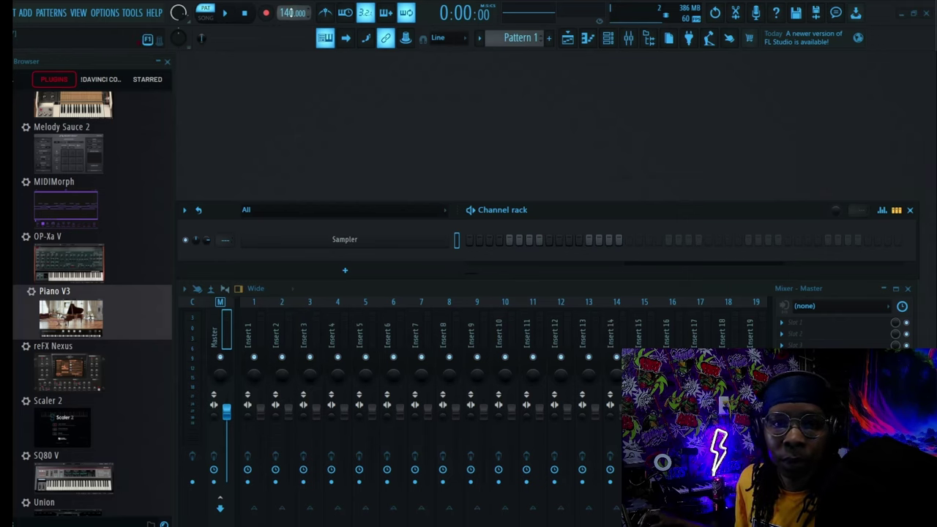
# Step: Set the project tempo to 164 BPM and load the Piano V3 instrument from the browser into the channel rack
pyautogui.rightClick(296, 13)
pyautogui.click(410, 122)
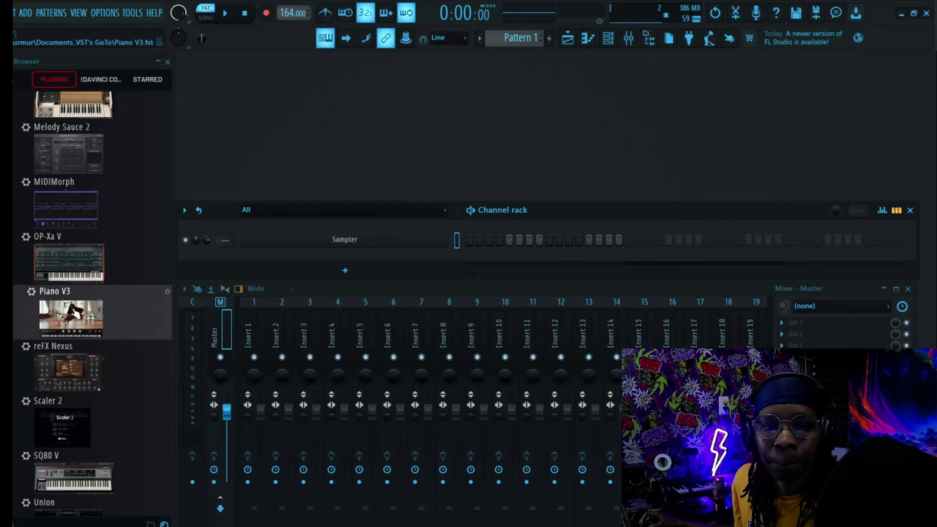
pyautogui.moveTo(78, 322); pyautogui.dragTo(353, 241)
pyautogui.click(506, 324)
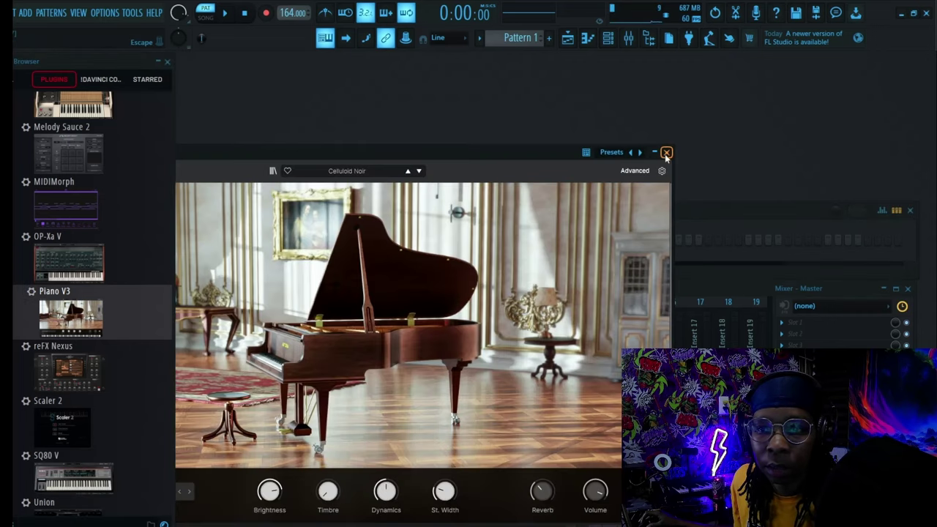
pyautogui.click(666, 152)
# Step: Draw two-bar D5 and F6 notes at the start of bar 1, with two-bar E6 and A5 notes staggered just after them
pyautogui.click(244, 283)
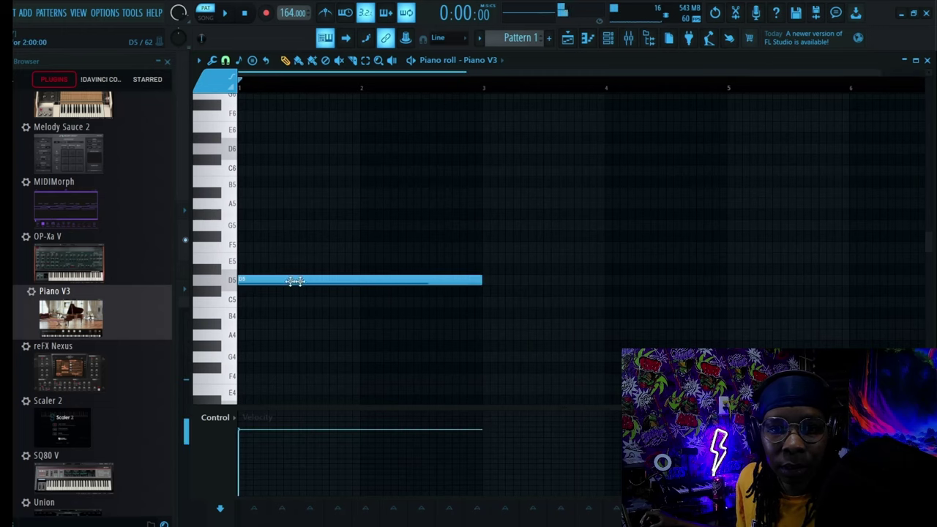
pyautogui.scroll(3, 343, 239)
pyautogui.scroll(-1, 342, 239)
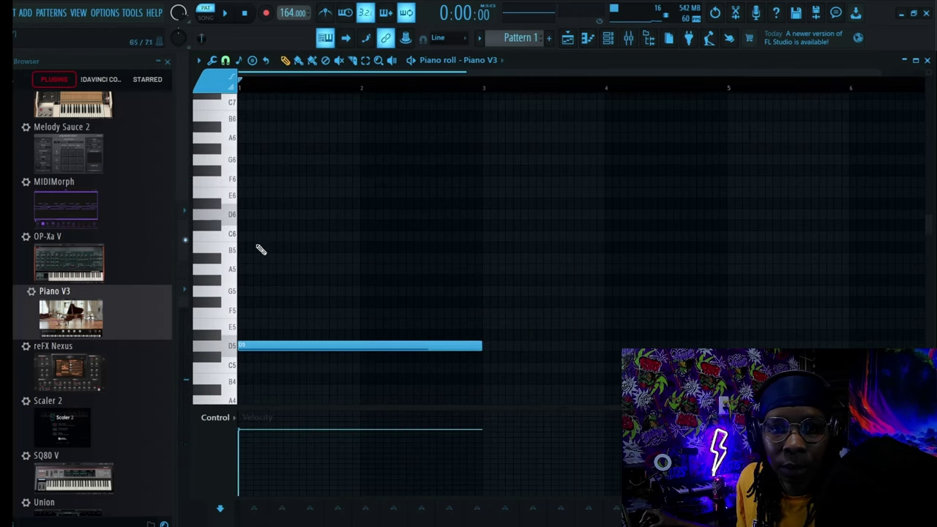
pyautogui.click(285, 180)
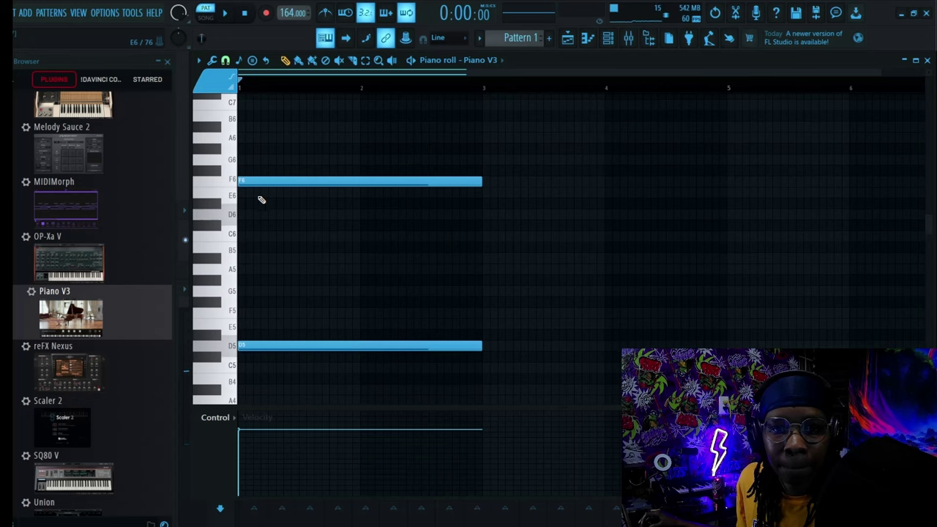
pyautogui.click(262, 194)
pyautogui.click(272, 269)
pyautogui.press('space')
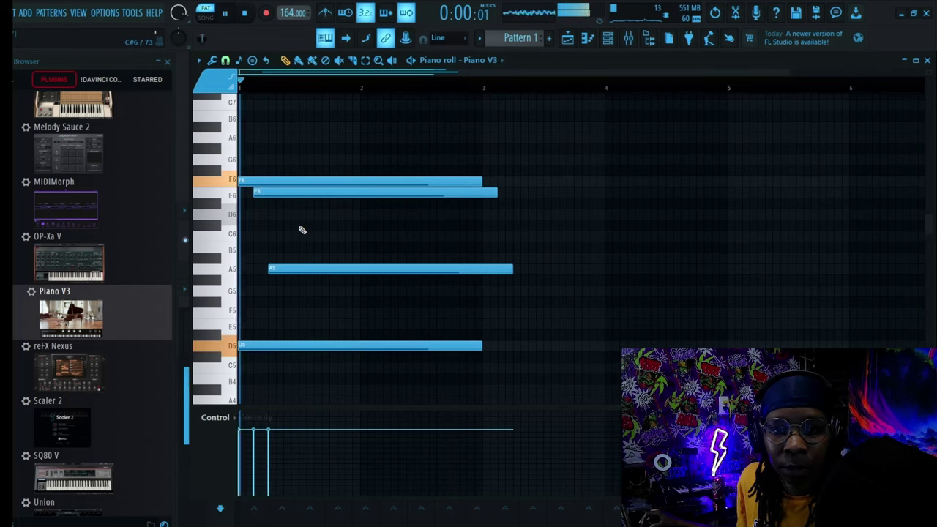
# Step: End the F6, E6 and A5 notes with bar 1, add one-beat D6 and G6 notes there, and place a one-bar A6 in bar 2
pyautogui.moveTo(317, 219); pyautogui.dragTo(345, 214)
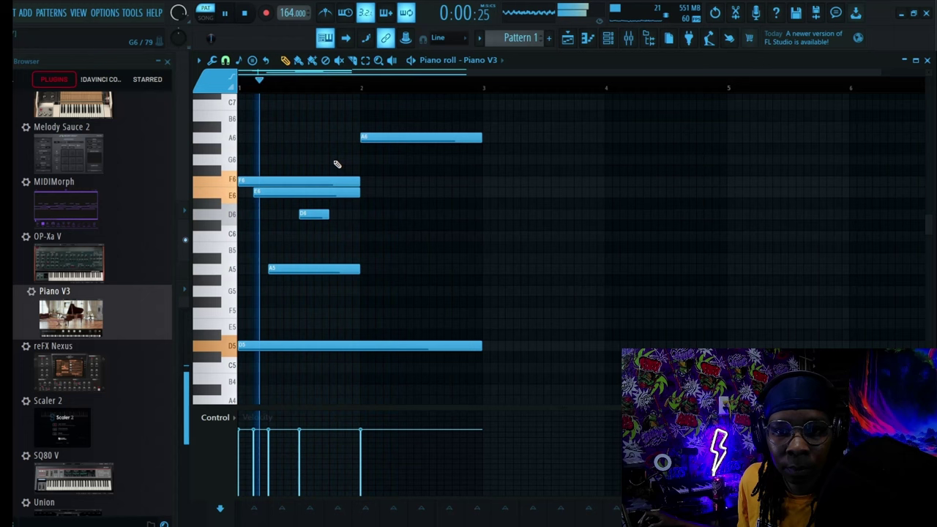
pyautogui.click(335, 160)
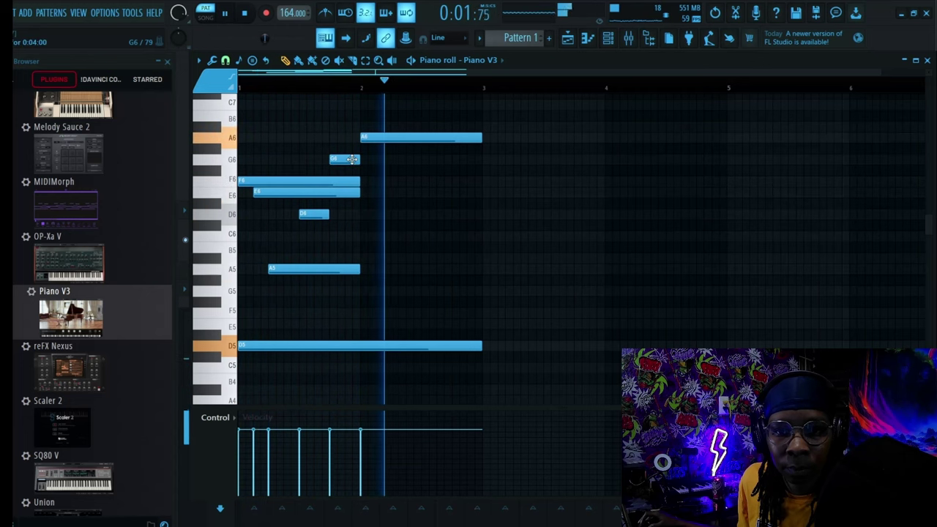
pyautogui.press('space')
pyautogui.press('space')
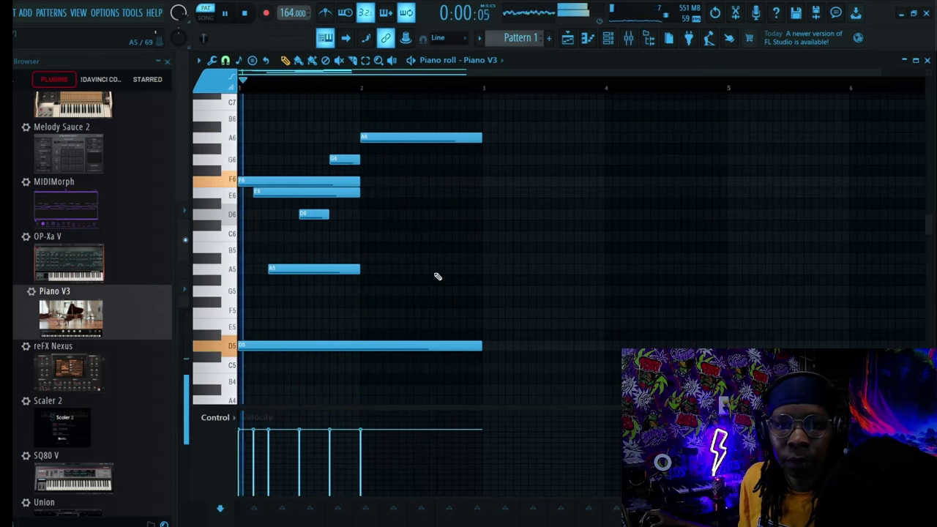
# Step: Add a D6 note across the second half of bar 2 and a one-beat A#5 note at the end of that bar
pyautogui.click(425, 215)
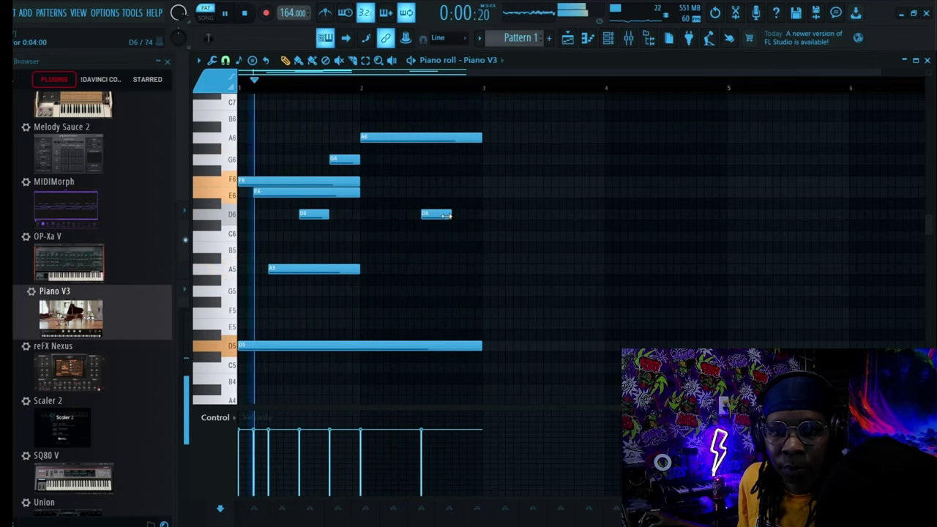
pyautogui.moveTo(450, 214); pyautogui.dragTo(480, 215)
pyautogui.click(464, 258)
pyautogui.moveTo(518, 259); pyautogui.dragTo(482, 259)
pyautogui.click(488, 346)
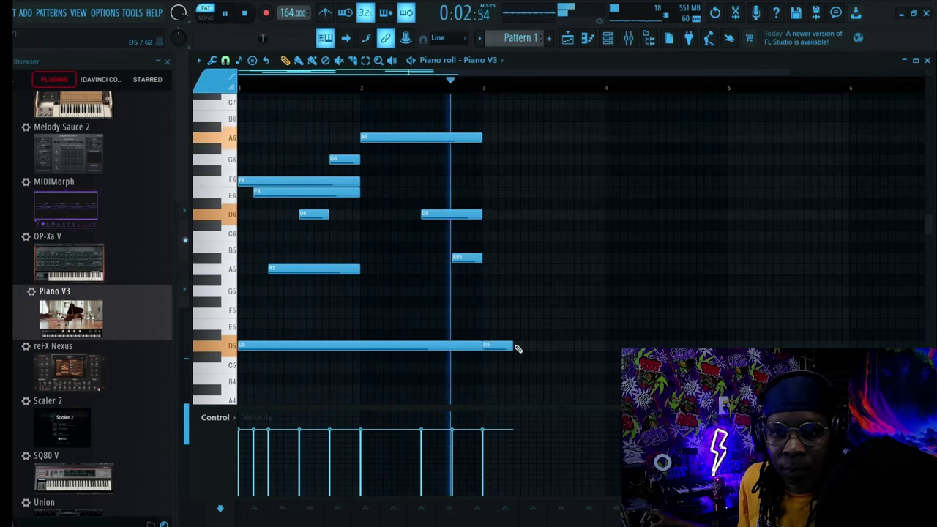
pyautogui.rightClick(505, 346)
# Step: Duplicate the two-bar phrase into bars 3 and 4 and play it back
pyautogui.press('space')
pyautogui.press('space')
pyautogui.scroll(2, 539, 165)
pyautogui.press('space')
pyautogui.hotkey('ctrl', 'b')
pyautogui.press('space')
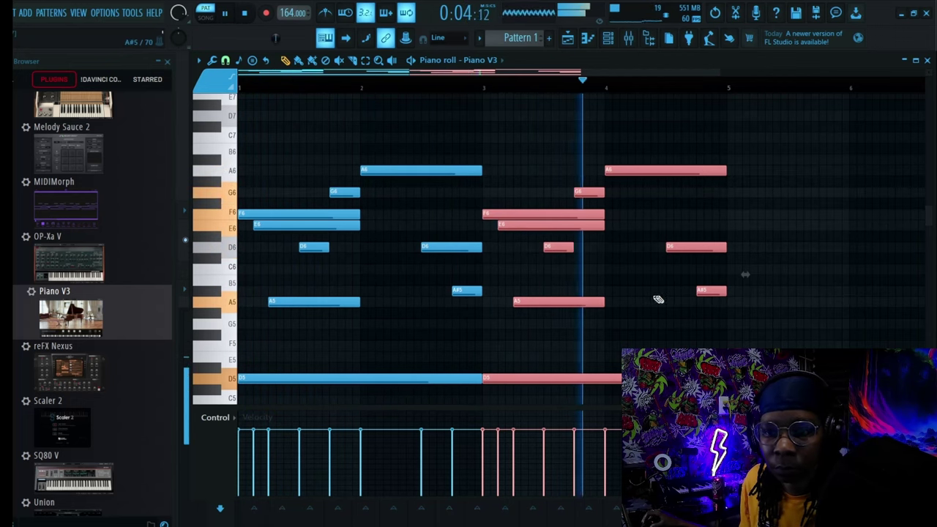
# Step: Move the copied A#5 note at the end of bar 4 down to E5
pyautogui.press('space')
pyautogui.click(750, 251)
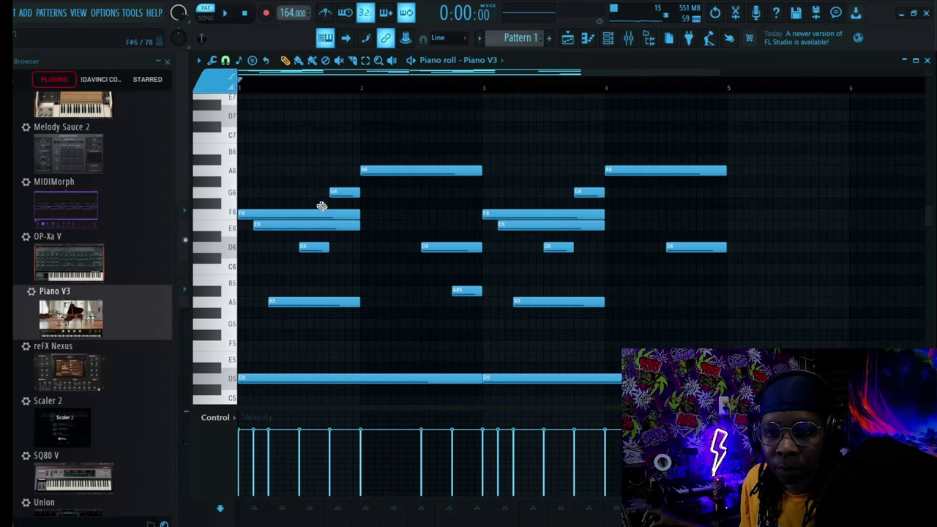
pyautogui.press('space')
# Step: Add a low D4 bass line of two consecutive two-bar notes spanning bars 1 to 4
pyautogui.scroll(-3, 783, 278)
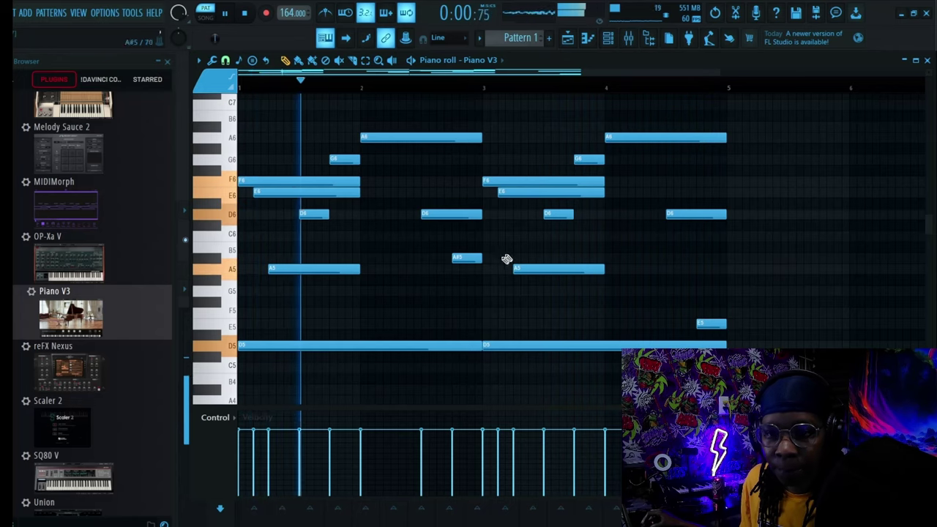
pyautogui.scroll(-3, 556, 273)
pyautogui.scroll(-2, 736, 335)
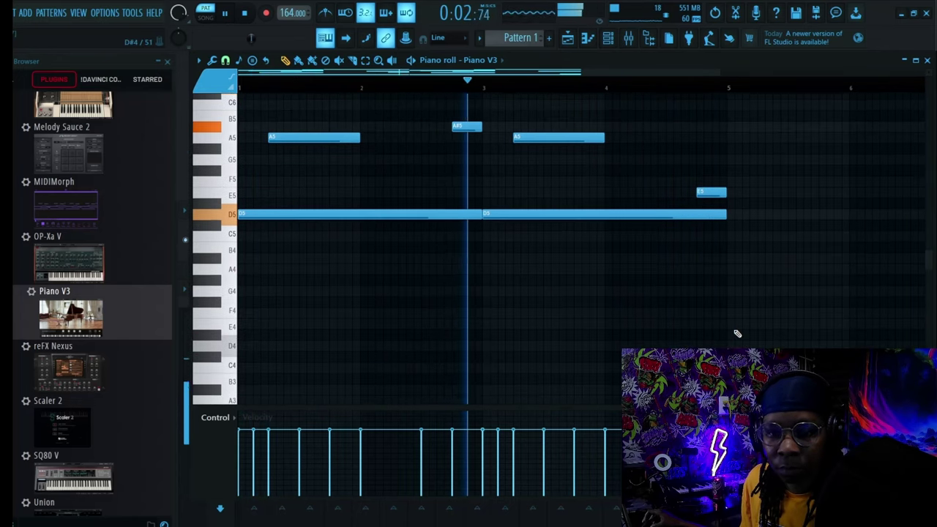
pyautogui.press('space')
pyautogui.click(242, 345)
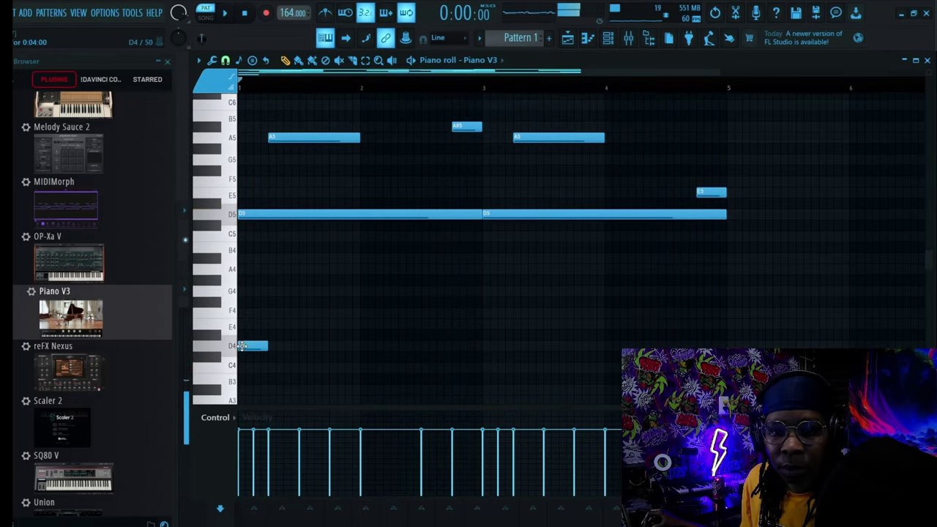
pyautogui.moveTo(310, 345); pyautogui.dragTo(471, 345)
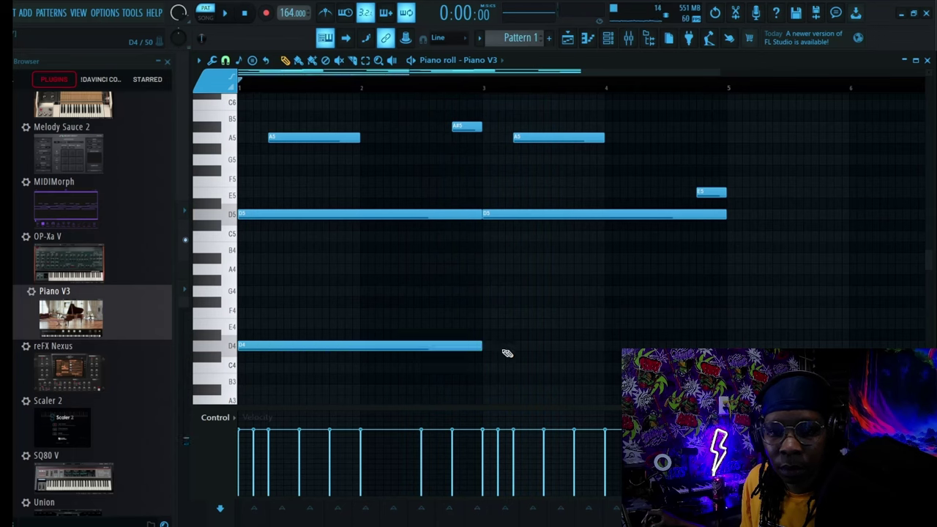
pyautogui.click(489, 346)
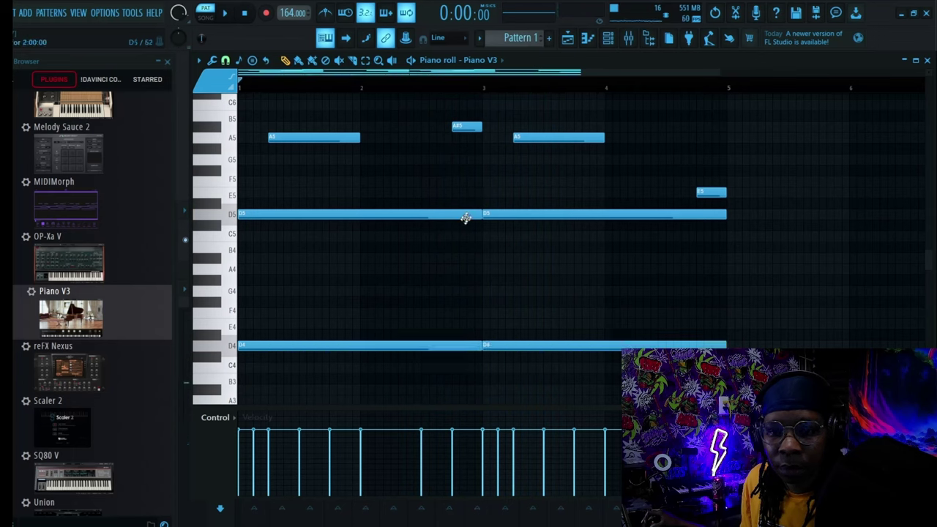
# Step: Shorten the first D5 note so it ends with bar 1, and play the pattern back
pyautogui.moveTo(478, 217); pyautogui.dragTo(388, 229)
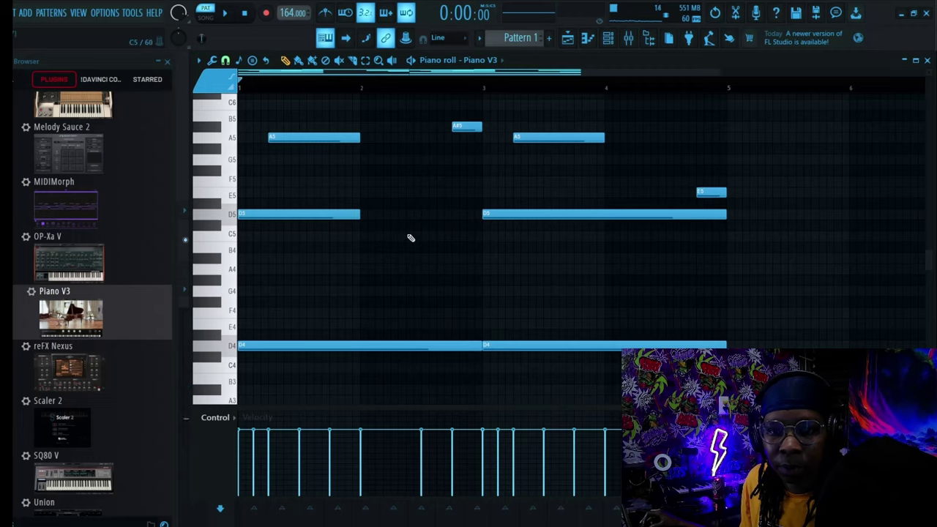
pyautogui.scroll(5, 411, 238)
pyautogui.press('space')
pyautogui.scroll(-3, 395, 241)
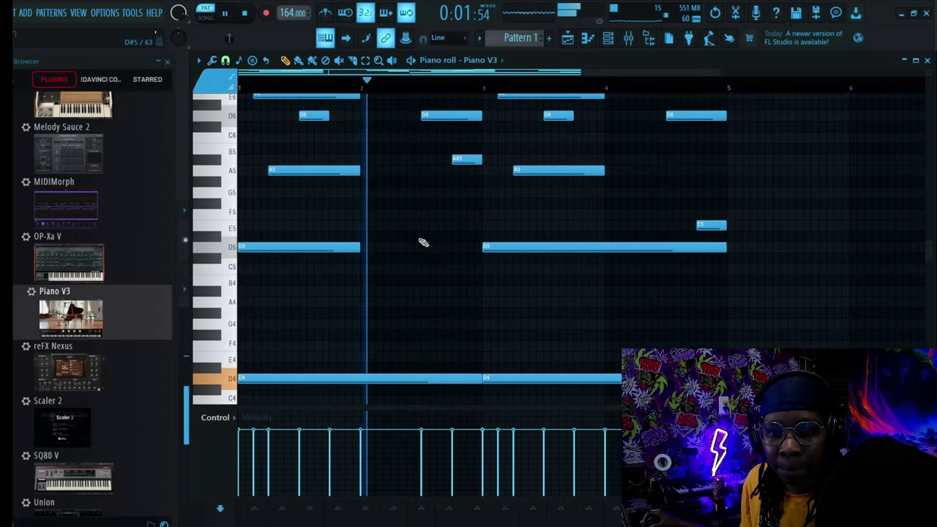
# Step: Add an E5 note spanning the second half of bar 2, aligned with the D6 note above it
pyautogui.click(428, 224)
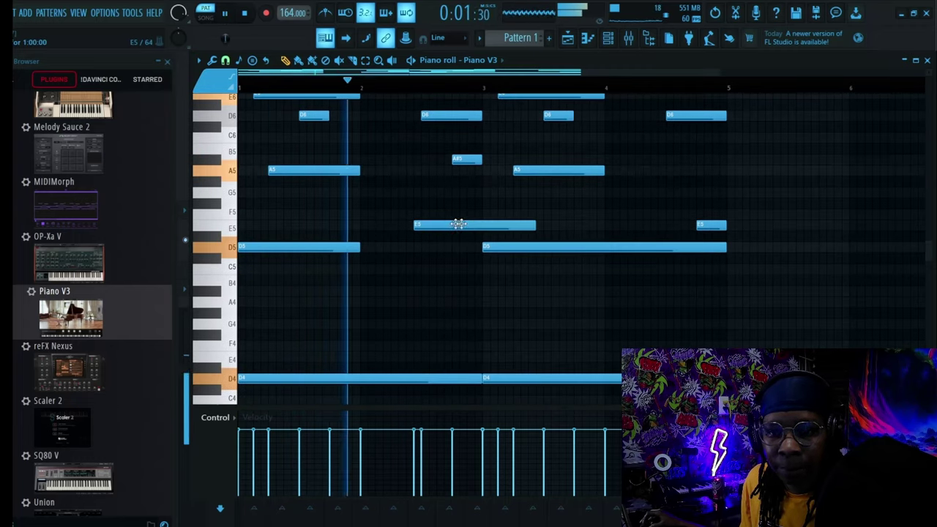
pyautogui.moveTo(427, 222); pyautogui.dragTo(440, 222)
pyautogui.press('space')
pyautogui.moveTo(543, 226); pyautogui.dragTo(482, 228)
pyautogui.press('space')
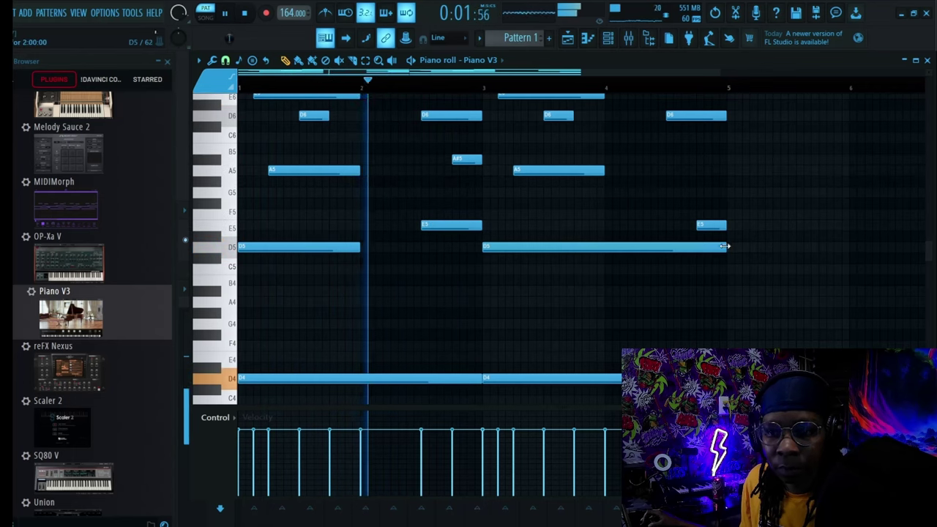
# Step: Shorten the second D5 note so it ends with bar 3, and listen to the pattern
pyautogui.moveTo(725, 246); pyautogui.dragTo(604, 247)
pyautogui.press('space')
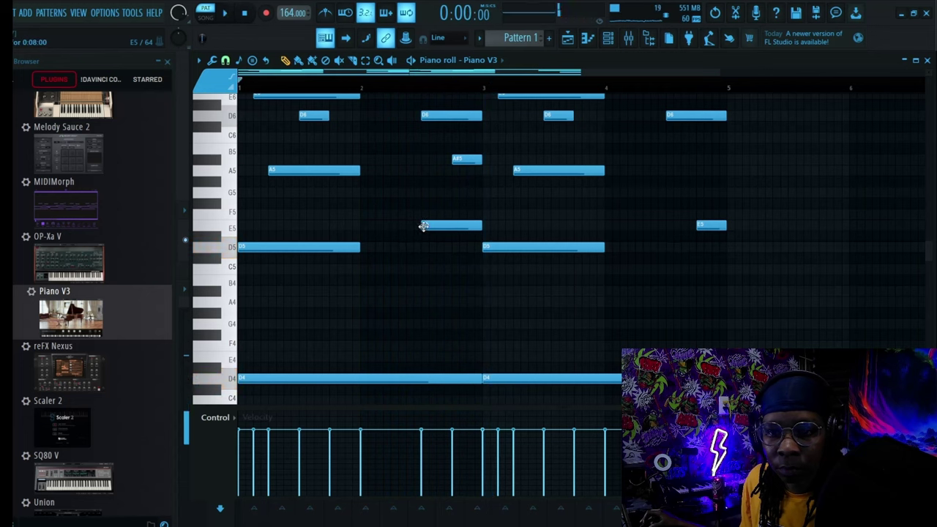
pyautogui.press('space')
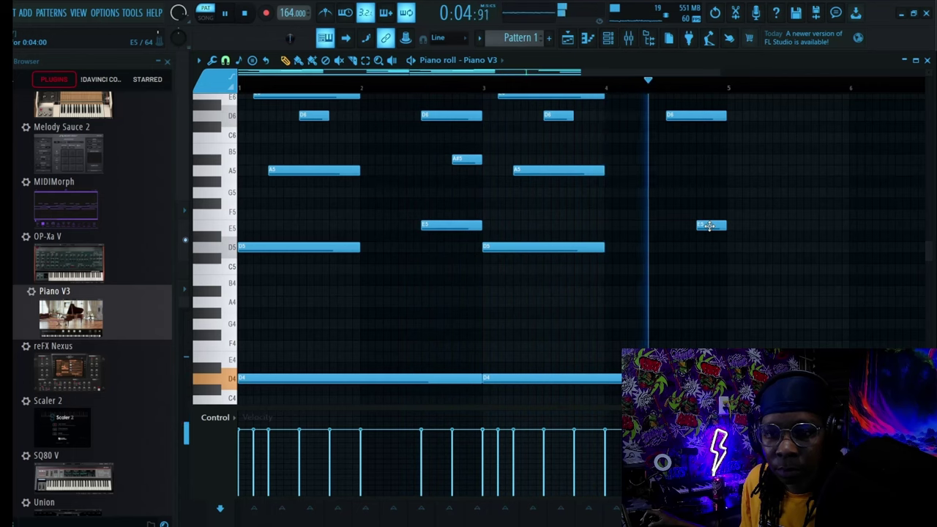
pyautogui.press('space')
# Step: Add an A#5 note across the second half of bar 4, aligned with the D6 note there
pyautogui.press('space')
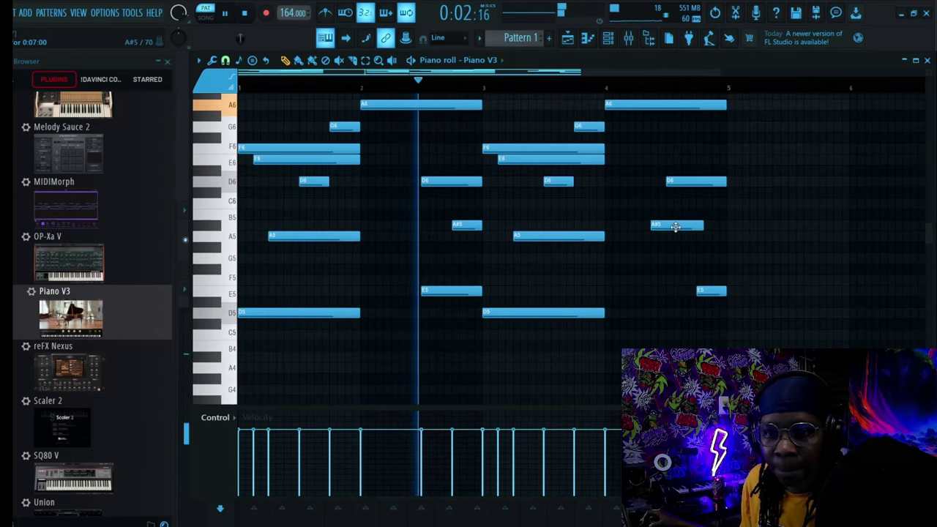
pyautogui.moveTo(675, 227); pyautogui.dragTo(692, 226)
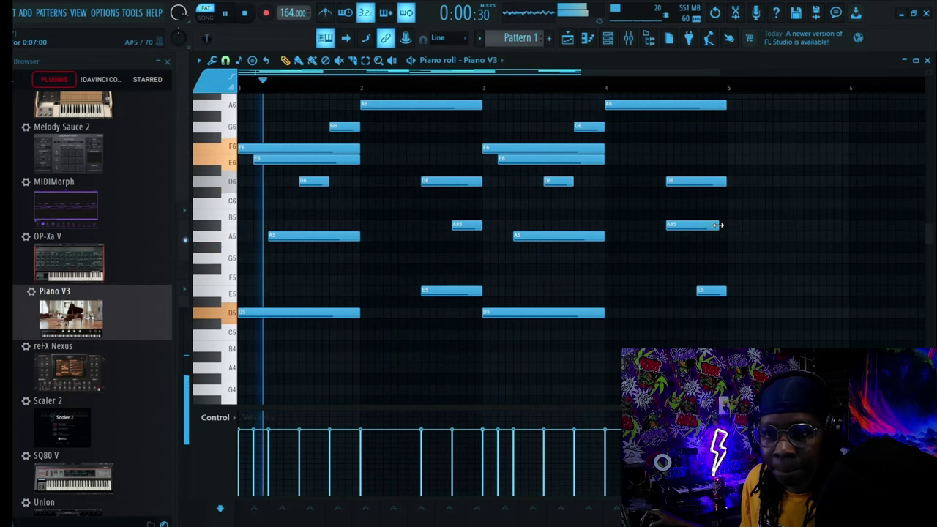
pyautogui.scroll(-5, 790, 256)
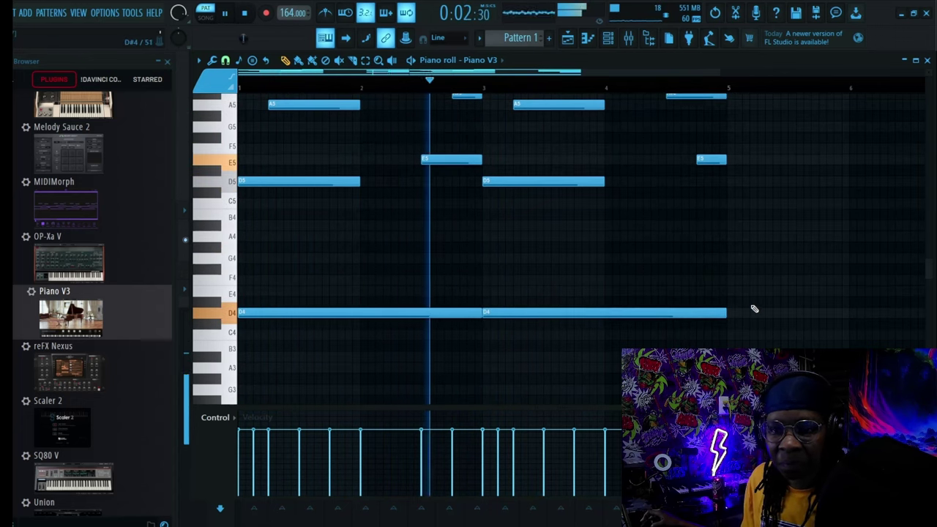
pyautogui.press('space')
# Step: Add a half-bar D7 note at the start of bar 1 above the melody and preview it
pyautogui.scroll(10, 316, 253)
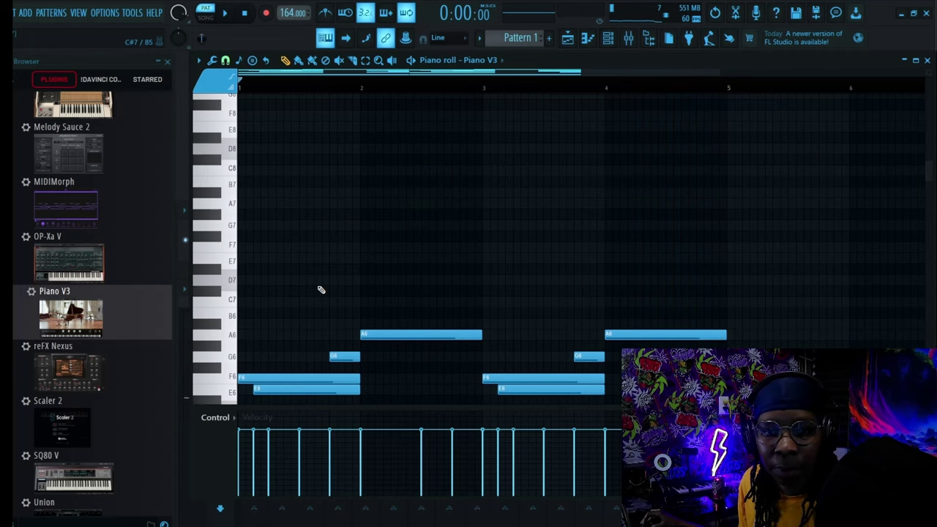
pyautogui.click(241, 279)
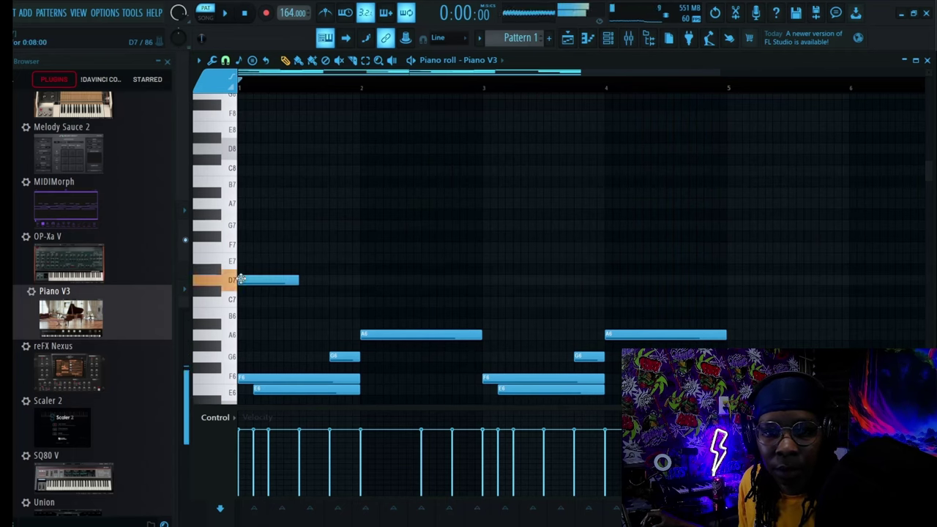
pyautogui.scroll(-7, 313, 296)
pyautogui.scroll(-4, 313, 296)
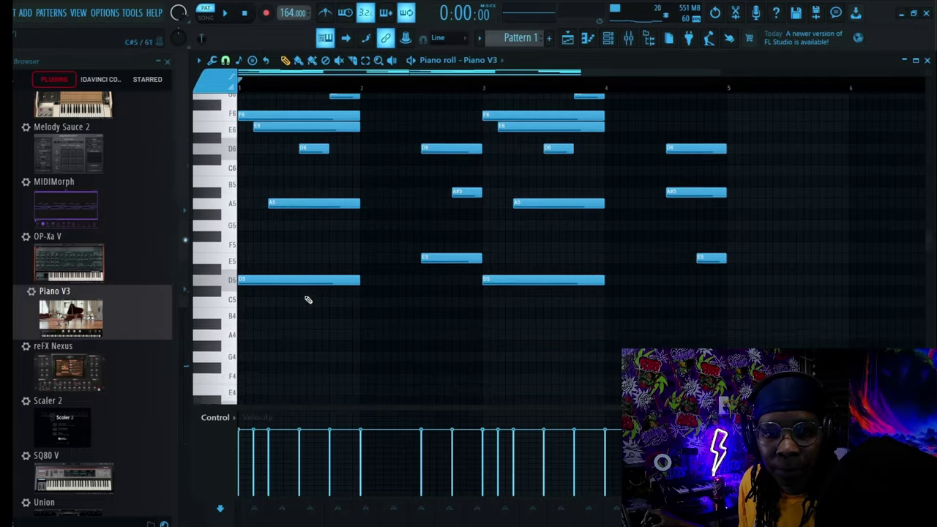
pyautogui.scroll(10, 305, 299)
pyautogui.press('space')
pyautogui.press('space')
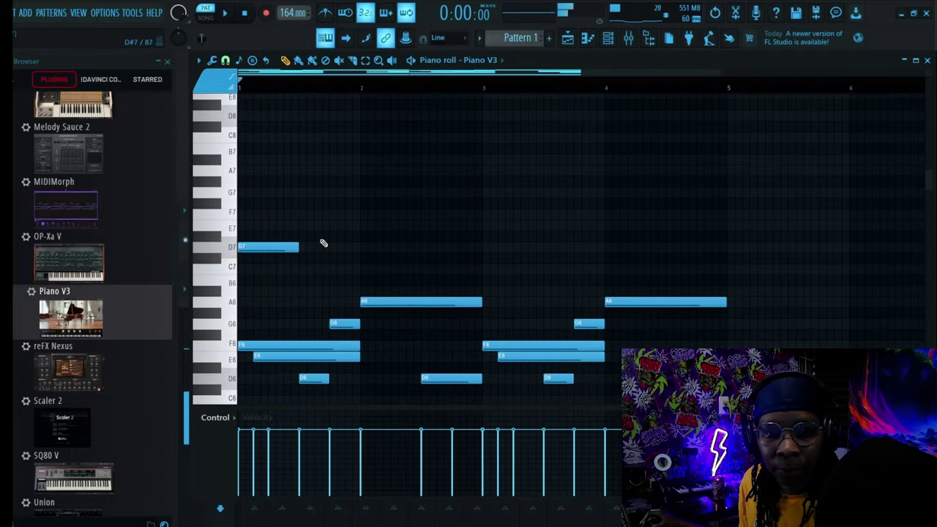
# Step: Place a half-beat E7 note on the third beat of bar 1, right after the D7 note, and preview it
pyautogui.click(311, 228)
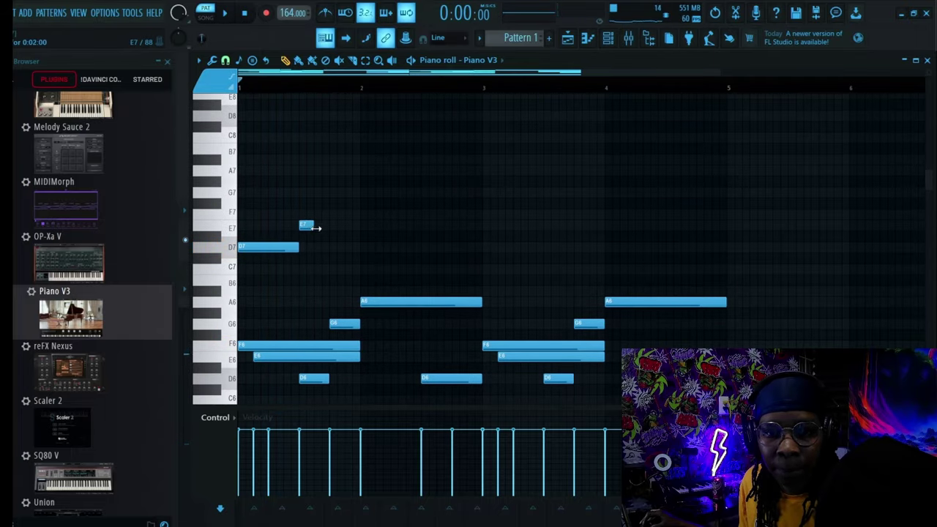
pyautogui.press('space')
pyautogui.press('space')
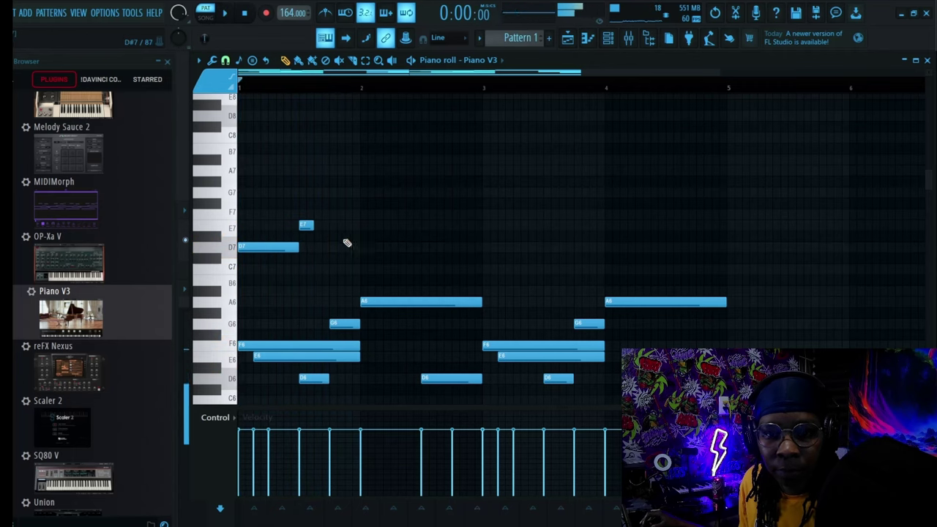
pyautogui.press('space')
pyautogui.click(365, 247)
pyautogui.press('space')
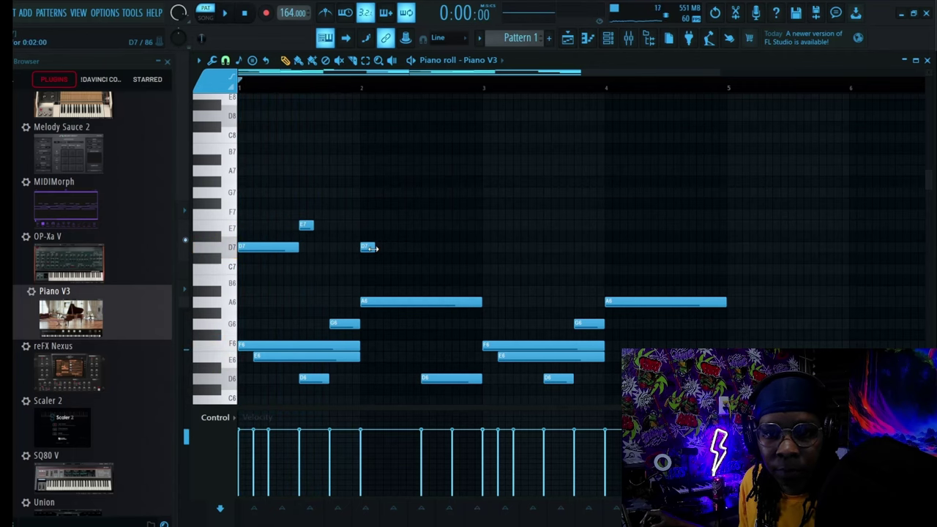
pyautogui.rightClick(398, 249)
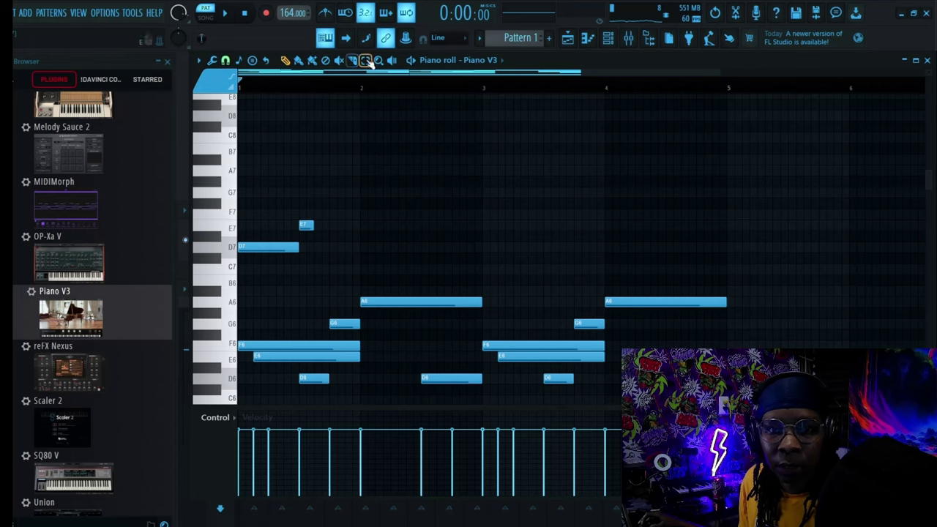
# Step: Duplicate bar 1's D7 and E7 notes into bars 2, 3 and 4, and clear the selection
pyautogui.moveTo(349, 275); pyautogui.dragTo(237, 177)
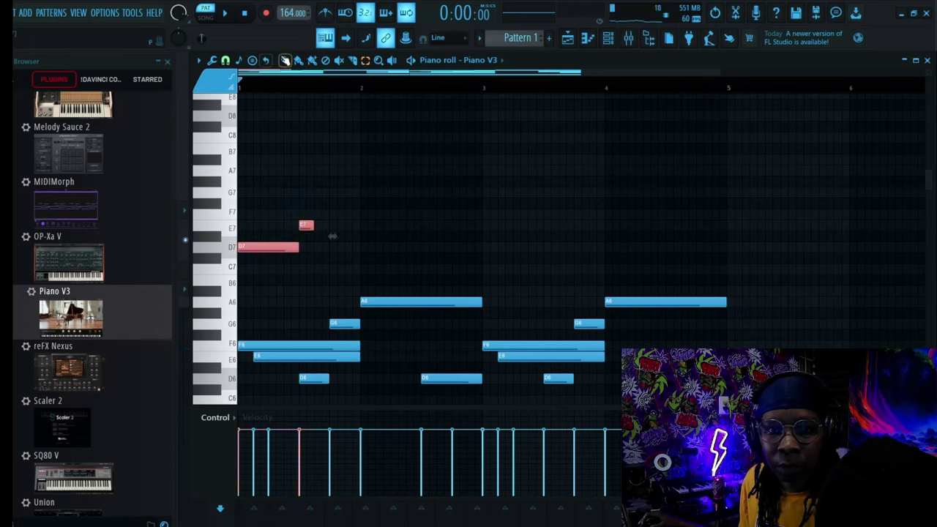
pyautogui.hotkey('ctrl', 'b')
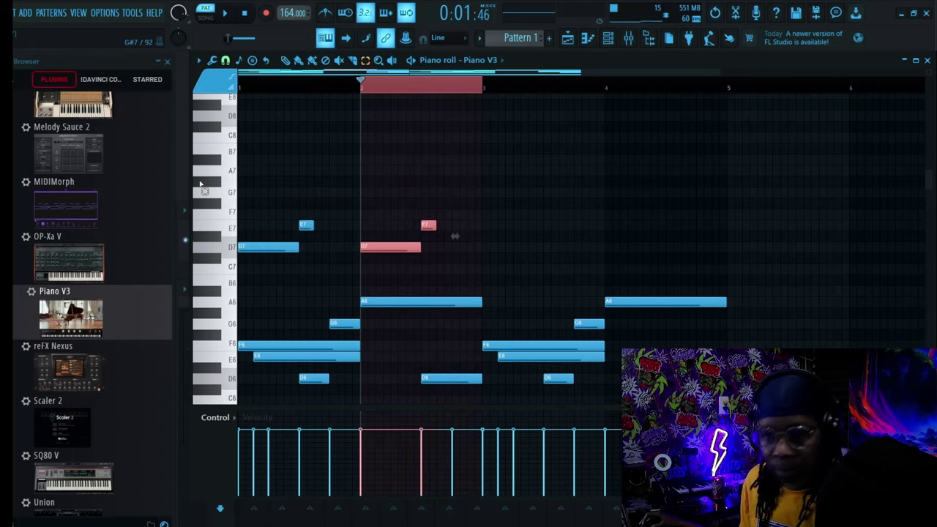
pyautogui.hotkey('ctrl', 'b')
pyautogui.hotkey('ctrl', 'b')
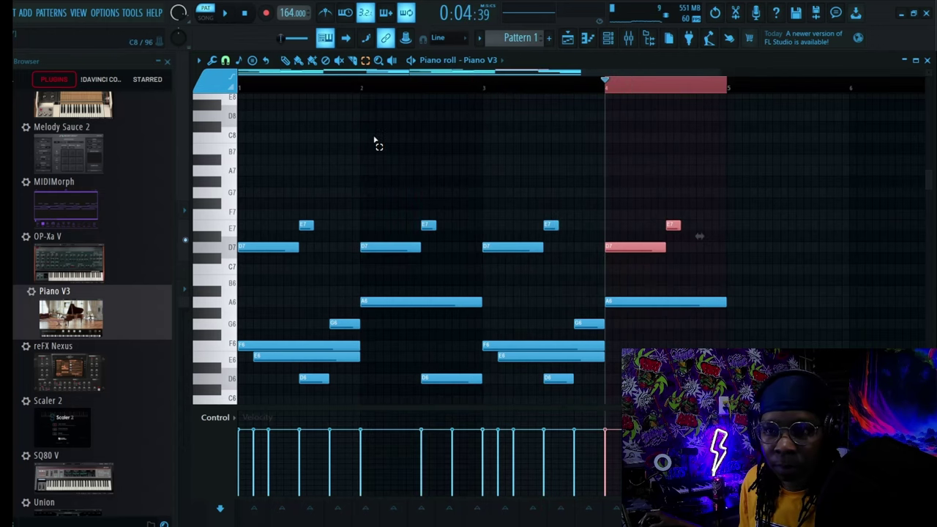
pyautogui.press('space')
pyautogui.press('space')
pyautogui.hotkey('ctrl', 'd')
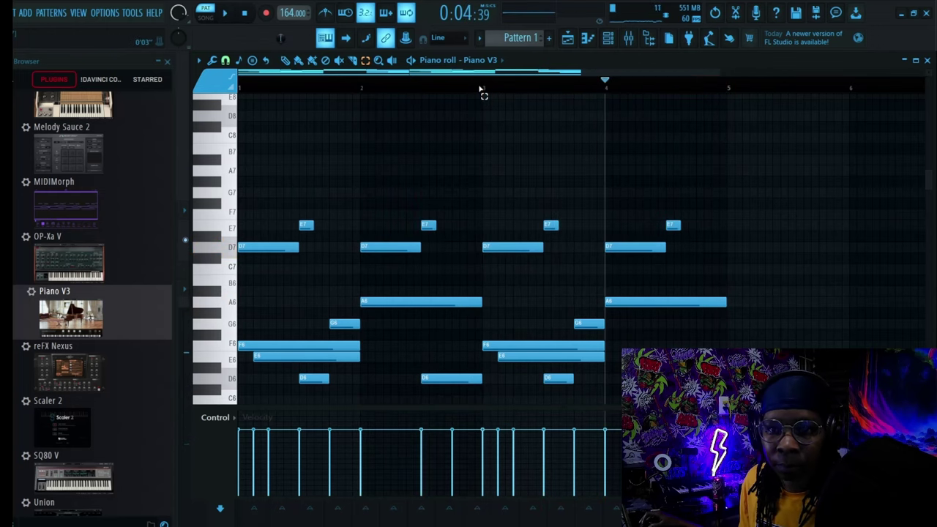
# Step: Play the four-bar pattern from the start and review its notes from the high melody down to the D4 bass
pyautogui.click(246, 14)
pyautogui.press('space')
pyautogui.scroll(-2, 401, 89)
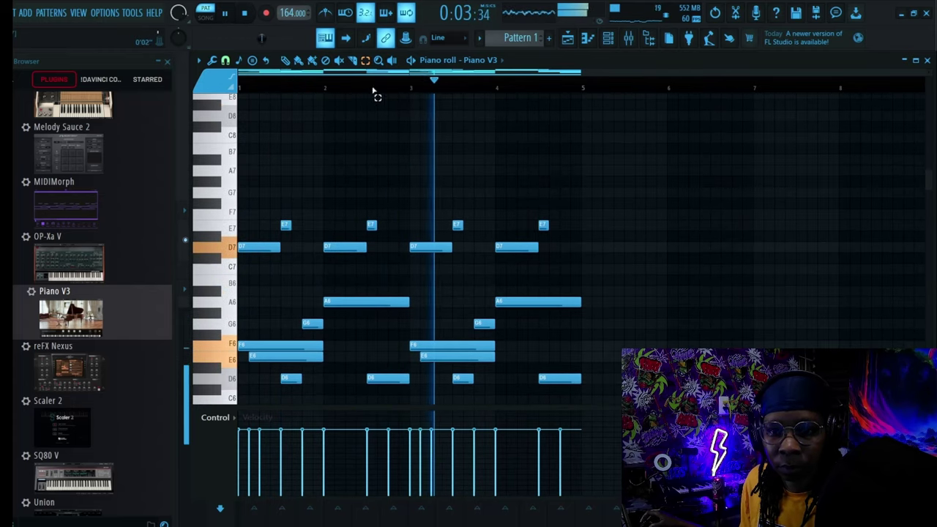
pyautogui.scroll(-2, 380, 97)
pyautogui.scroll(-4, 614, 168)
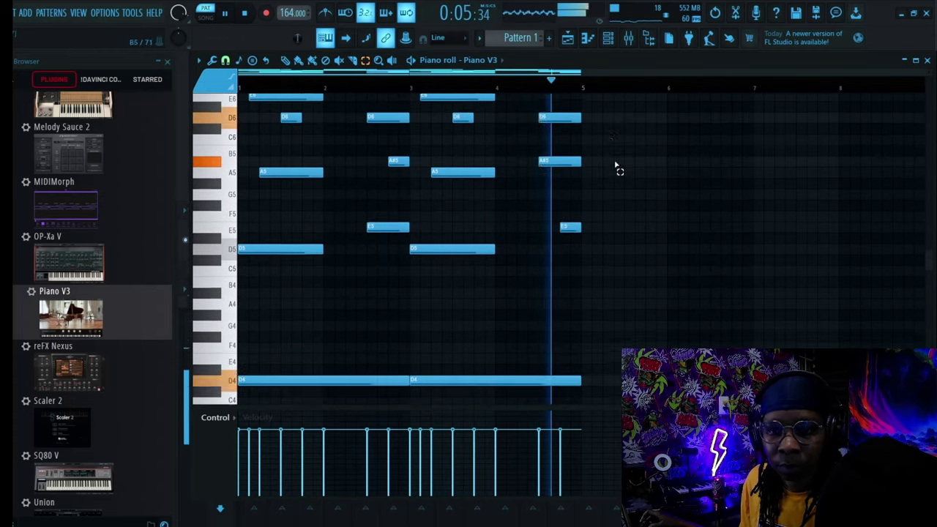
pyautogui.scroll(-1, 617, 166)
pyautogui.scroll(2, 616, 167)
pyautogui.press('space')
# Step: Duplicate all notes of the four-bar pattern into bars 5 to 8 and close the piano roll
pyautogui.scroll(-4, 706, 271)
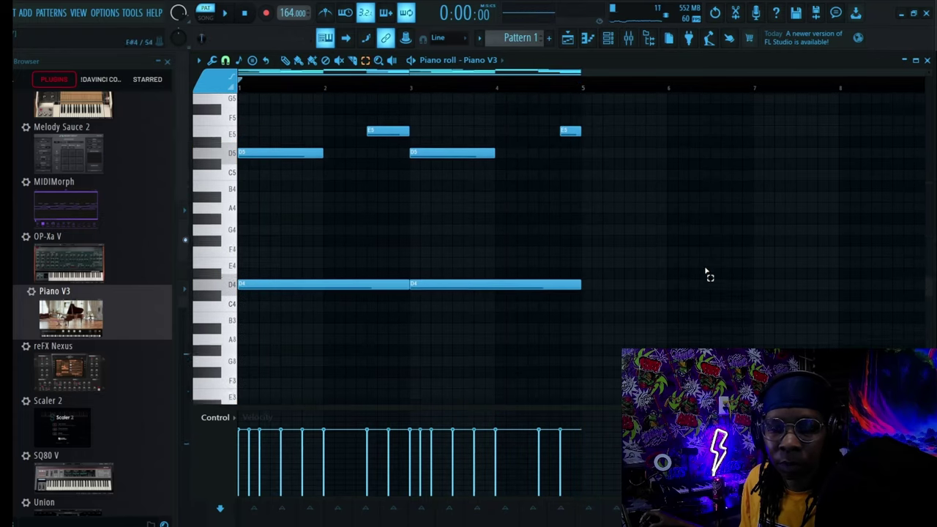
pyautogui.scroll(-1, 607, 280)
pyautogui.hotkey('ctrl', 'a')
pyautogui.scroll(8, 600, 215)
pyautogui.scroll(-1, 658, 150)
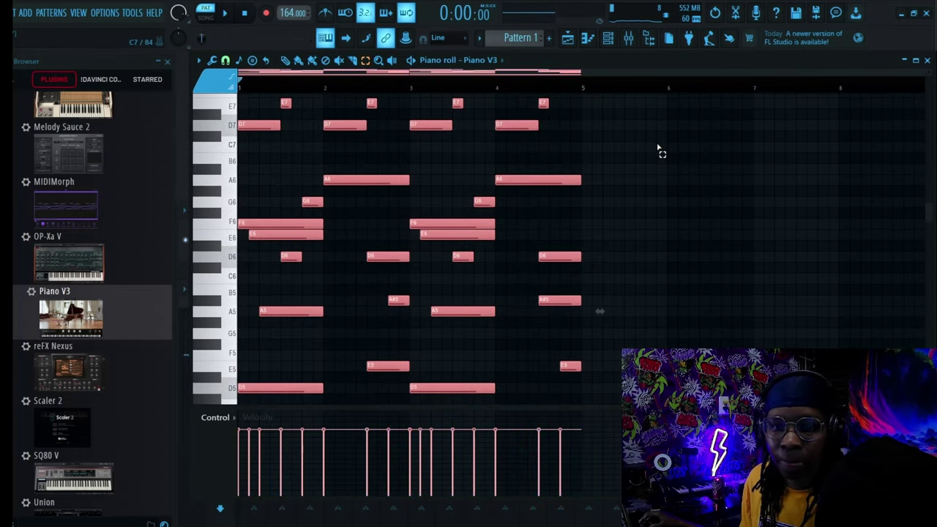
pyautogui.hotkey('ctrl', 'b')
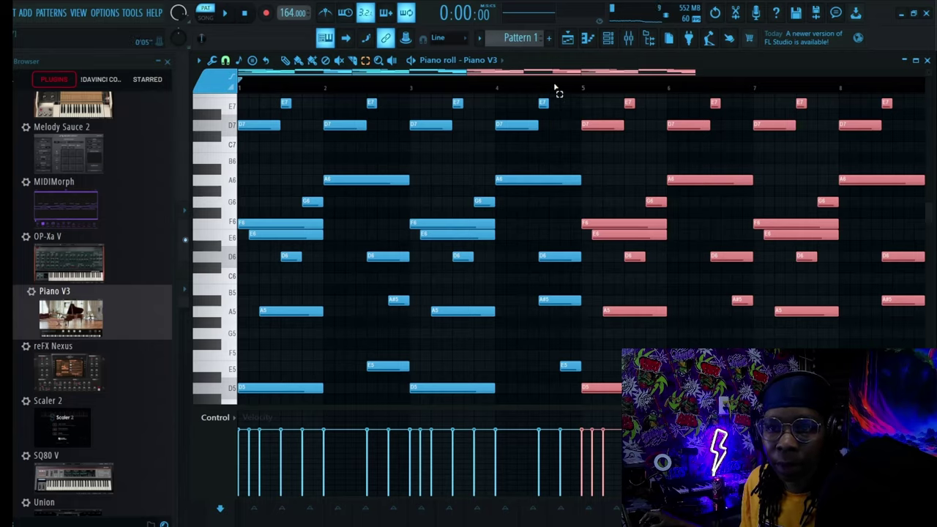
pyautogui.scroll(-3, 556, 89)
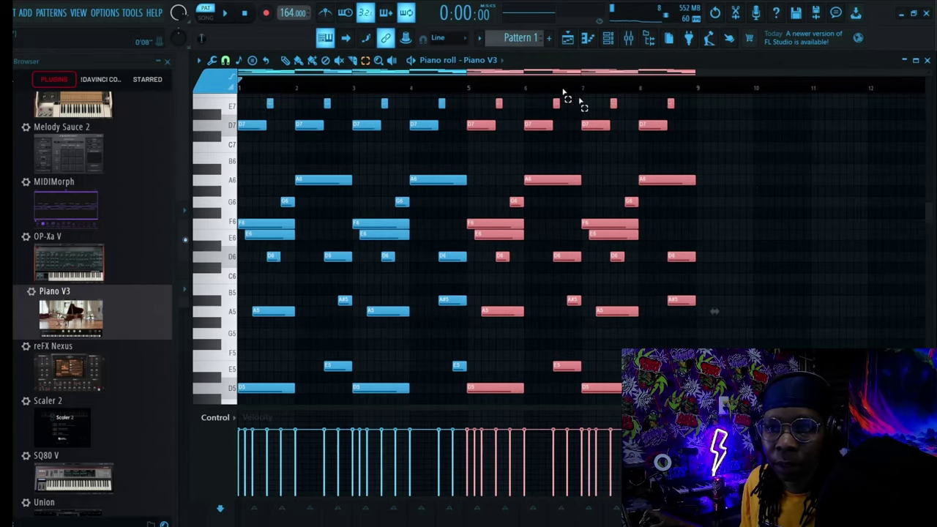
pyautogui.click(925, 60)
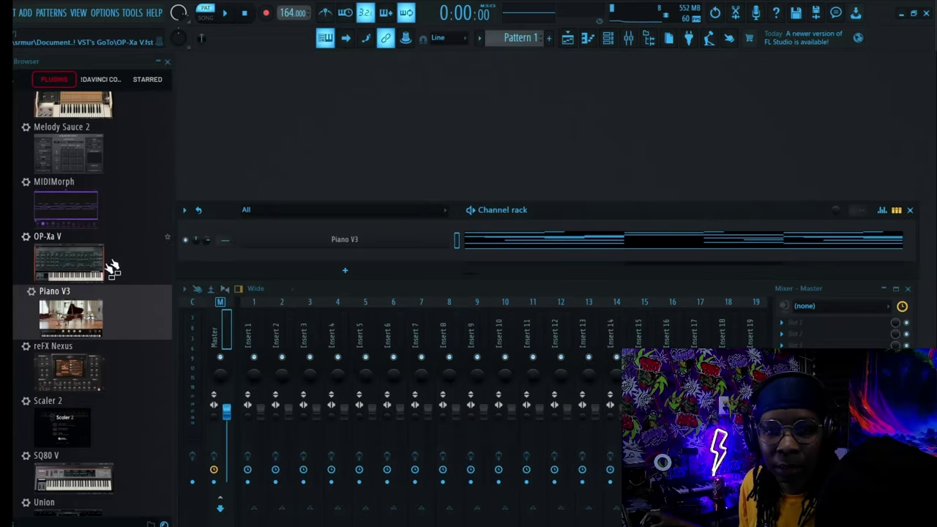
# Step: Add the Xpand!2 synth to the channel rack as a second instrument alongside Piano V3
pyautogui.scroll(-3, 89, 245)
pyautogui.scroll(-3, 89, 245)
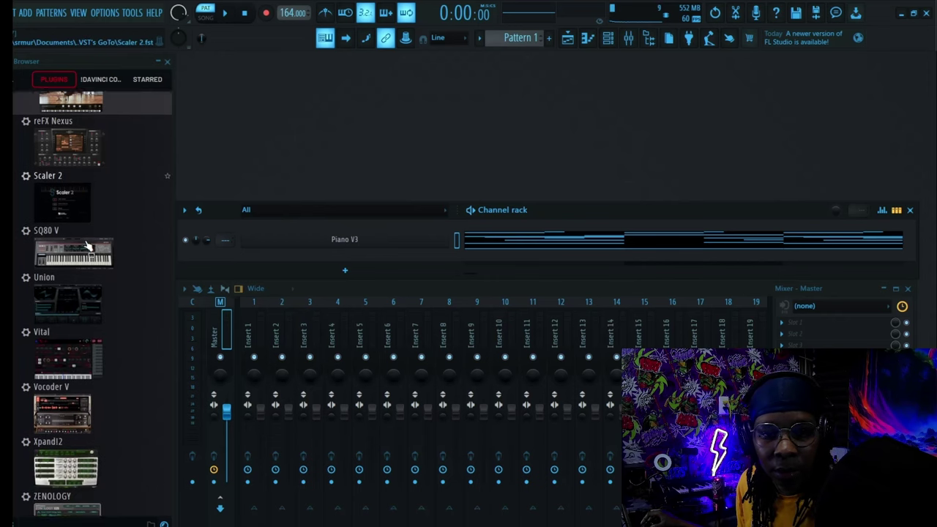
pyautogui.moveTo(70, 374); pyautogui.dragTo(362, 249)
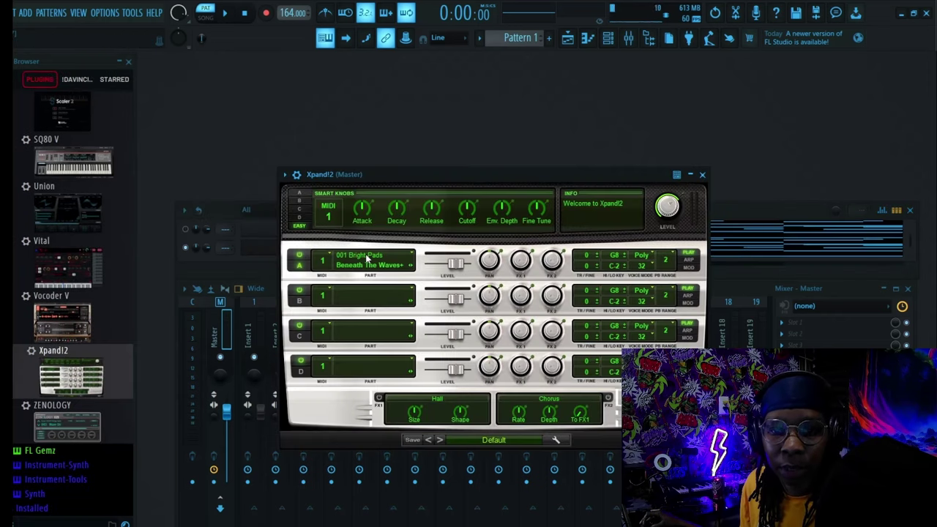
# Step: Load the Aeronaut+ sound from the 000 Soft Pads category into part A of Xpand!2
pyautogui.click(367, 258)
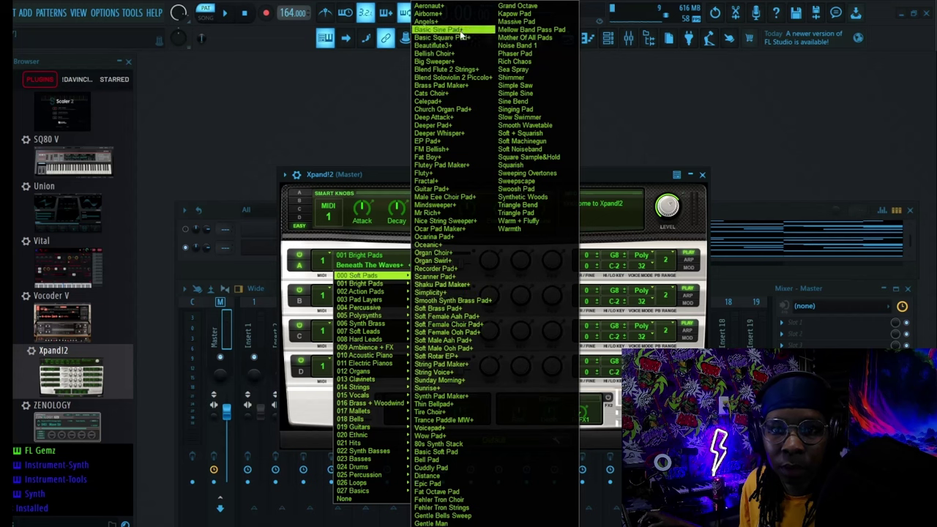
pyautogui.click(454, 11)
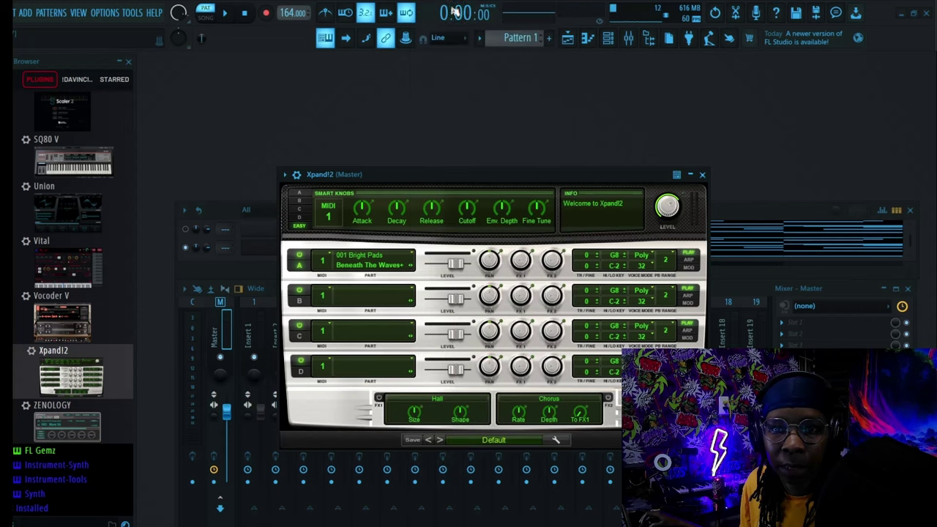
pyautogui.click(702, 174)
pyautogui.click(365, 249)
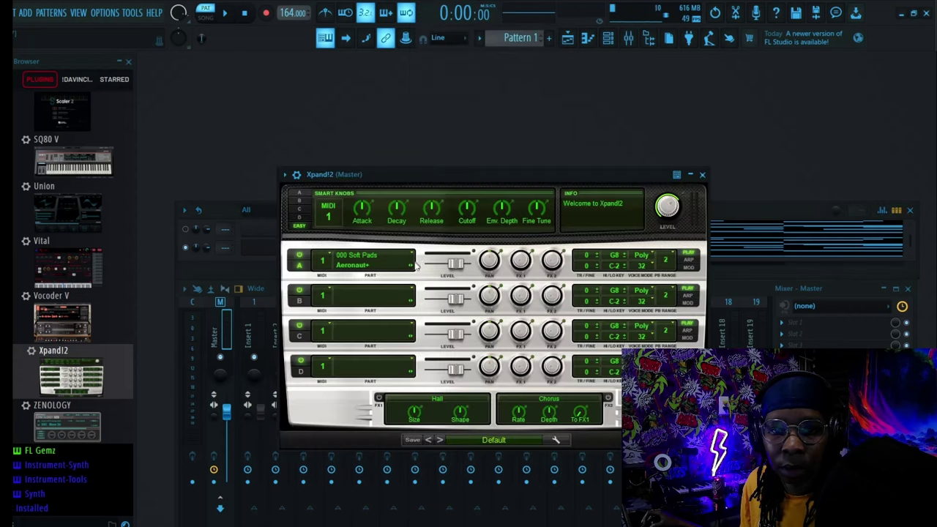
# Step: Audition the next soft pads during playback, choose Beautiflute3+ for part A, and lower its level to -3.6 dB
pyautogui.press('space')
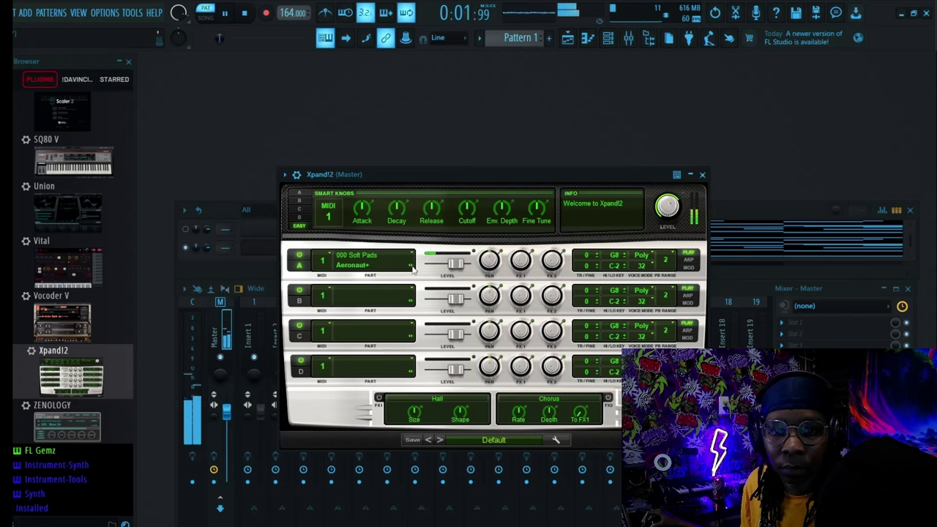
pyautogui.click(411, 266)
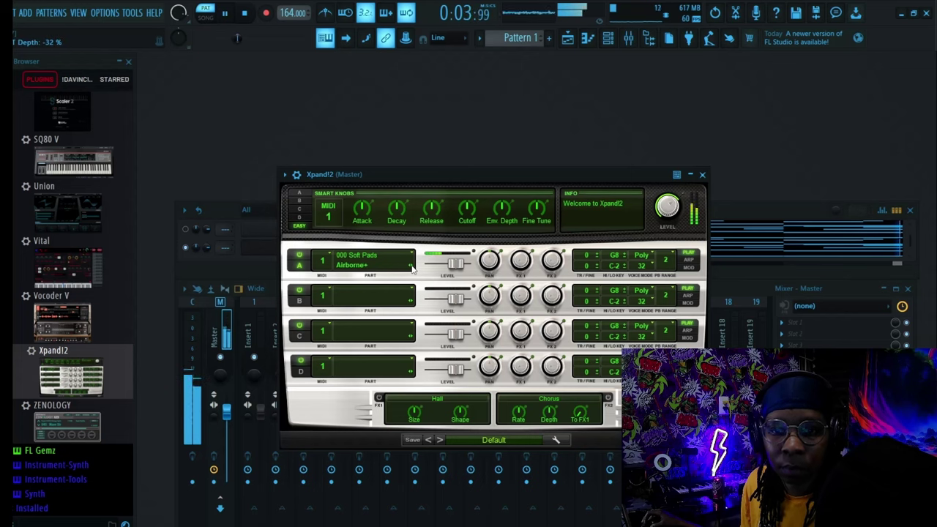
pyautogui.click(412, 266)
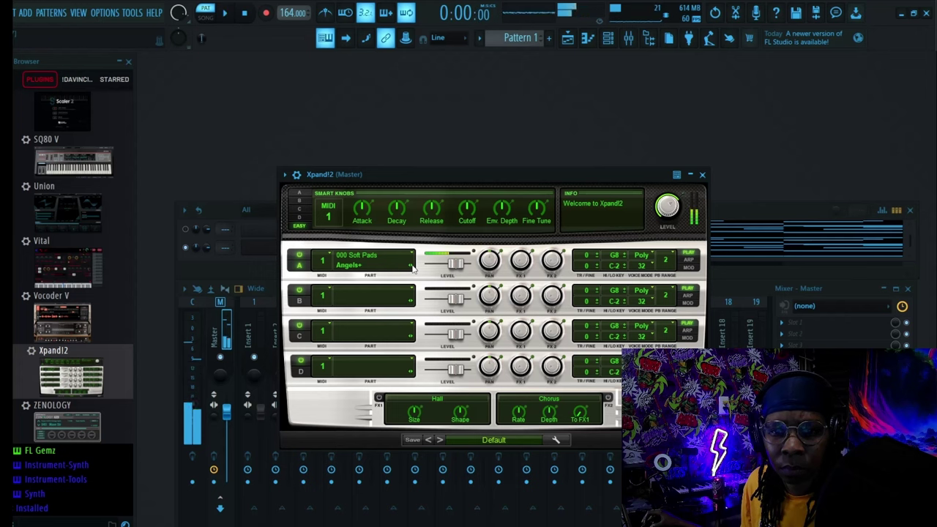
pyautogui.press('space')
pyautogui.click(412, 267)
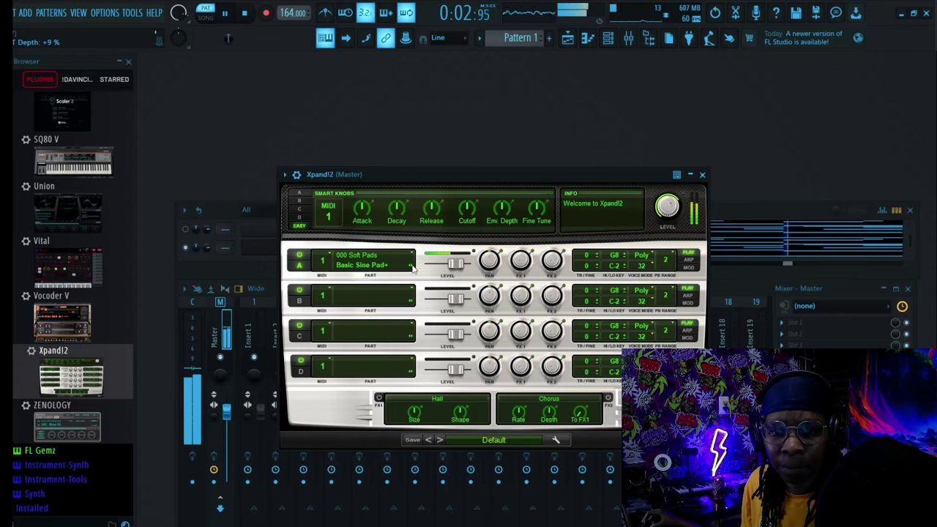
pyautogui.press('space')
pyautogui.click(412, 266)
pyautogui.press('space')
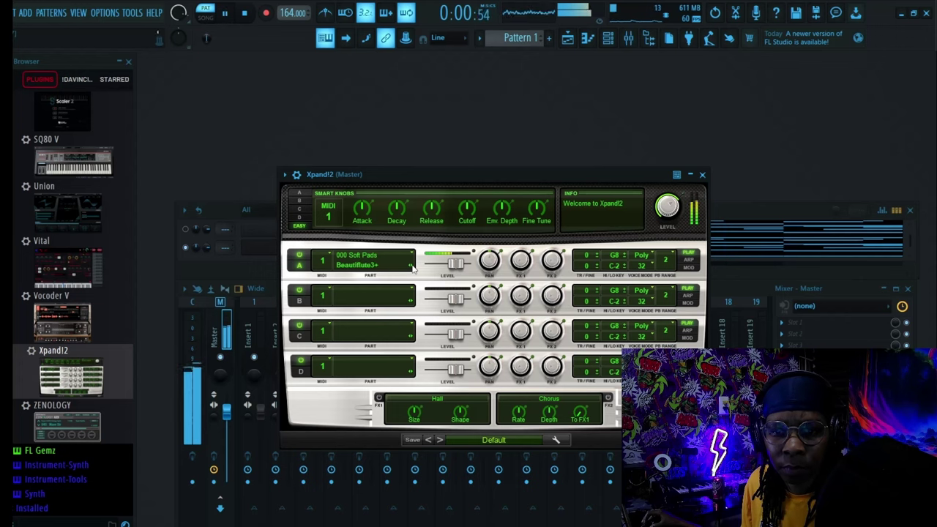
pyautogui.moveTo(461, 265); pyautogui.dragTo(452, 264)
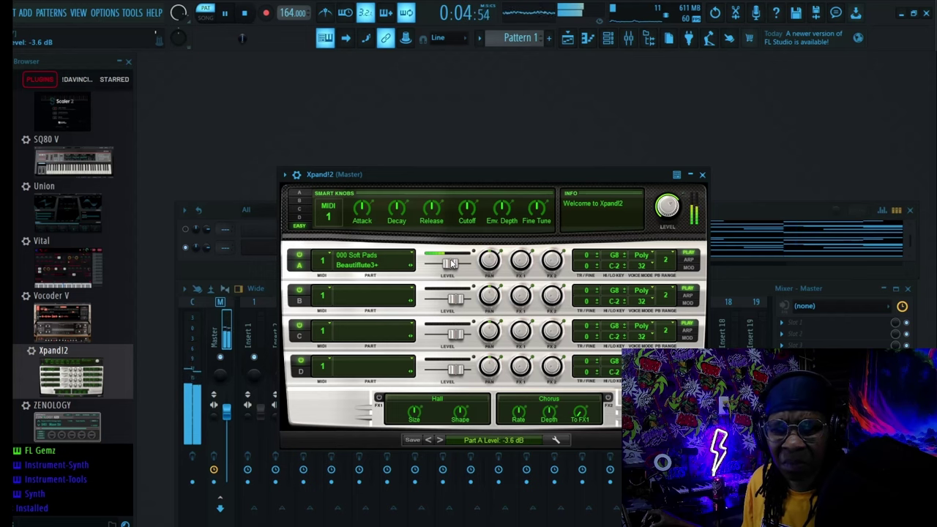
pyautogui.press('space')
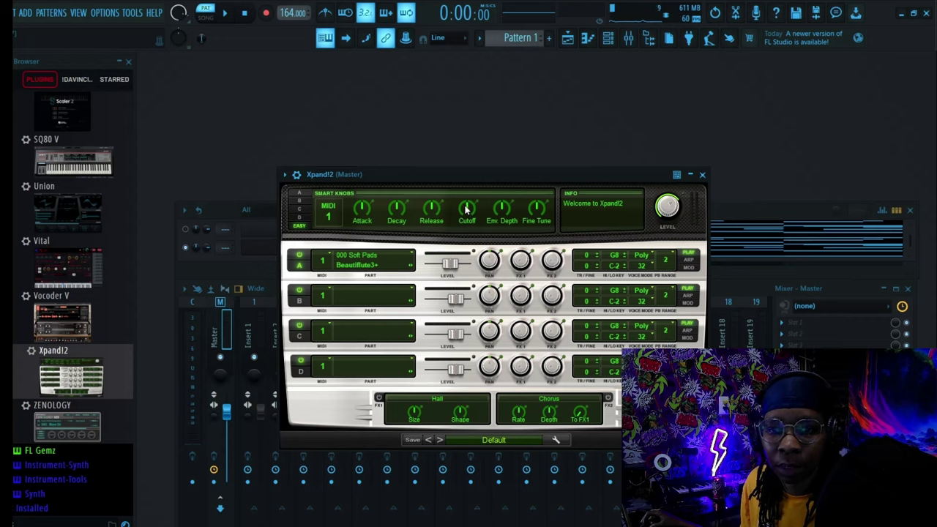
# Step: Show part A's smart knobs and lower the Cutoff to 23% while the pattern plays
pyautogui.click(299, 267)
pyautogui.press('space')
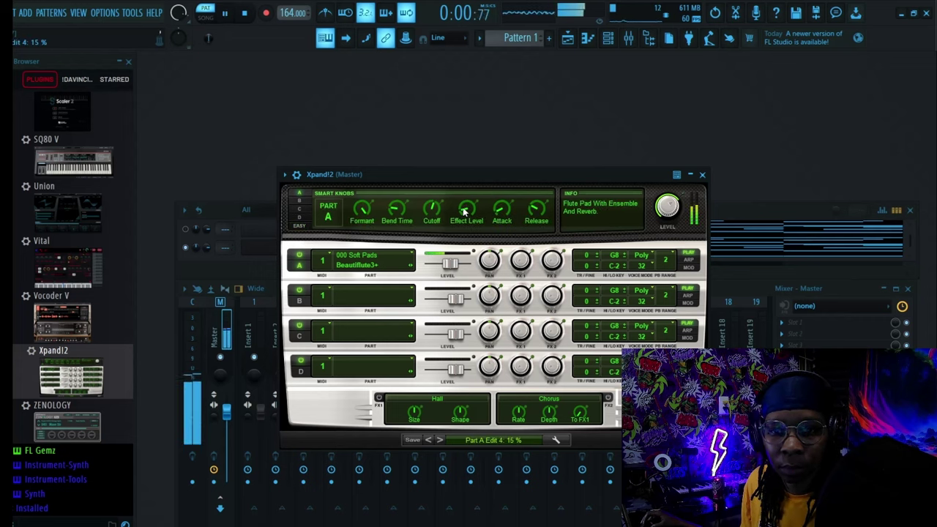
pyautogui.moveTo(426, 218); pyautogui.dragTo(428, 213)
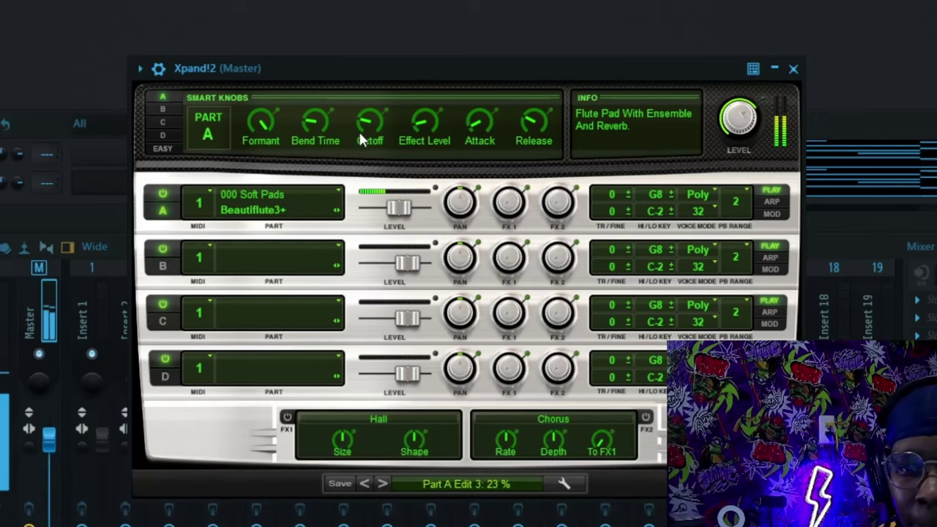
pyautogui.moveTo(425, 214); pyautogui.dragTo(425, 214)
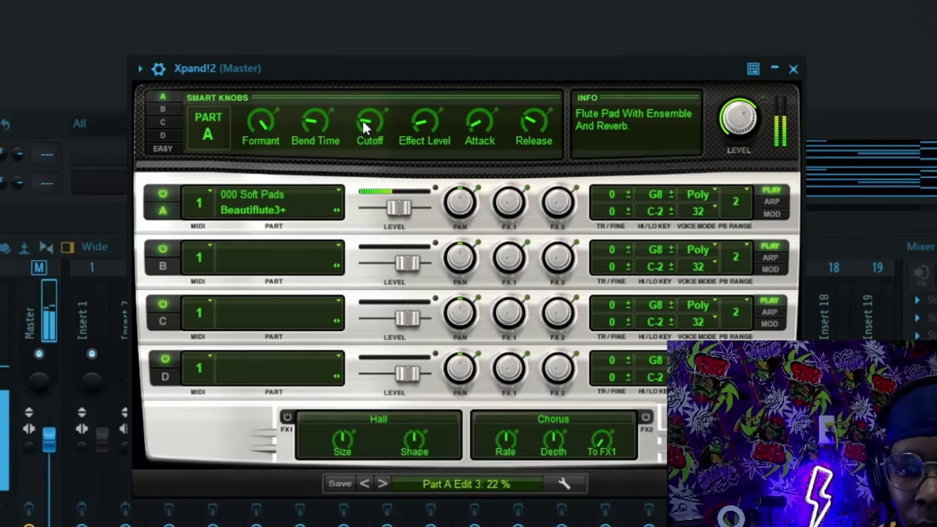
pyautogui.moveTo(363, 122); pyautogui.dragTo(358, 121)
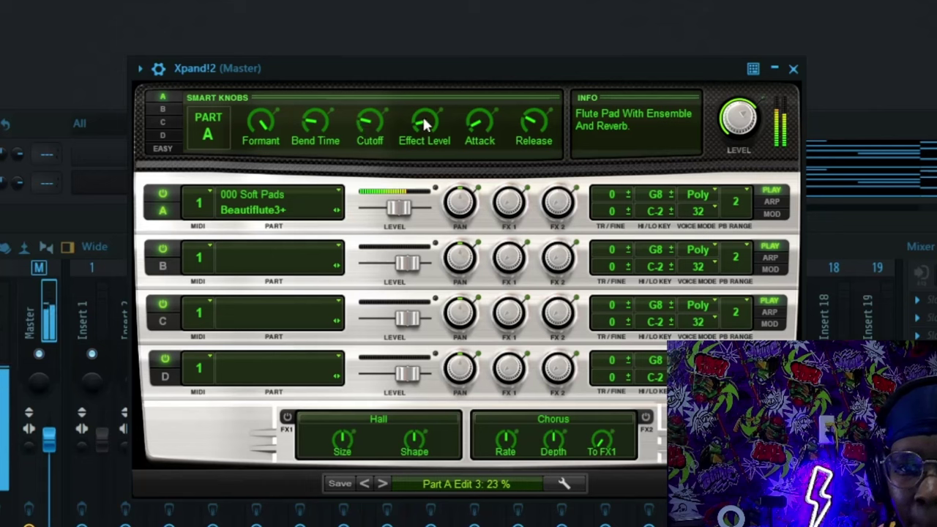
# Step: Raise part A's Effect Level slightly, set its Release to 14%, and close Xpand!2
pyautogui.moveTo(424, 119); pyautogui.dragTo(435, 117)
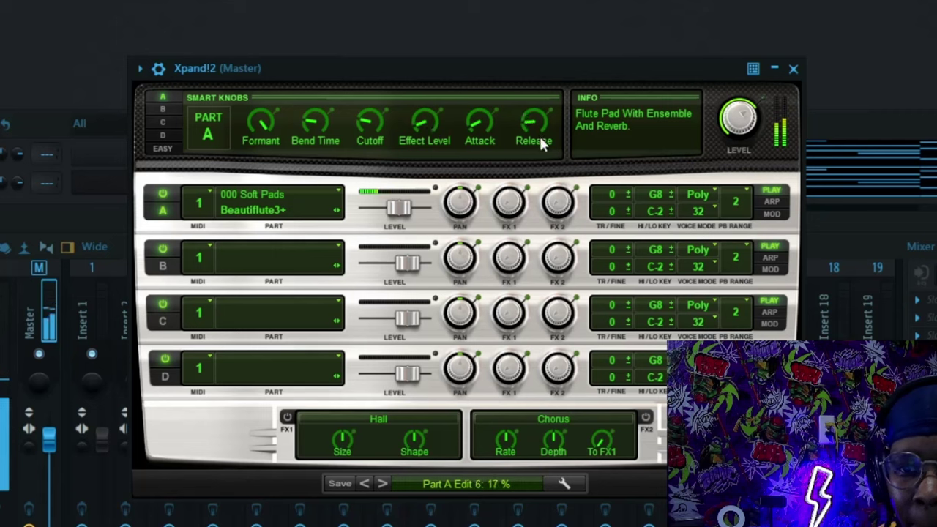
pyautogui.moveTo(538, 134)
pyautogui.mouseDown()
pyautogui.moveTo(546, 93)
pyautogui.moveTo(532, 131)
pyautogui.mouseUp()
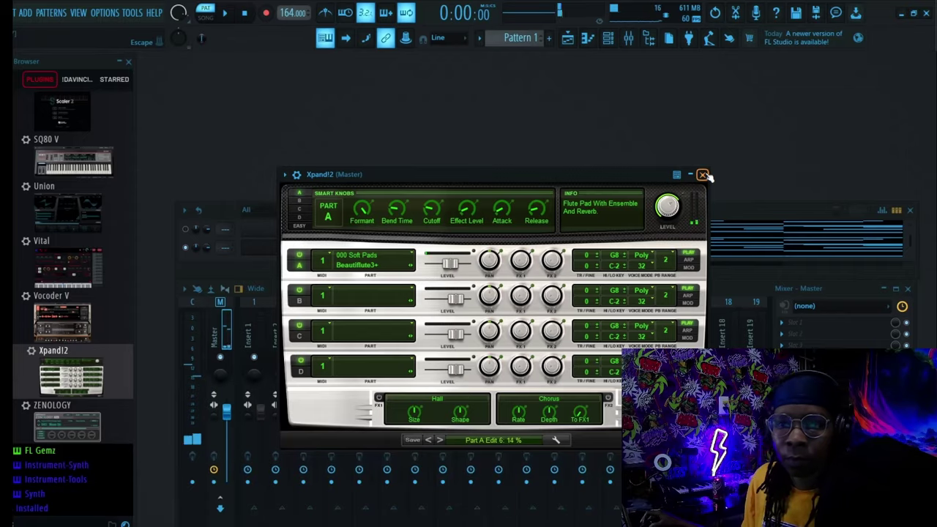
pyautogui.click(703, 175)
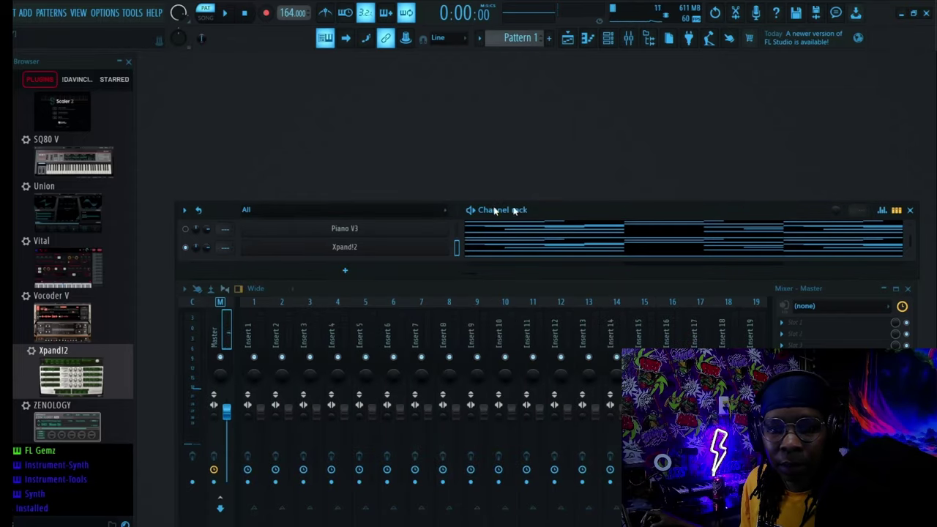
# Step: Quick-render Pattern 1 as an audio clip from the playlist and place the clip at the start of Track 1
pyautogui.click(568, 39)
pyautogui.rightClick(221, 150)
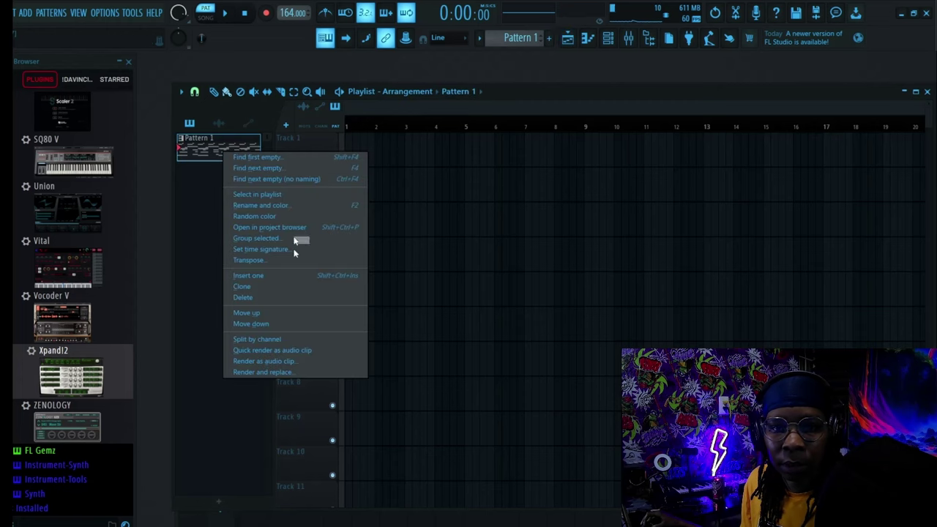
pyautogui.click(262, 351)
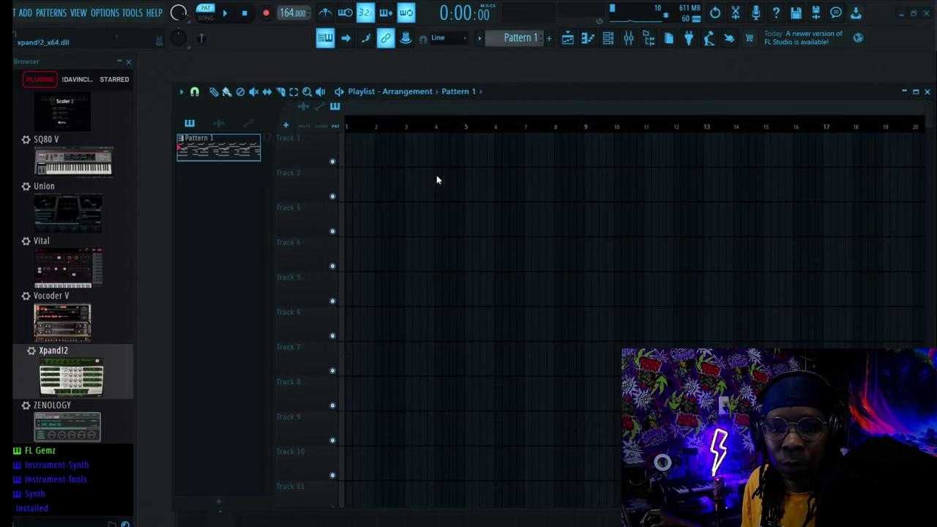
pyautogui.moveTo(221, 155); pyautogui.dragTo(351, 157)
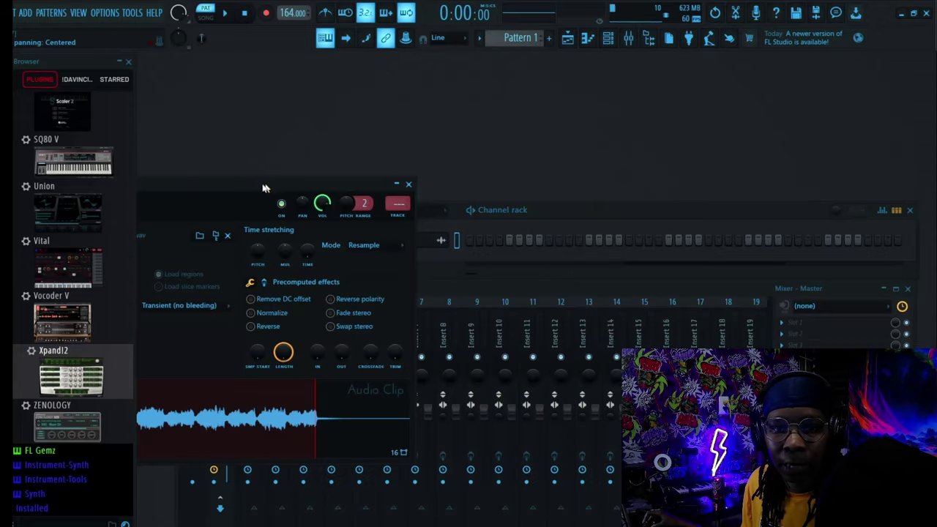
# Step: Set the rendered clip's time stretching mode to Auto, lower its pitch, and listen to it in song mode
pyautogui.moveTo(239, 184); pyautogui.dragTo(484, 138)
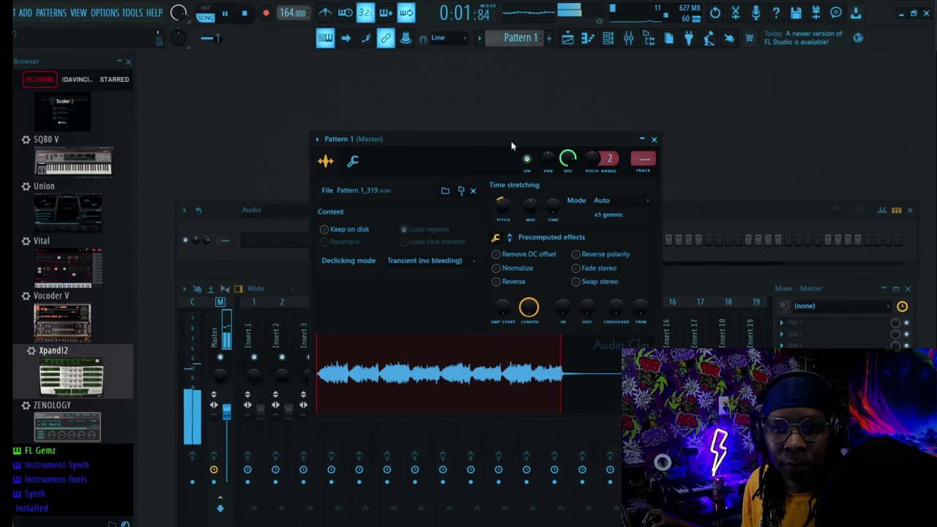
pyautogui.moveTo(510, 146); pyautogui.dragTo(465, 125)
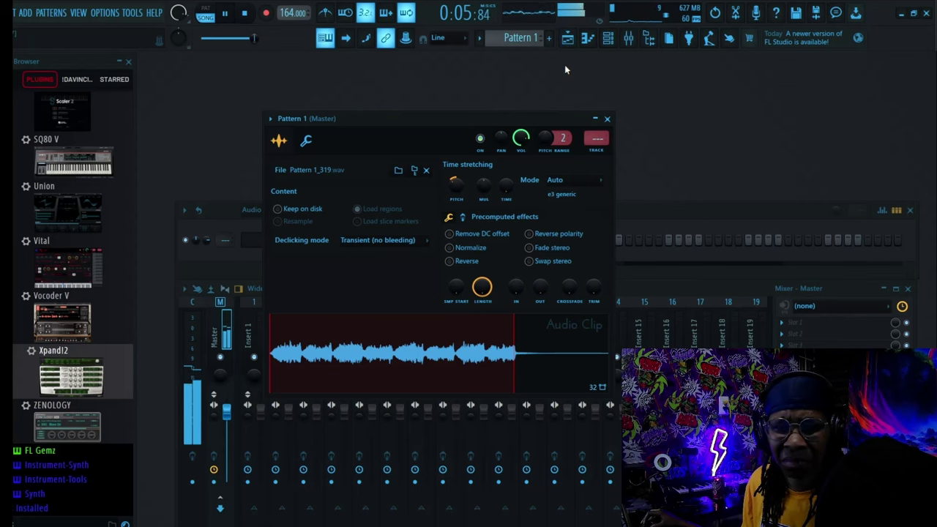
# Step: Stop playback, route the rendered Pattern 1 clip to mixer Insert 1, and load Fruity Parametric EQ 2 on that track
pyautogui.press('space')
pyautogui.click(608, 119)
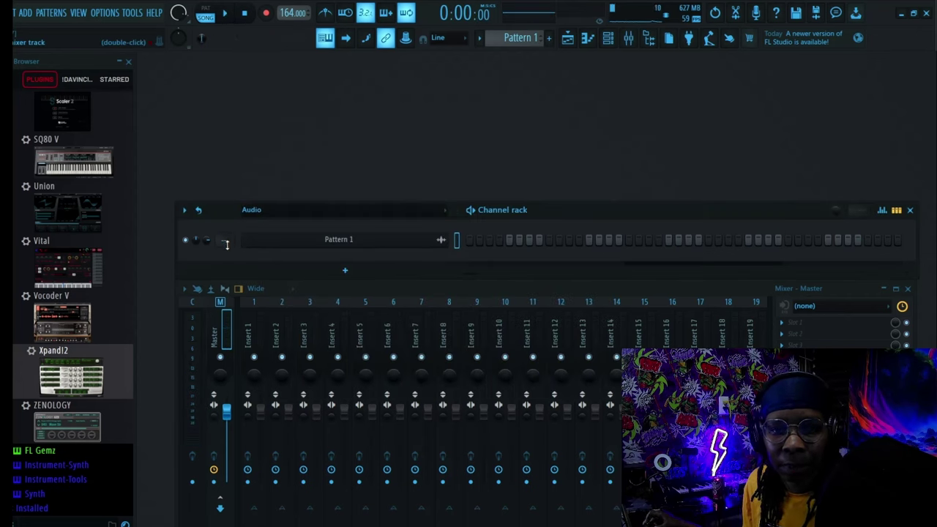
pyautogui.scroll(2, 226, 245)
pyautogui.scroll(-1, 226, 244)
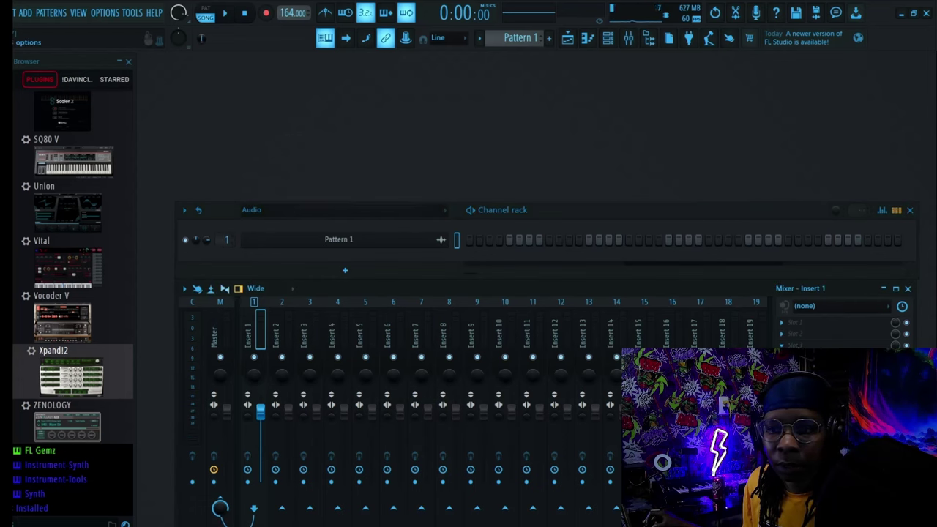
pyautogui.click(783, 345)
pyautogui.moveTo(813, 269)
pyautogui.click(528, 511)
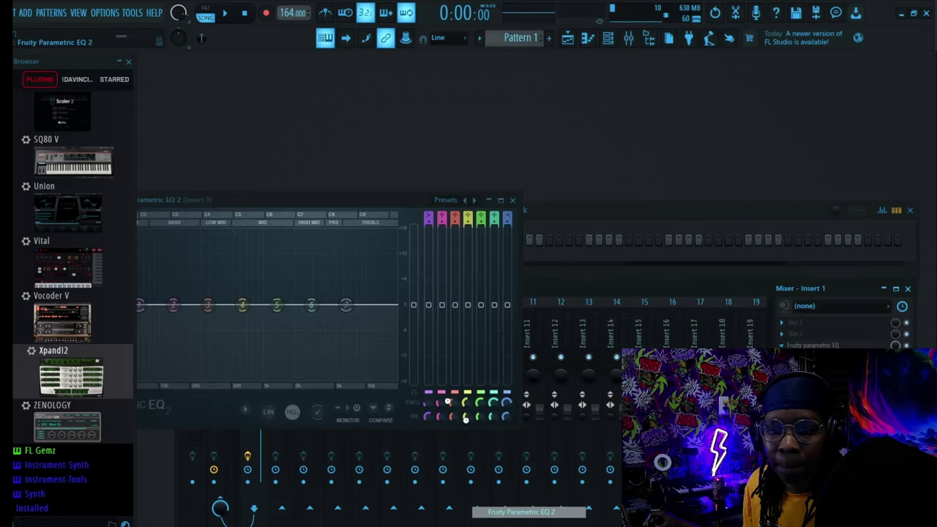
# Step: Set EQ band 1 to High pass to roll off the lows, pull band 7 down, and raise band 6 slightly during playback
pyautogui.moveTo(228, 198); pyautogui.dragTo(445, 171)
pyautogui.press('space')
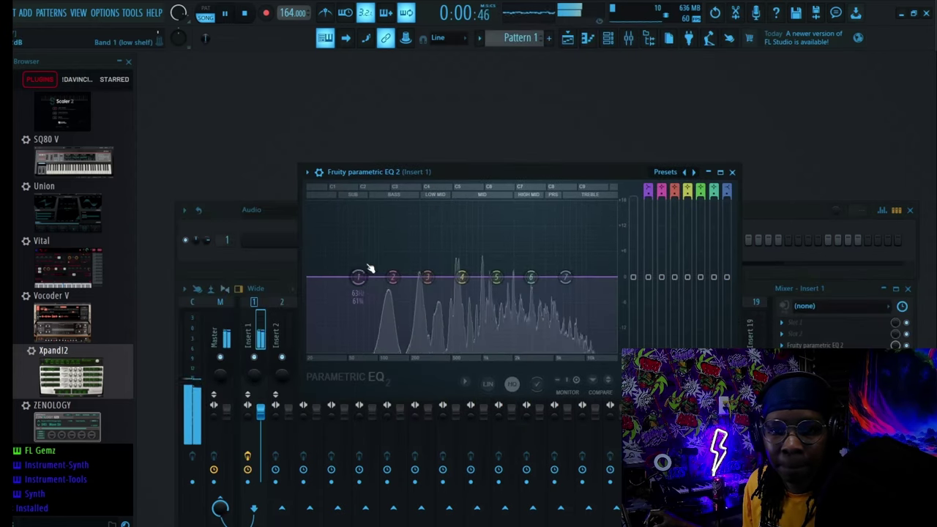
pyautogui.moveTo(358, 276); pyautogui.dragTo(393, 333)
pyautogui.rightClick(393, 333)
pyautogui.moveTo(411, 365)
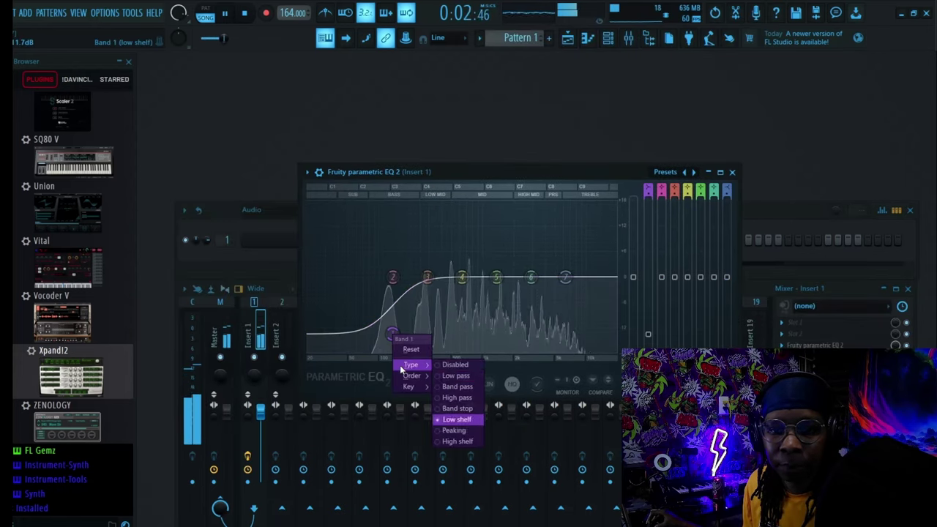
pyautogui.click(457, 397)
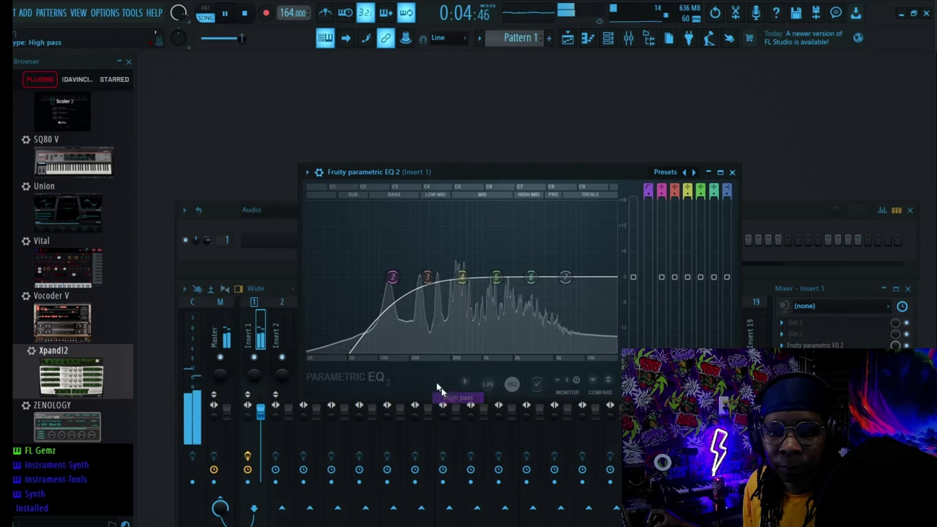
pyautogui.moveTo(391, 279)
pyautogui.mouseDown()
pyautogui.moveTo(377, 279)
pyautogui.moveTo(387, 279)
pyautogui.mouseUp()
pyautogui.moveTo(565, 278); pyautogui.dragTo(569, 347)
pyautogui.moveTo(530, 277); pyautogui.dragTo(545, 264)
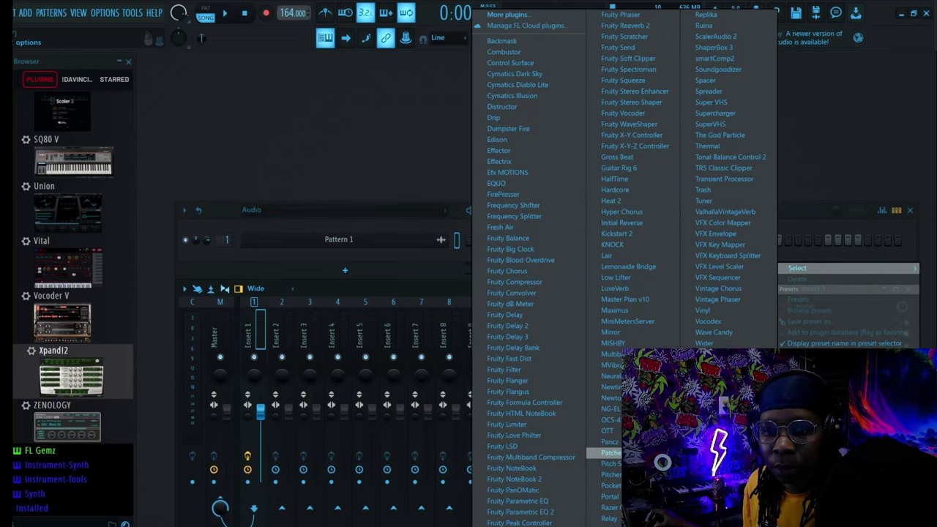
# Step: Load Portal on Insert 1, choose the Echo Toys preset, close the effect and stop playback
pyautogui.click(614, 496)
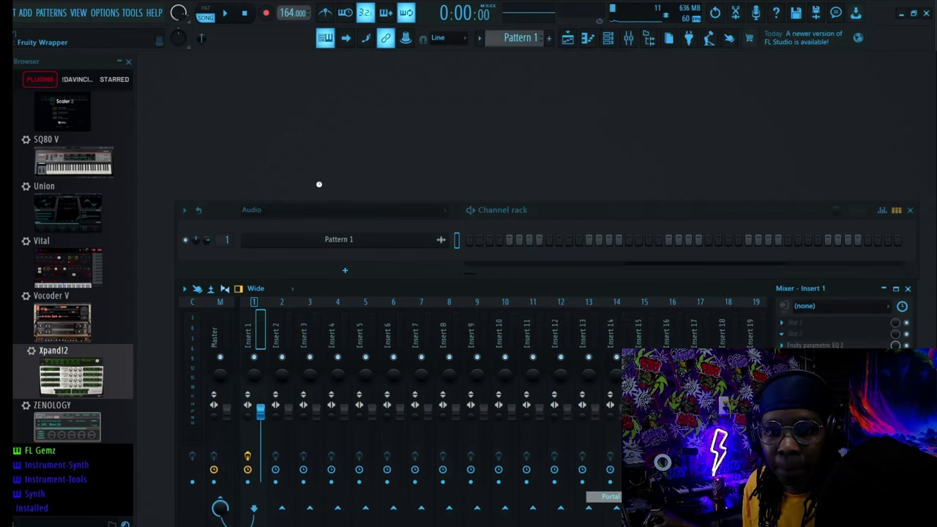
pyautogui.click(459, 204)
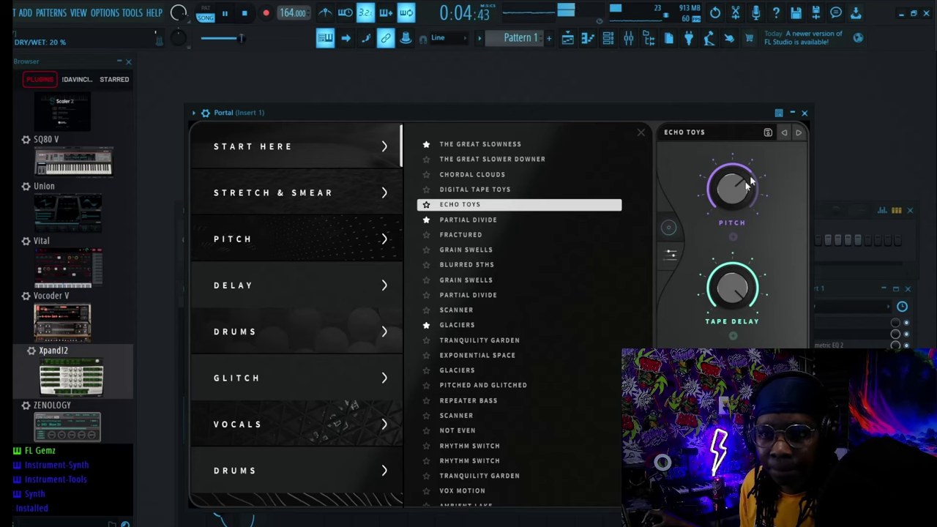
pyautogui.click(804, 114)
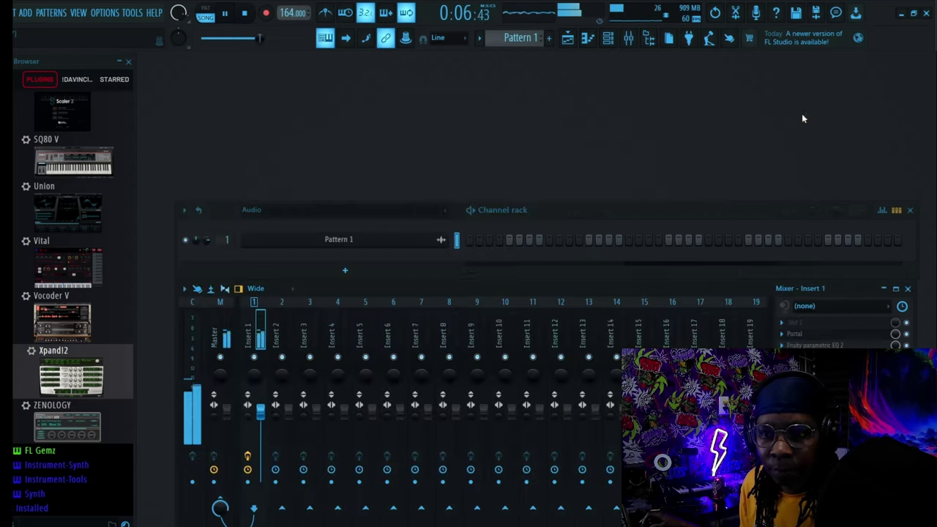
pyautogui.press('space')
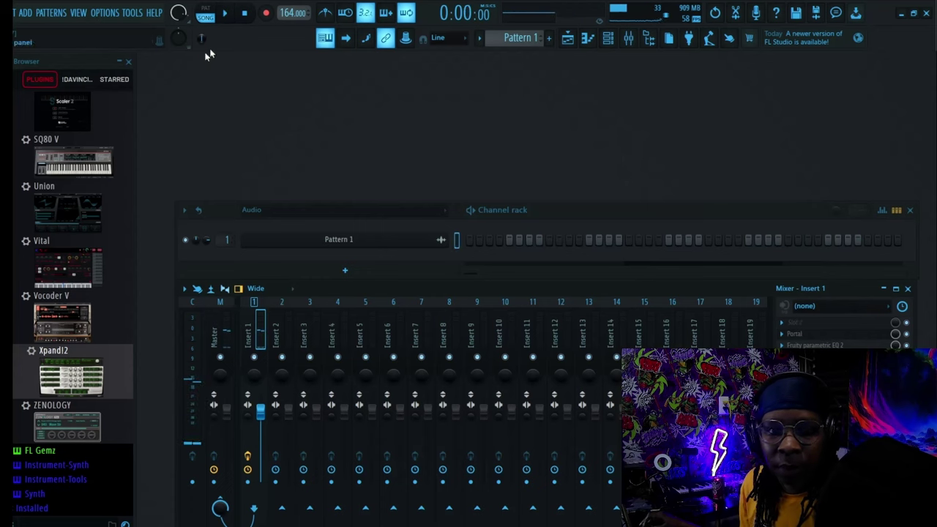
# Step: Reopen Portal, mark the Echo Toys preset as a favorite, leave the preset list and close the effect
pyautogui.click(810, 334)
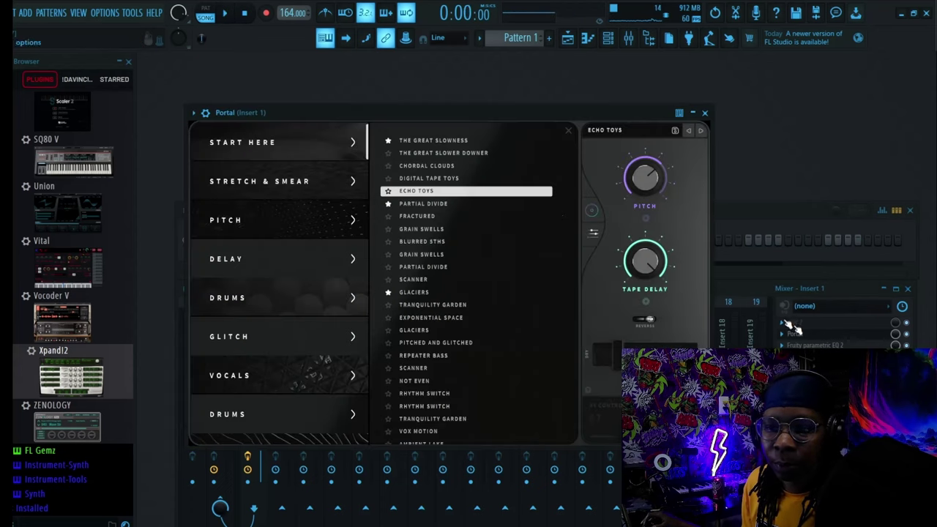
pyautogui.click(388, 192)
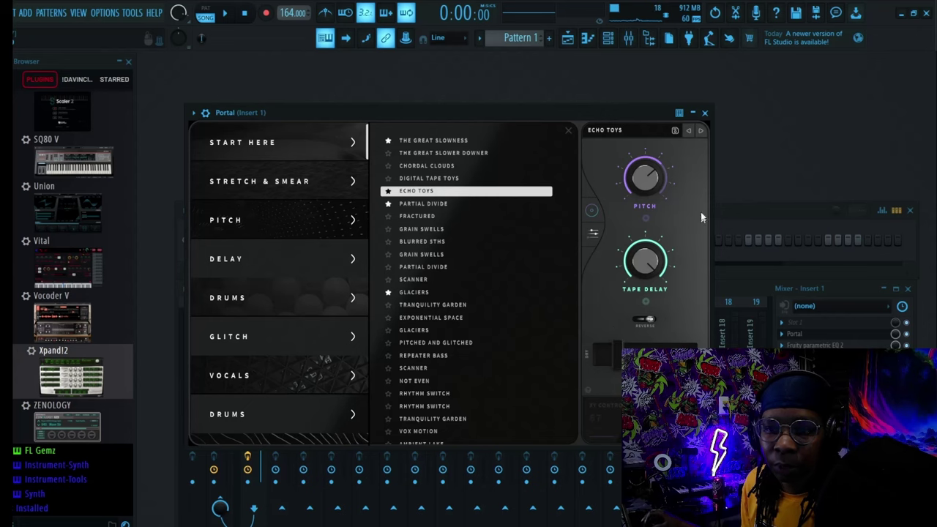
pyautogui.click(599, 207)
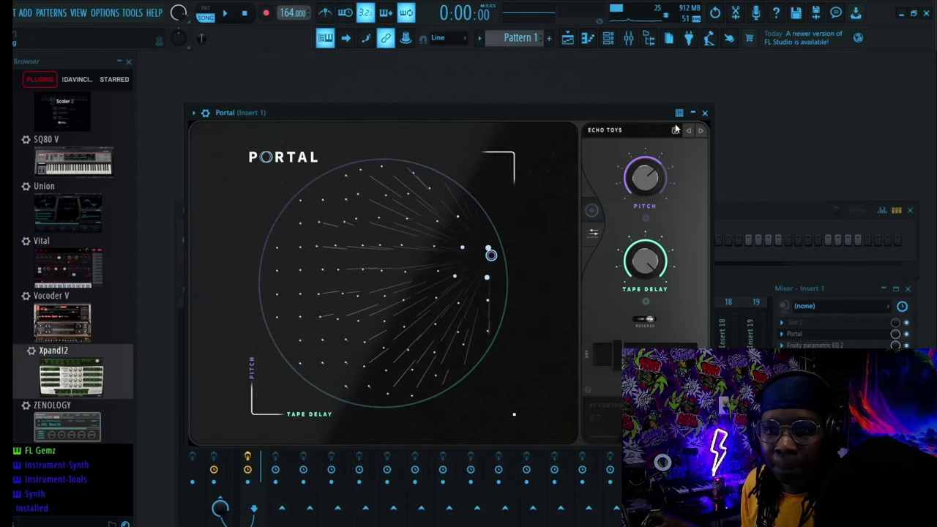
pyautogui.click(705, 113)
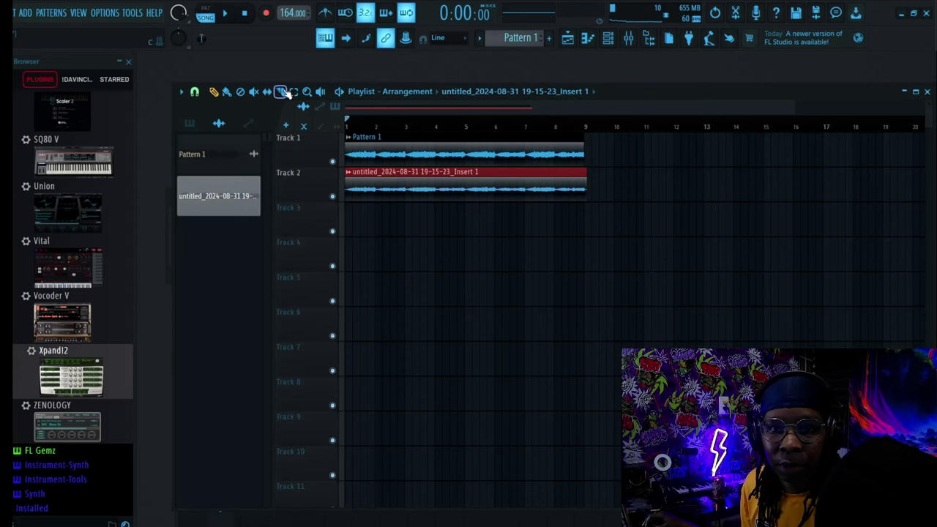
# Step: Slice the recorded Insert 1 audio clip on Track 2 at bar 9 to remove its tail
pyautogui.scroll(10, 589, 128)
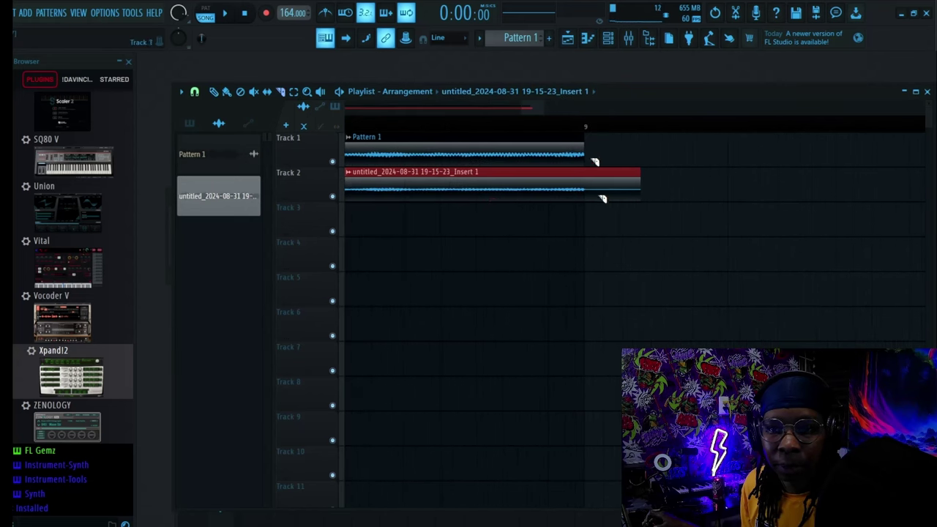
pyautogui.moveTo(589, 203); pyautogui.dragTo(588, 205)
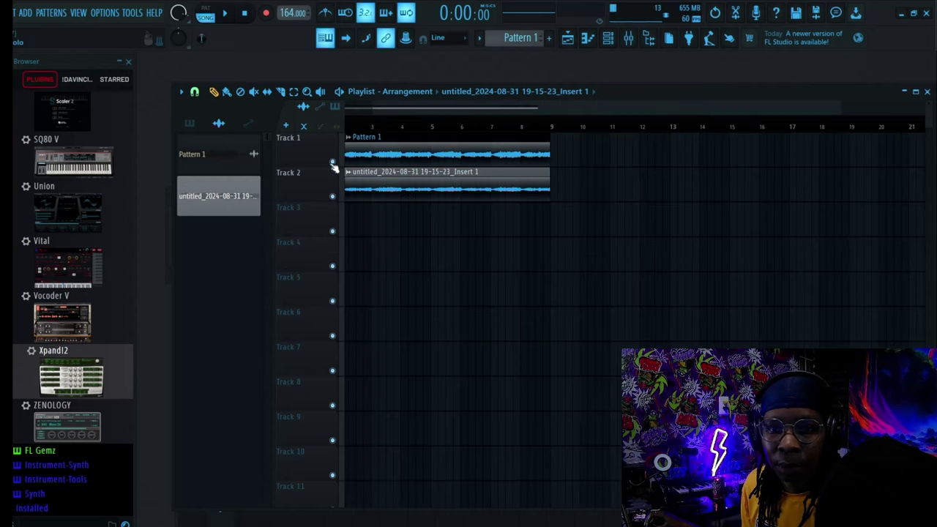
# Step: Mute Track 1 to listen to the Track 2 clip alone, and unmute Track 1 again
pyautogui.click(333, 162)
pyautogui.press('space')
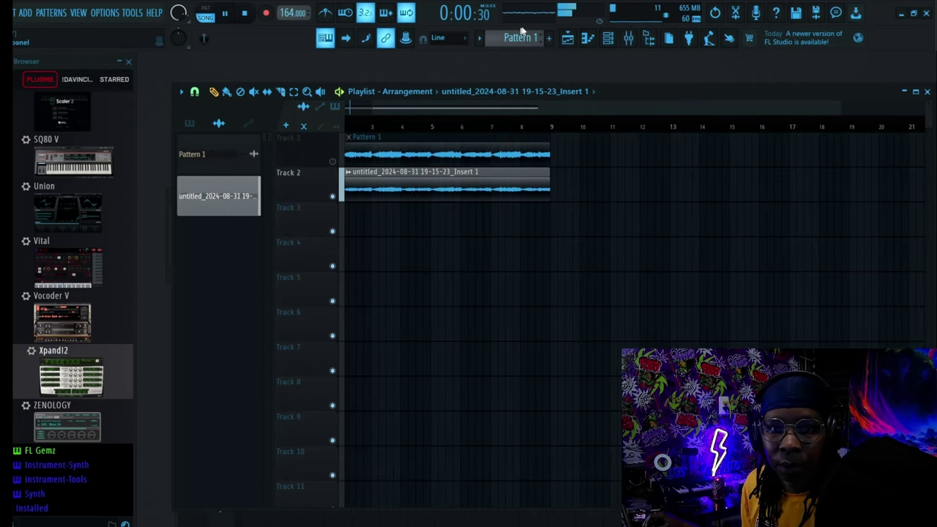
pyautogui.scroll(-2, 378, 117)
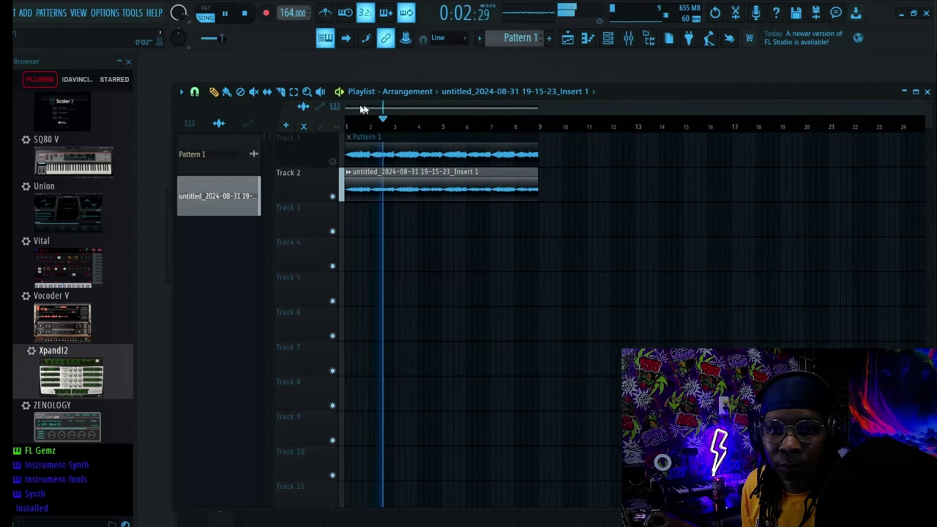
pyautogui.press('space')
pyautogui.click(333, 162)
# Step: Shift the Track 2 clip to start at bar 2 and play both tracks together
pyautogui.scroll(3, 338, 162)
pyautogui.press('space')
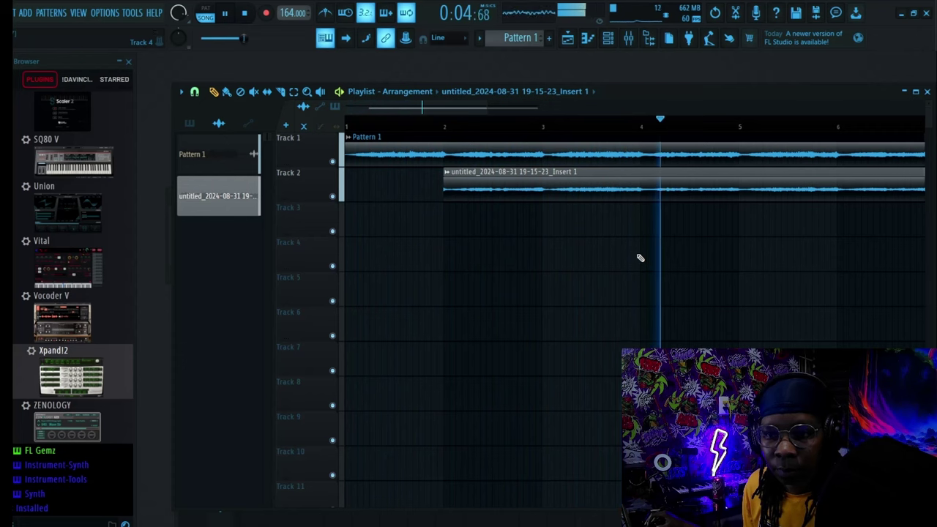
pyautogui.press('space')
# Step: Delete the Track 2 slices at bars 6 and 8 and place one-bar clips at bars 4, 6 and 8
pyautogui.scroll(-4, 527, 130)
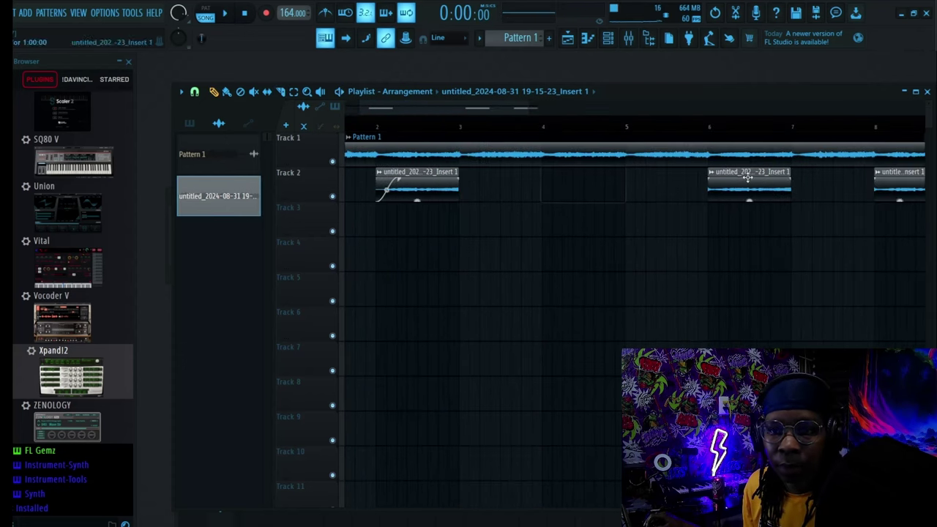
pyautogui.rightClick(747, 176)
pyautogui.rightClick(893, 175)
pyautogui.hscroll(2, 747, 175)
pyautogui.click(548, 178)
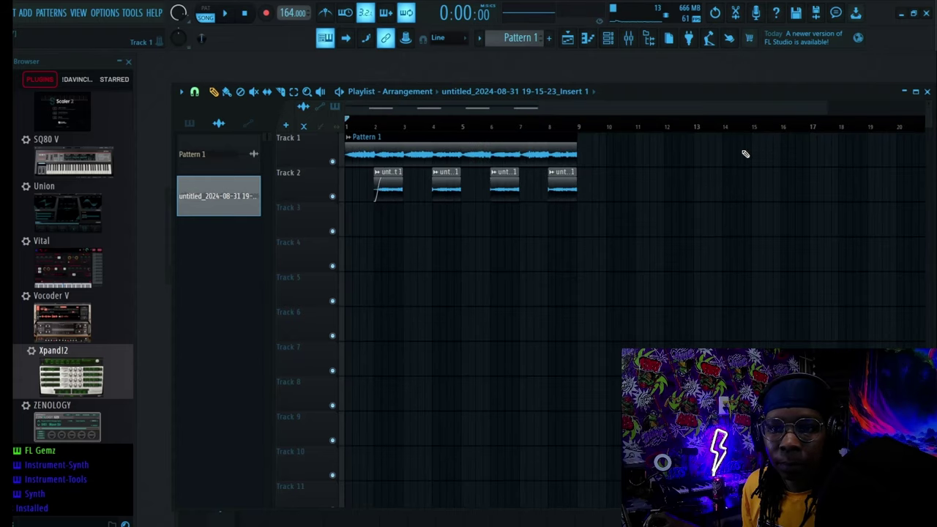
# Step: Listen to the arrangement with the alternating Track 2 clips, close the playlist and stop playback
pyautogui.press('space')
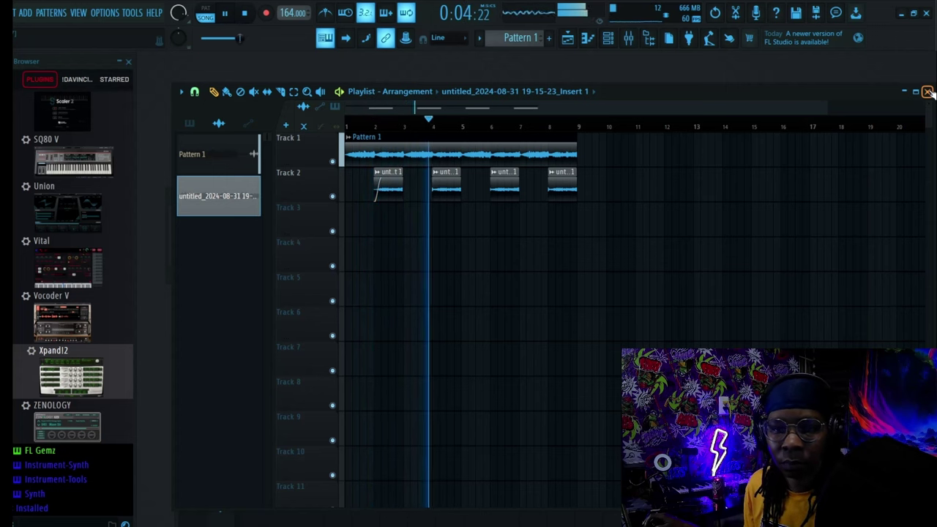
pyautogui.click(927, 91)
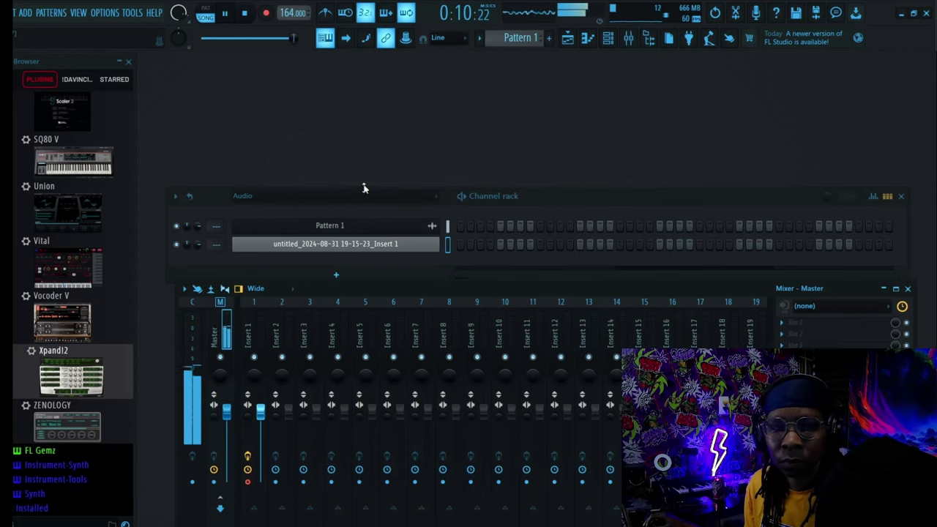
pyautogui.click(248, 14)
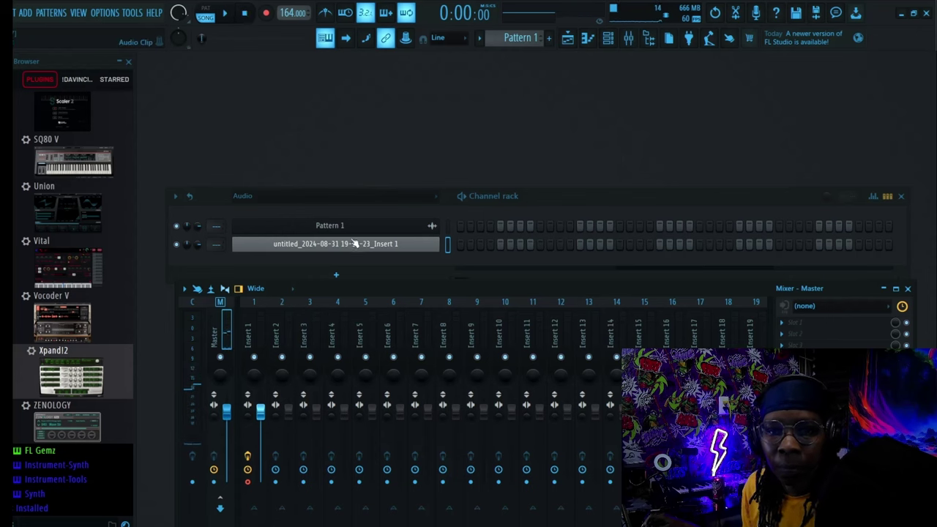
# Step: Show all channels in the channel rack and solo Piano V3 for pattern playback
pyautogui.click(347, 204)
pyautogui.click(329, 209)
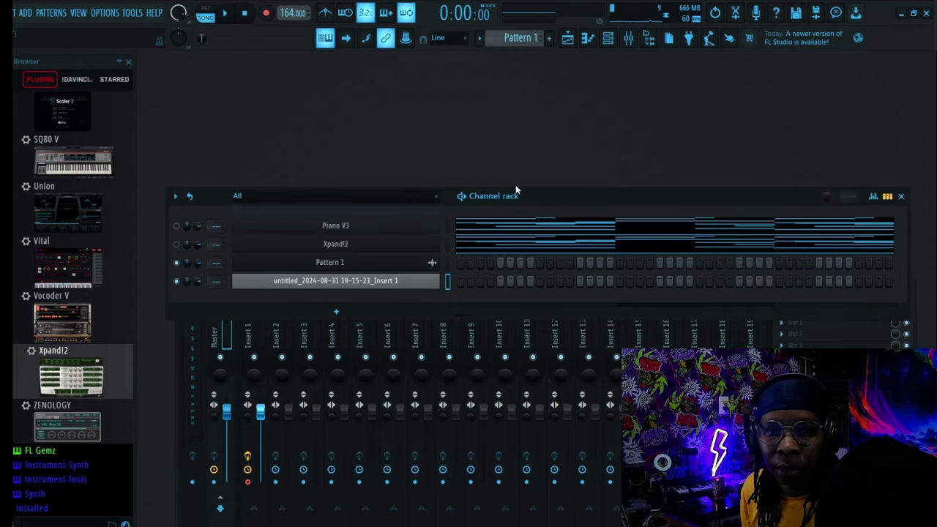
pyautogui.moveTo(541, 196); pyautogui.dragTo(550, 170)
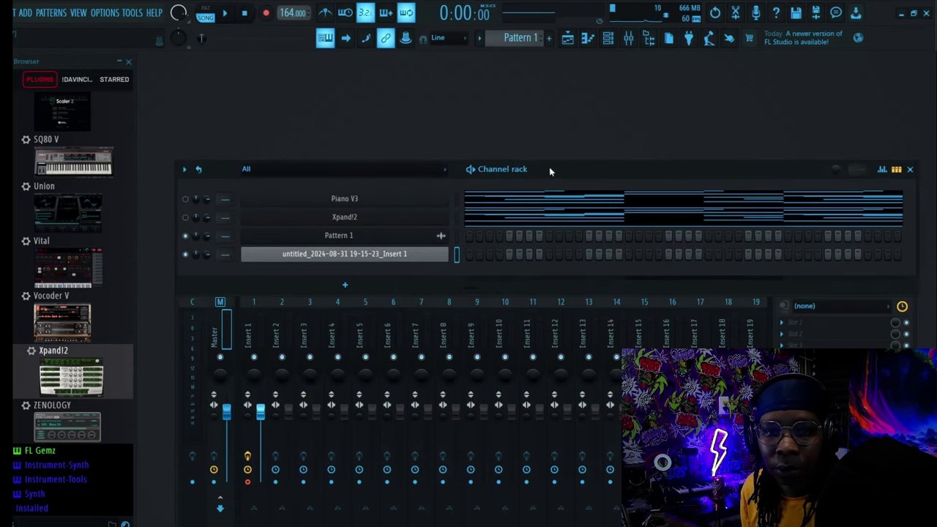
pyautogui.rightClick(188, 202)
pyautogui.click(269, 205)
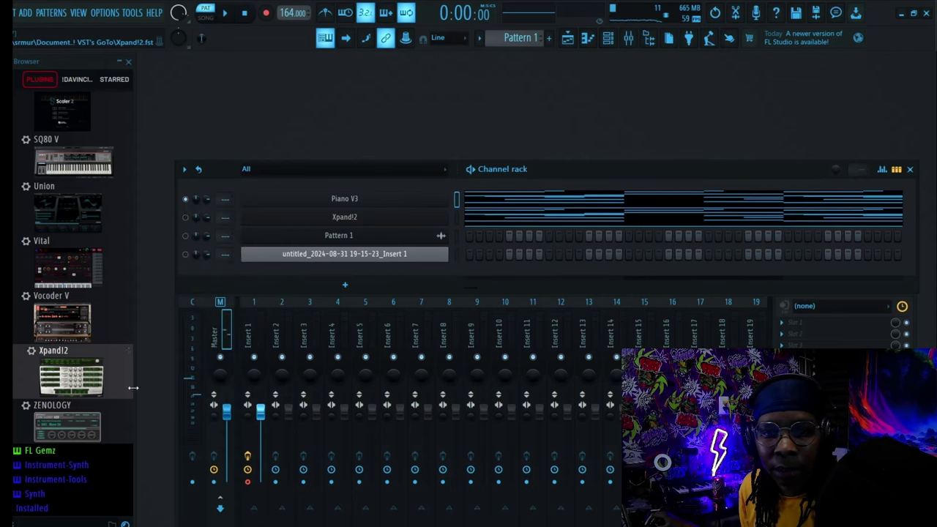
# Step: Add a second Xpand!2 channel and enter E7, D7 and A6 notes across bars 1 and 2 of its piano roll
pyautogui.moveTo(78, 386); pyautogui.dragTo(299, 275)
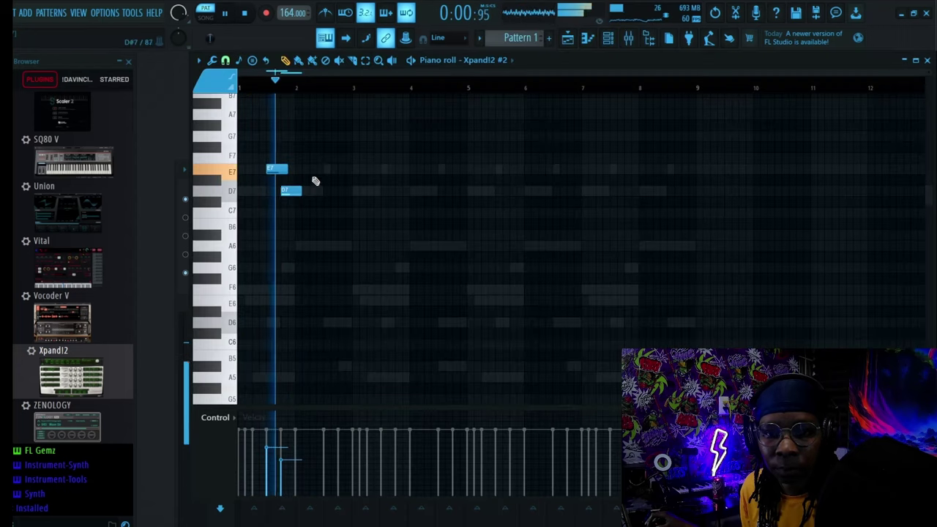
pyautogui.click(322, 169)
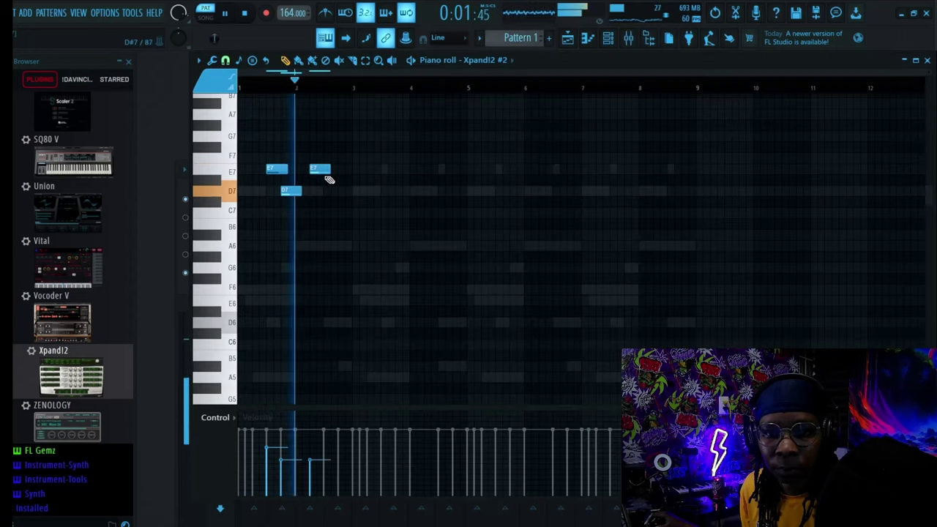
pyautogui.moveTo(328, 179); pyautogui.dragTo(320, 254)
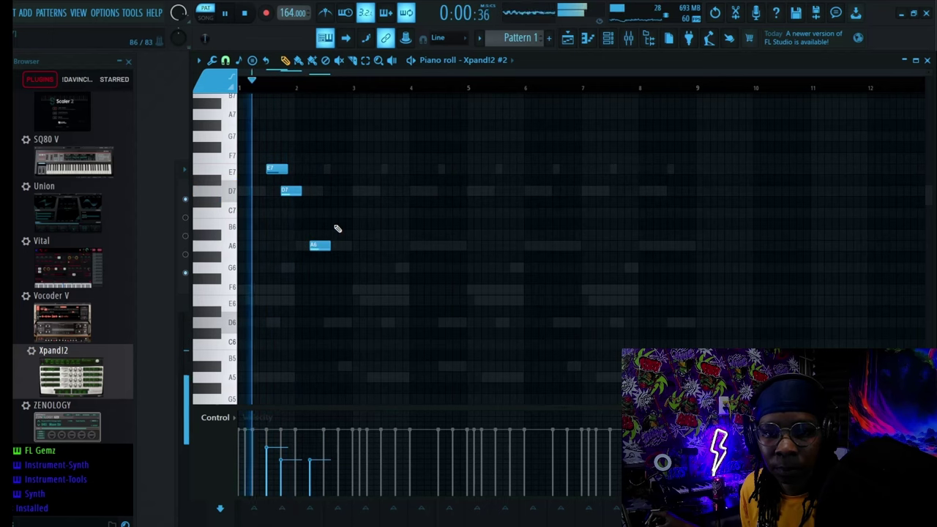
# Step: Lengthen the D7 note slightly, extend the A6 note to the start of bar 3, and replay the pattern
pyautogui.moveTo(300, 191); pyautogui.dragTo(309, 191)
pyautogui.press('space')
pyautogui.moveTo(330, 246); pyautogui.dragTo(349, 246)
pyautogui.press('space')
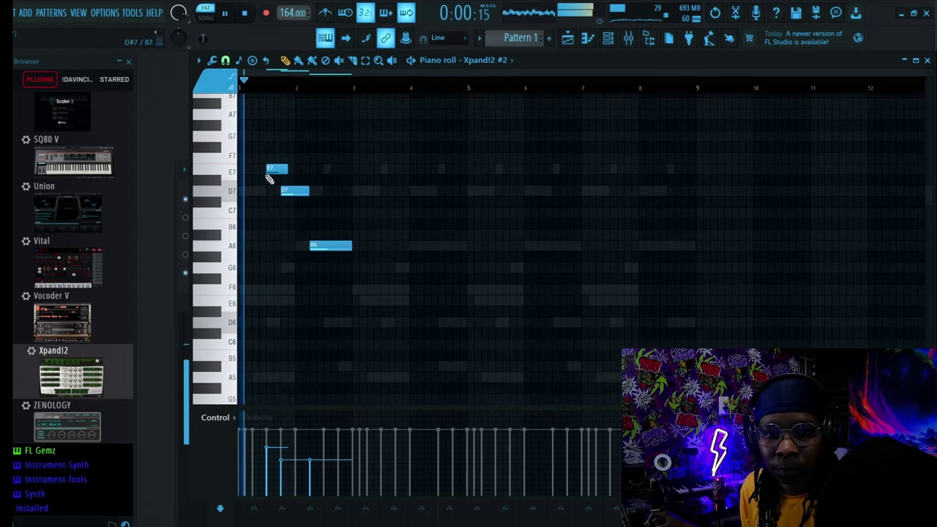
# Step: Add a C7 note halfway through bar 2 and lengthen it to 0:12:00, past the start of bar 3
pyautogui.click(331, 213)
pyautogui.press('space')
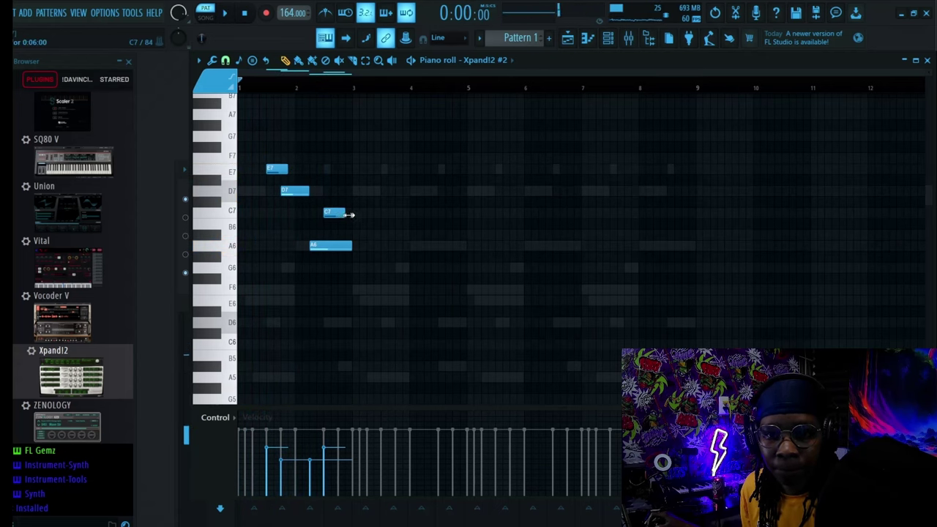
pyautogui.press('space')
pyautogui.moveTo(350, 215)
pyautogui.mouseDown()
pyautogui.moveTo(366, 215)
pyautogui.moveTo(344, 322)
pyautogui.moveTo(334, 212)
pyautogui.mouseUp()
pyautogui.press('space')
pyautogui.click(341, 307)
pyautogui.rightClick(341, 309)
pyautogui.press('space')
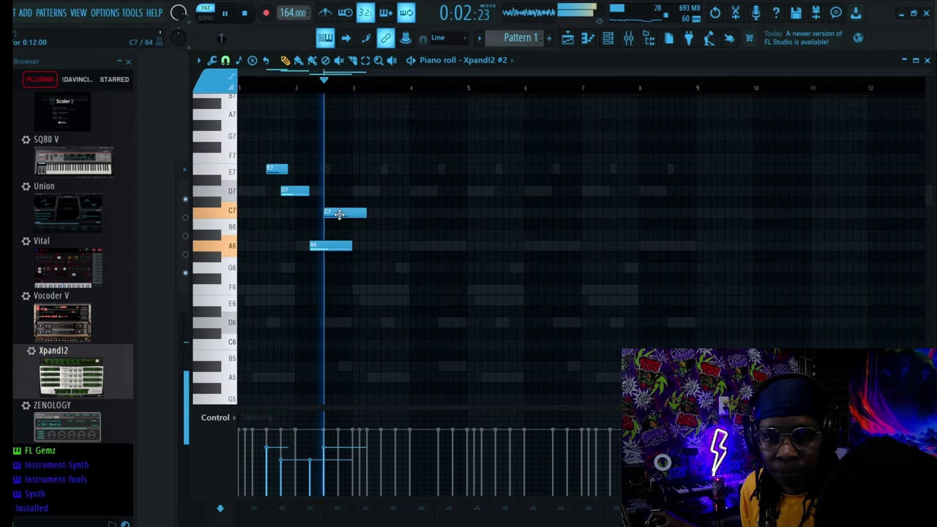
pyautogui.moveTo(365, 213)
pyautogui.mouseDown()
pyautogui.moveTo(351, 214)
pyautogui.moveTo(366, 214)
pyautogui.mouseUp()
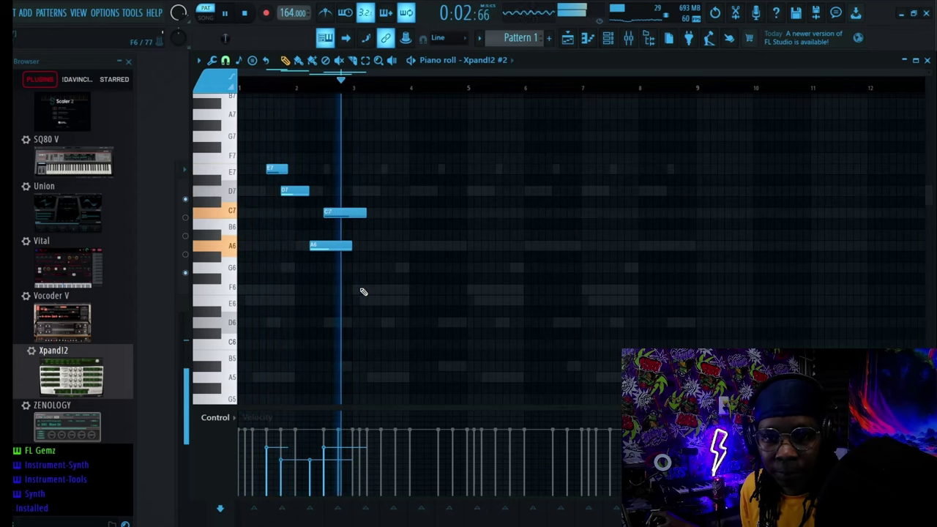
# Step: Shorten the C7 note so it ends at the start of bar 3 and replay the pattern
pyautogui.press('space')
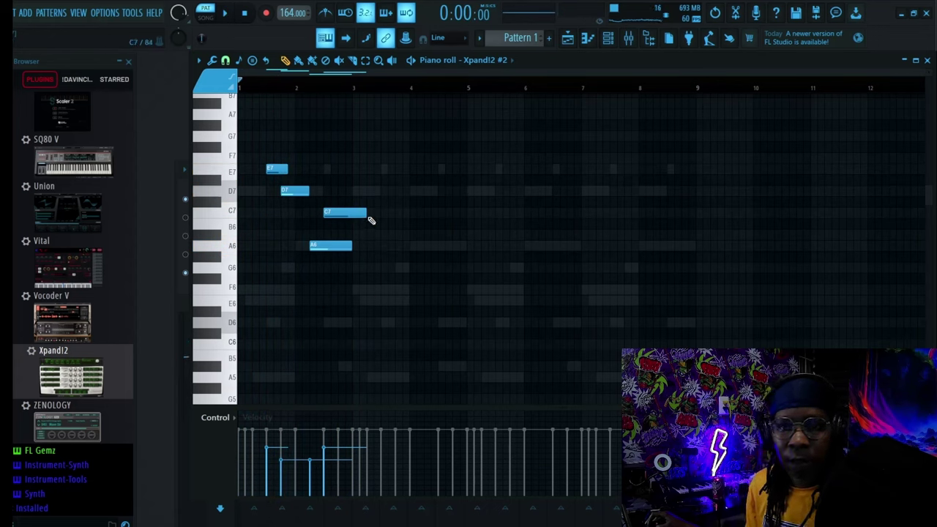
pyautogui.moveTo(366, 214); pyautogui.dragTo(352, 214)
pyautogui.press('space')
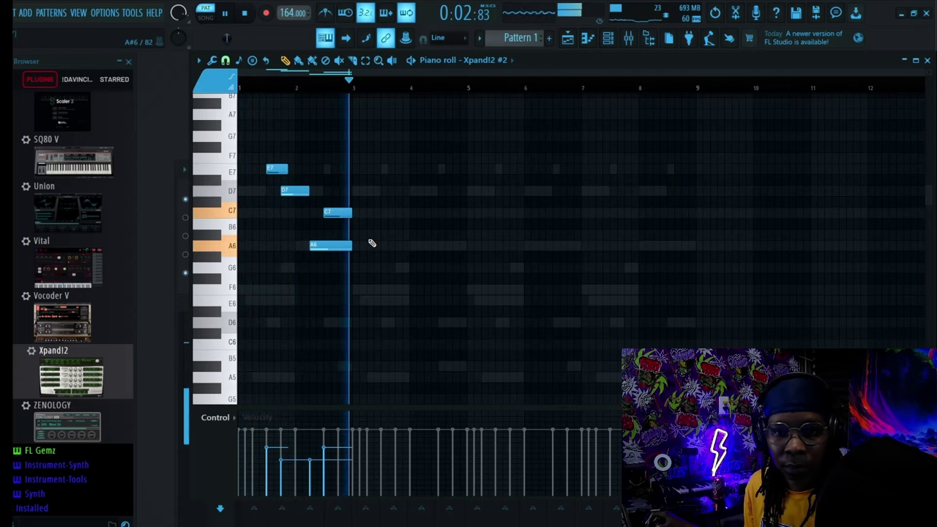
pyautogui.press('space')
pyautogui.press('space')
# Step: Duplicate the two-bar phrase three times to fill bars 1 through 8 and close the piano roll
pyautogui.hotkey('ctrl', 'b')
pyautogui.hotkey('ctrl', 'b')
pyautogui.hotkey('ctrl', 'b')
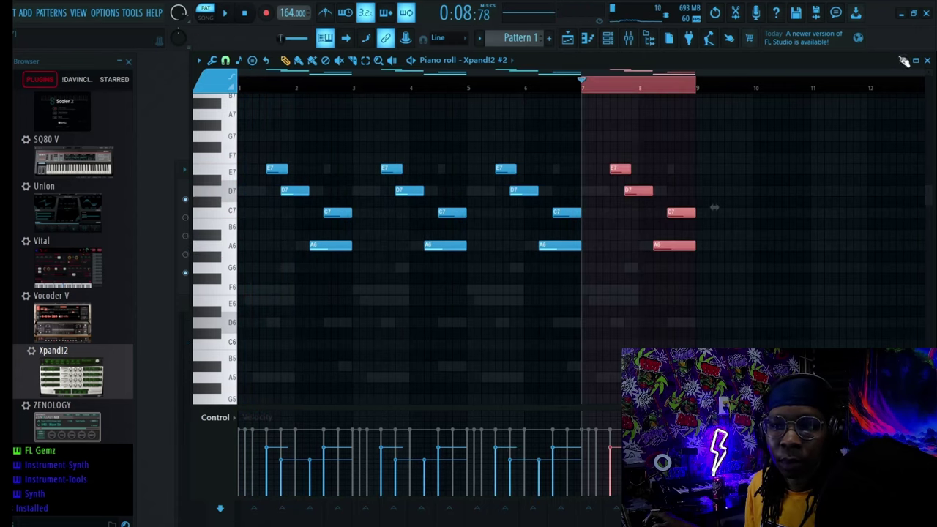
pyautogui.click(926, 60)
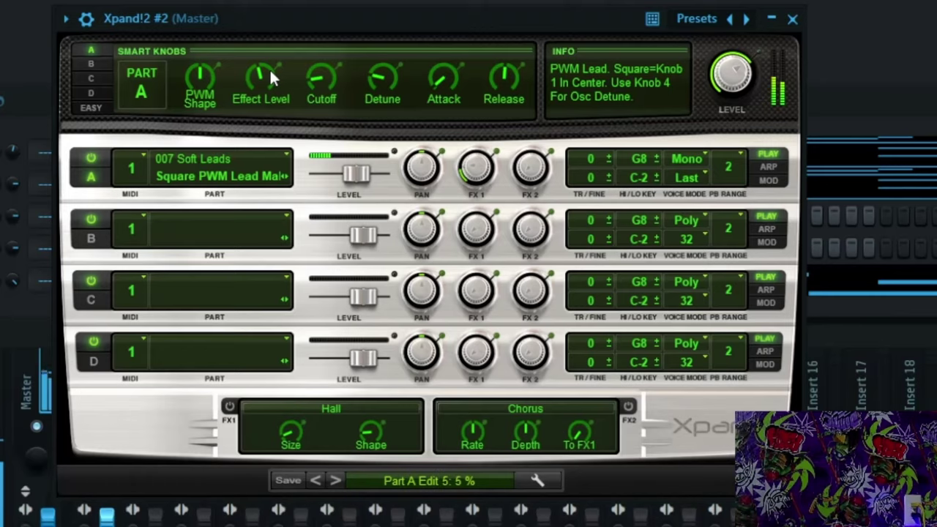
# Step: Adjust Part A's Effect Level in Xpand!2 #2, set its Cutoff to 14%, and lower the part's level
pyautogui.moveTo(257, 100)
pyautogui.mouseDown()
pyautogui.moveTo(260, 71)
pyautogui.moveTo(258, 89)
pyautogui.mouseUp()
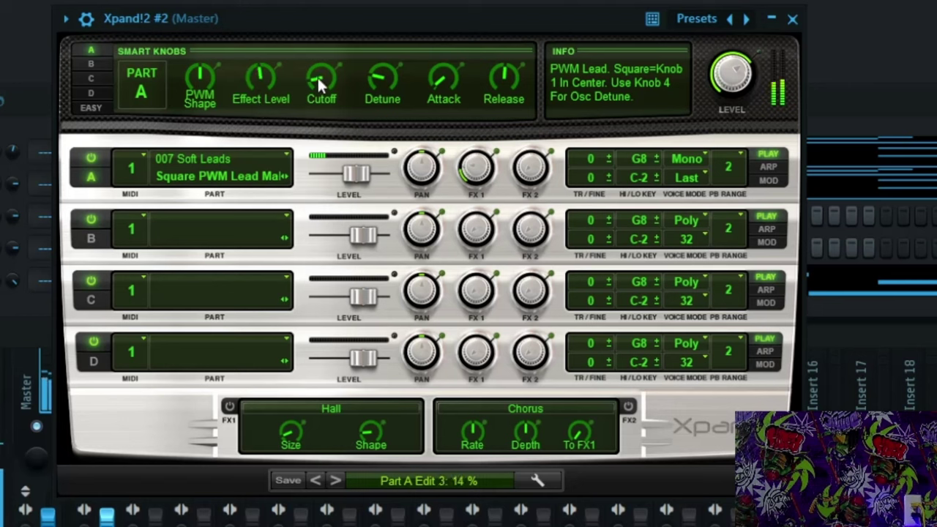
pyautogui.moveTo(357, 173); pyautogui.dragTo(342, 172)
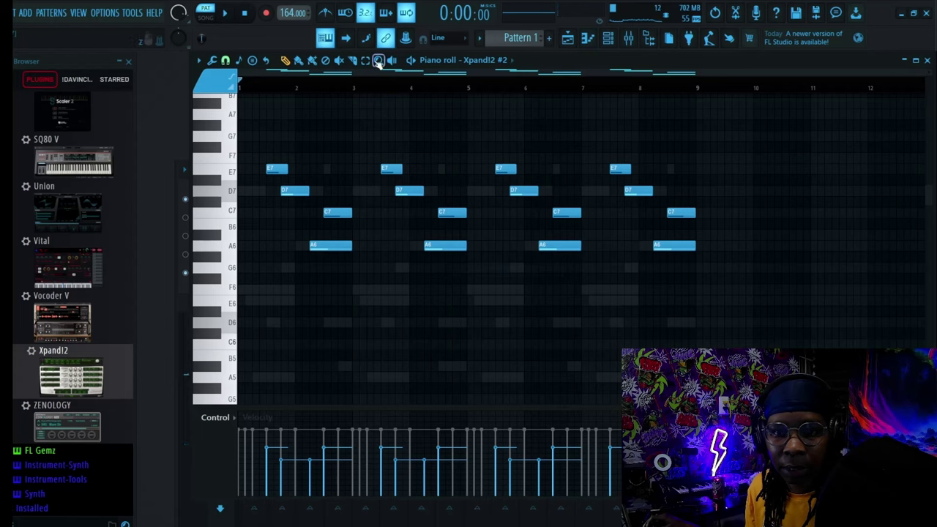
# Step: Select all the Xpand!2 #2 notes, transpose them down one octave, and play the pattern
pyautogui.moveTo(756, 300); pyautogui.dragTo(178, 40)
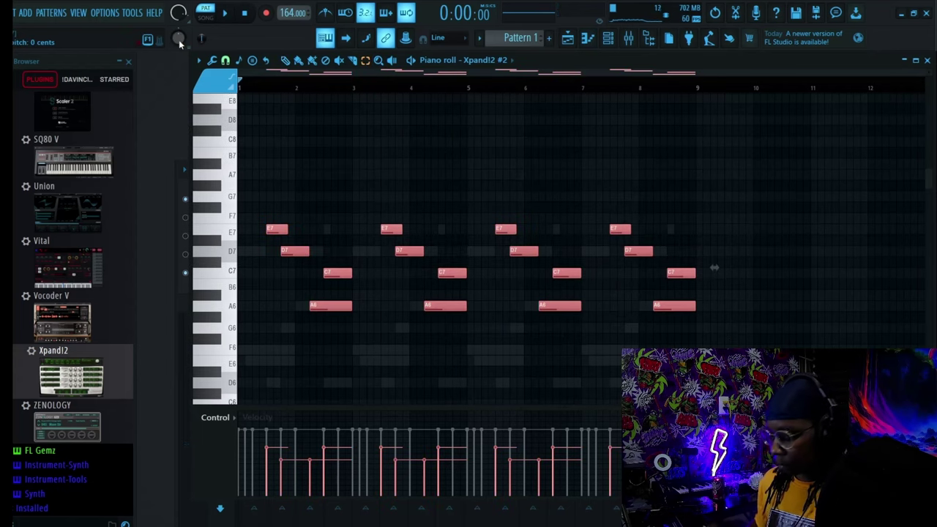
pyautogui.hotkey('ctrl', 'Down')
pyautogui.press('space')
pyautogui.scroll(-3, 535, 207)
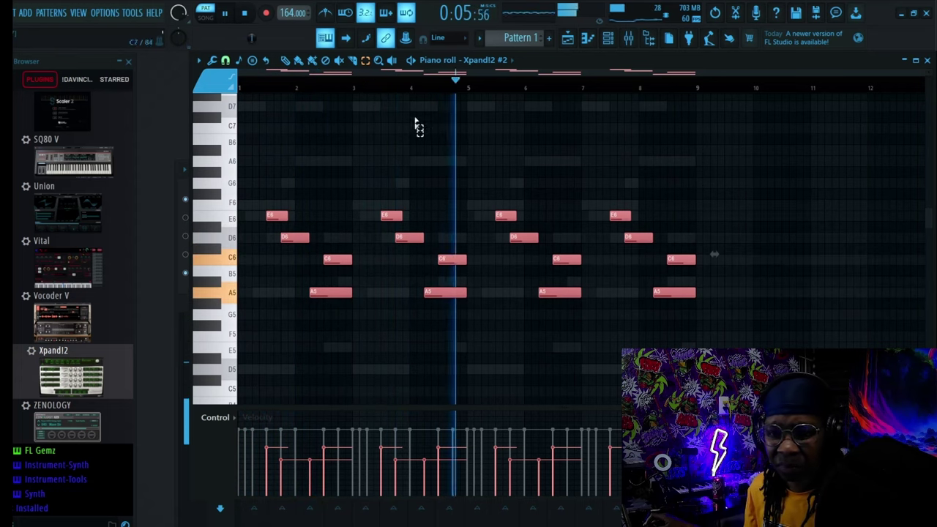
# Step: Lower the C6 notes in bars 4 and 8 to A#5, checking them in playback
pyautogui.press('space')
pyautogui.press('space')
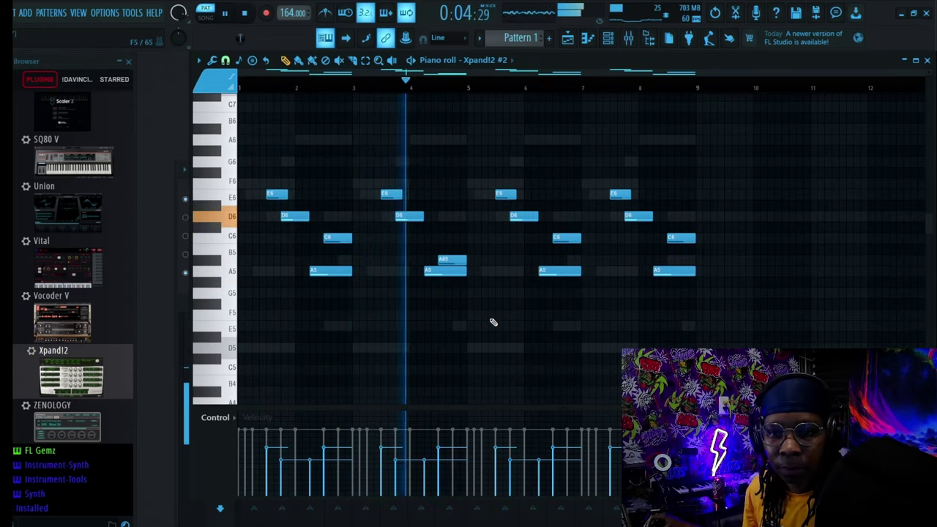
pyautogui.press('space')
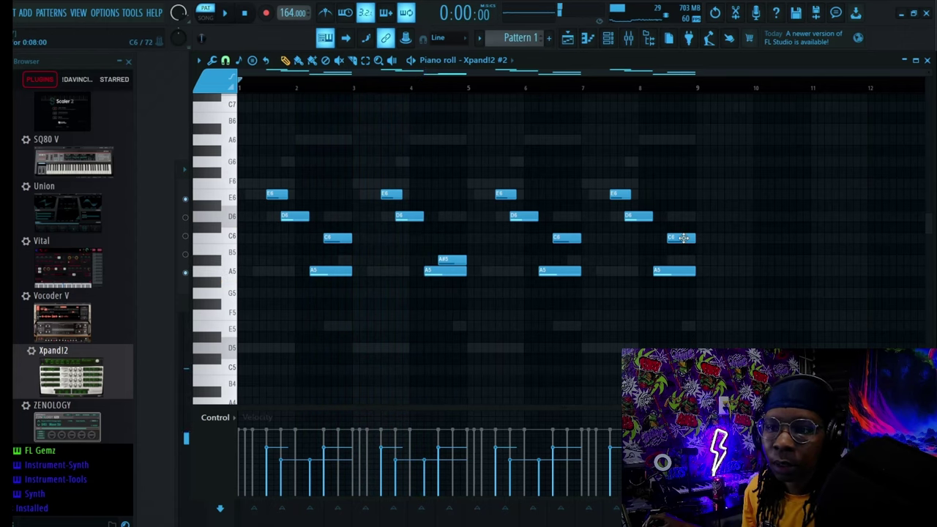
pyautogui.moveTo(681, 236); pyautogui.dragTo(681, 260)
# Step: Select all the Xpand!2 #2 notes and randomize their levels with the piano roll randomizer
pyautogui.moveTo(764, 322); pyautogui.dragTo(236, 89)
pyautogui.hotkey('alt', 'r')
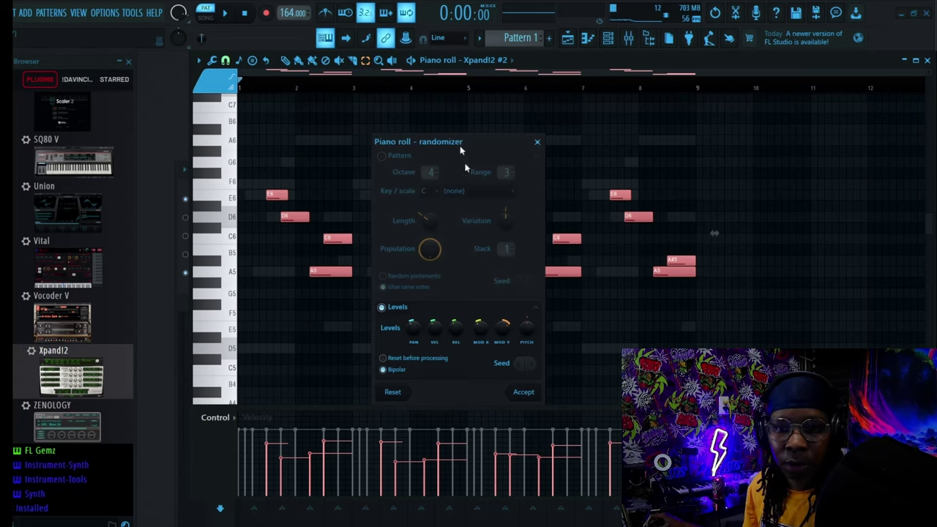
pyautogui.moveTo(468, 145); pyautogui.dragTo(545, 123)
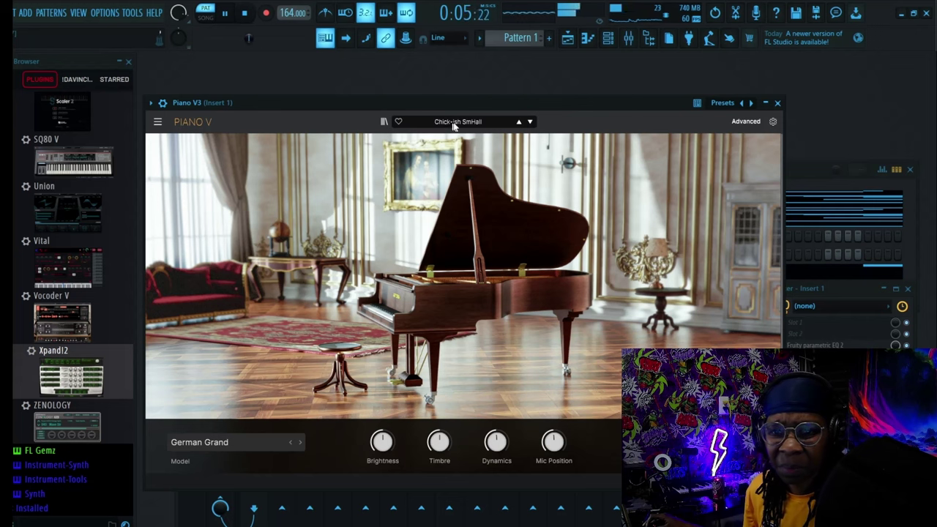
# Step: Close Piano V3 and move the low-cut band of Insert 1's Fruity parametric EQ 2 to a lower frequency during playback
pyautogui.click(777, 103)
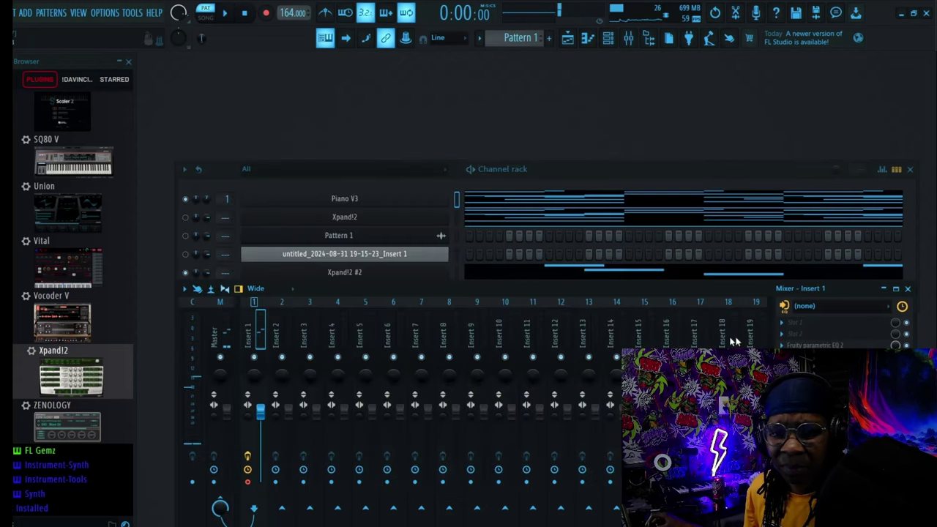
pyautogui.click(799, 344)
pyautogui.press('space')
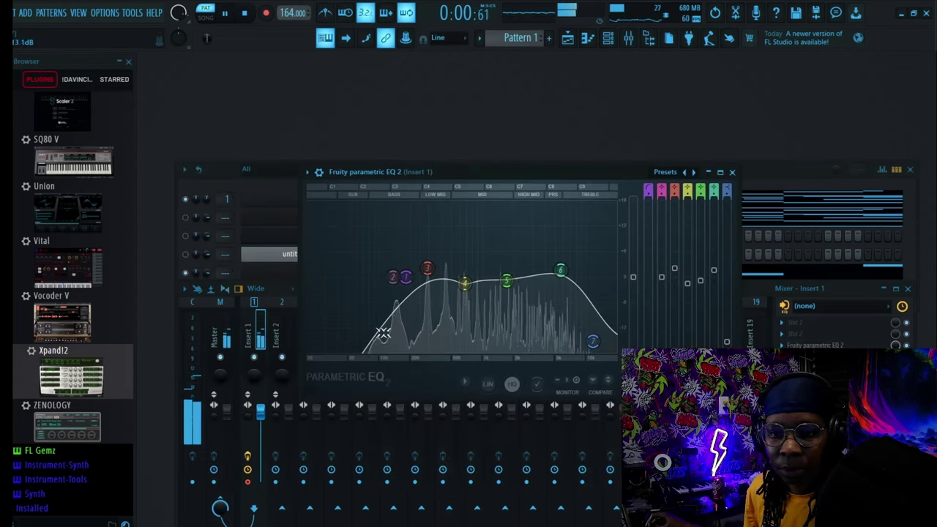
pyautogui.moveTo(407, 279); pyautogui.dragTo(388, 279)
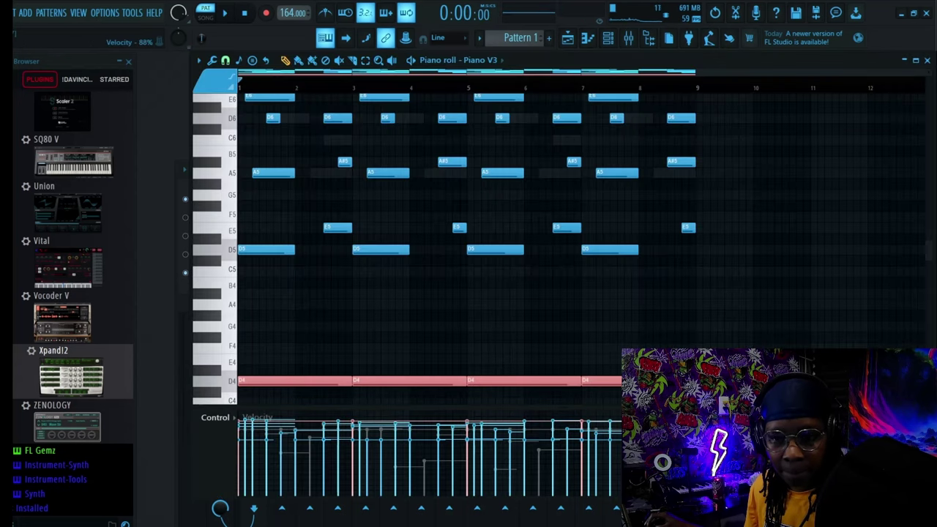
# Step: Play the pattern while reviewing the Piano V3 notes and velocities, and close the piano roll
pyautogui.press('space')
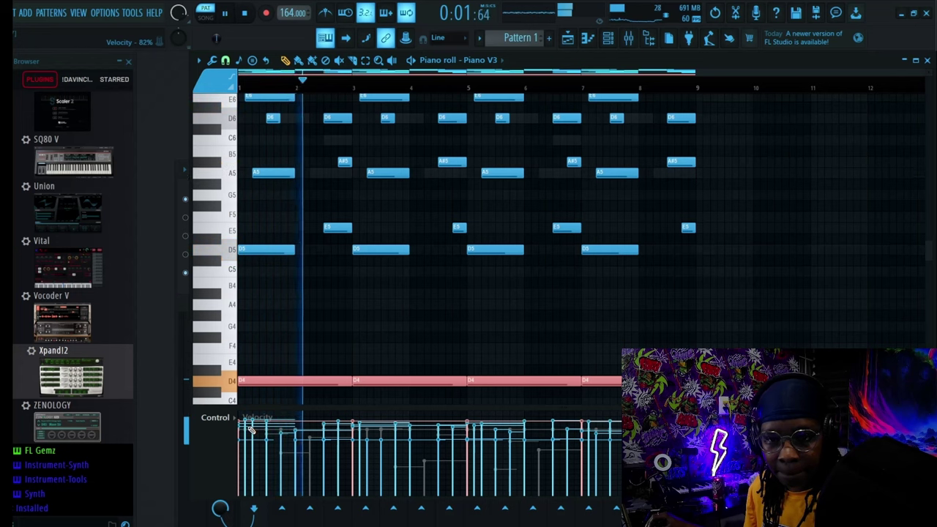
pyautogui.scroll(3, 549, 307)
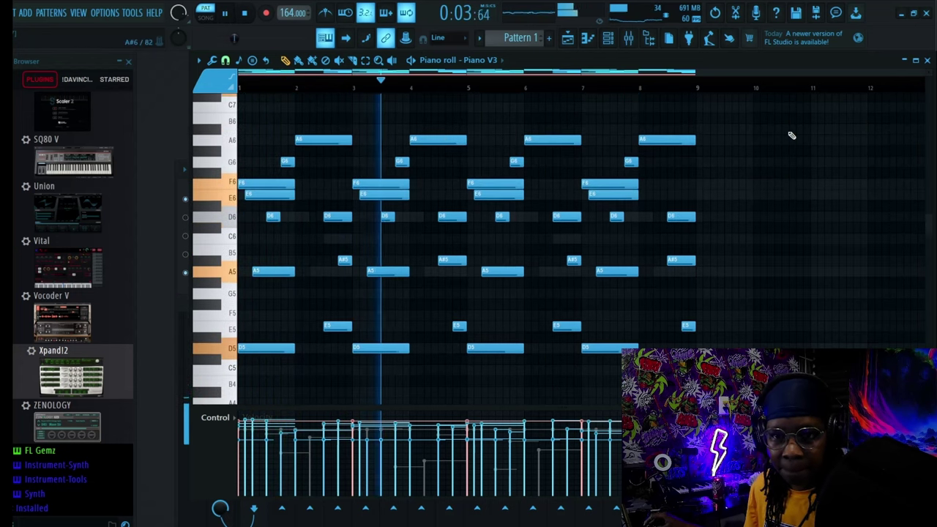
pyautogui.click(926, 61)
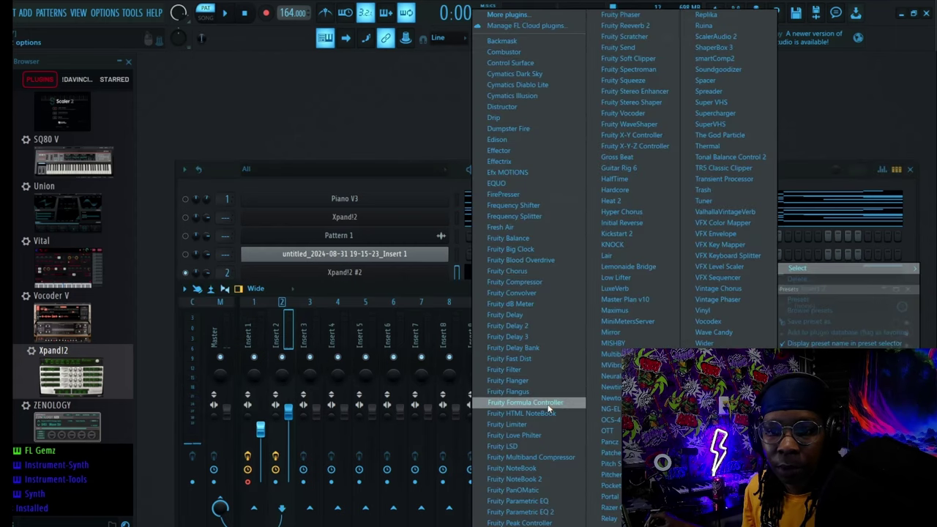
# Step: Add Fruity Compressor to Insert 2, load the Fast Master preset, and set its threshold to -13.3 dB
pyautogui.click(535, 282)
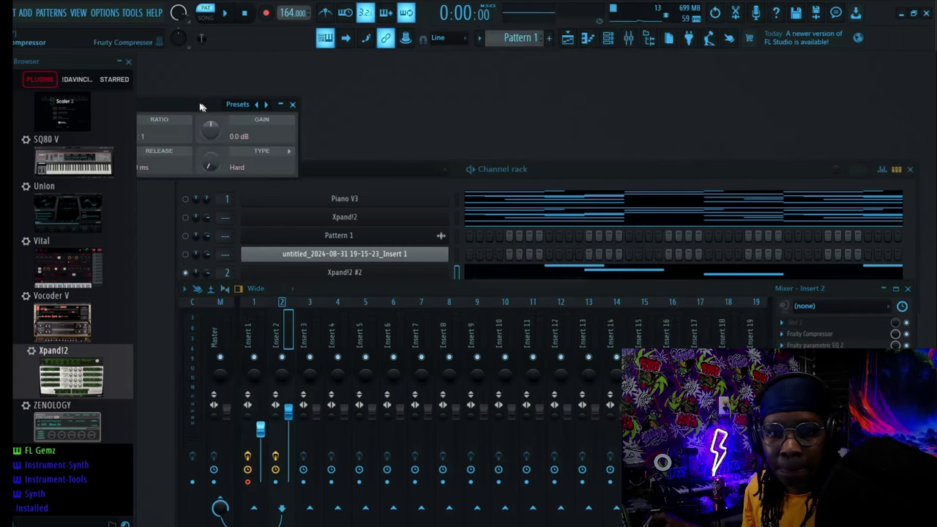
pyautogui.moveTo(505, 105); pyautogui.dragTo(556, 133)
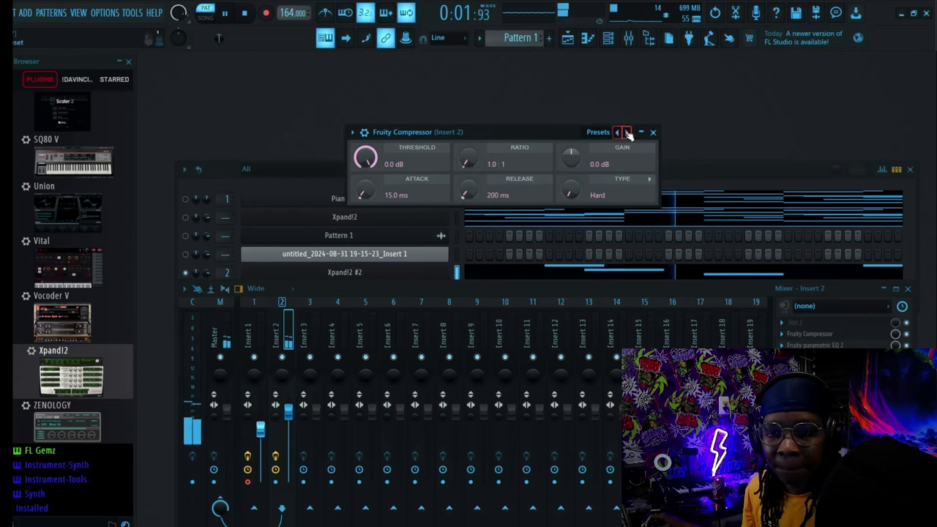
pyautogui.click(627, 132)
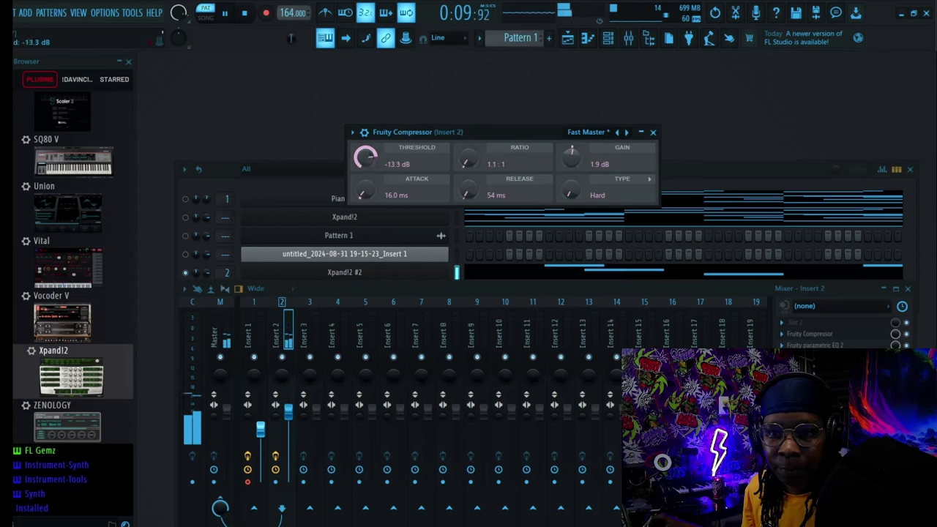
# Step: Unmute Piano V3 and balance the Insert 1 and Insert 2 faders, with Insert 2 panned 20% right
pyautogui.click(185, 199)
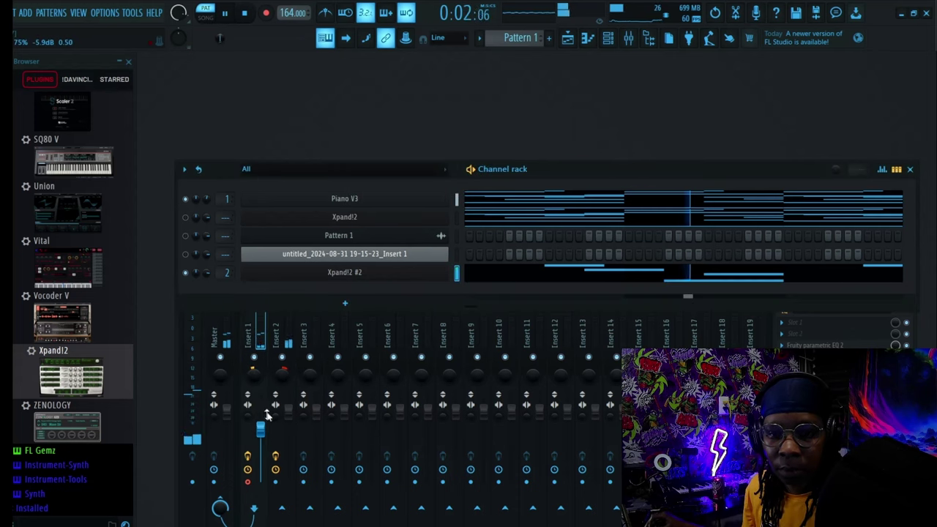
pyautogui.click(288, 423)
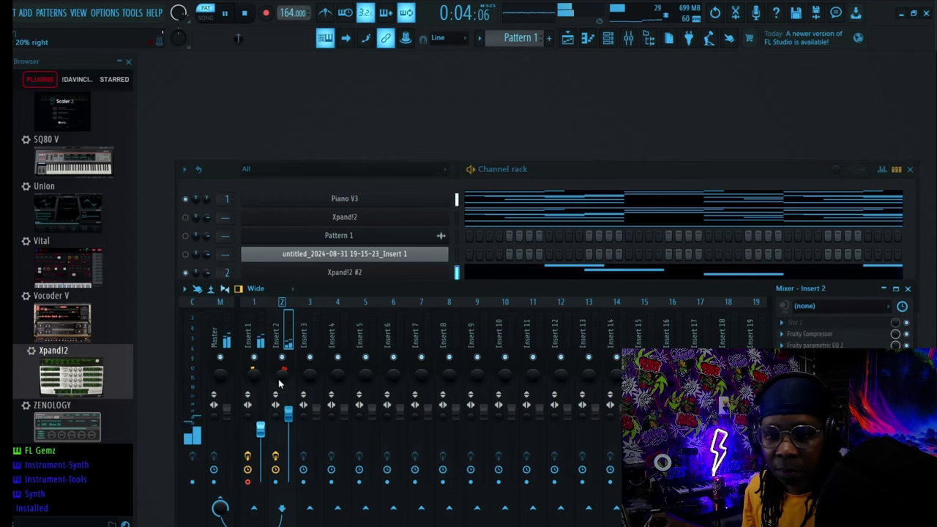
pyautogui.click(245, 322)
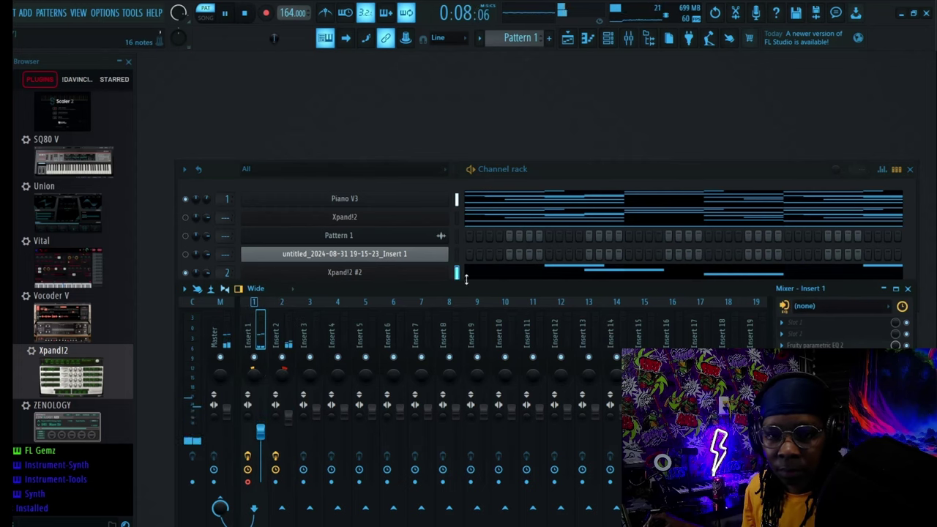
pyautogui.click(293, 337)
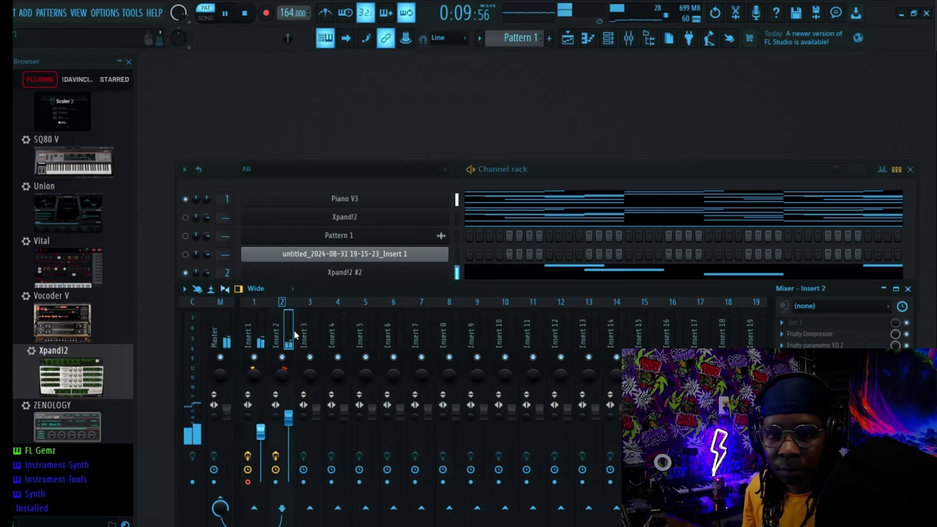
pyautogui.click(256, 329)
# Step: Stop playback and add Fruity Compressor to Insert 1
pyautogui.press('space')
pyautogui.click(815, 337)
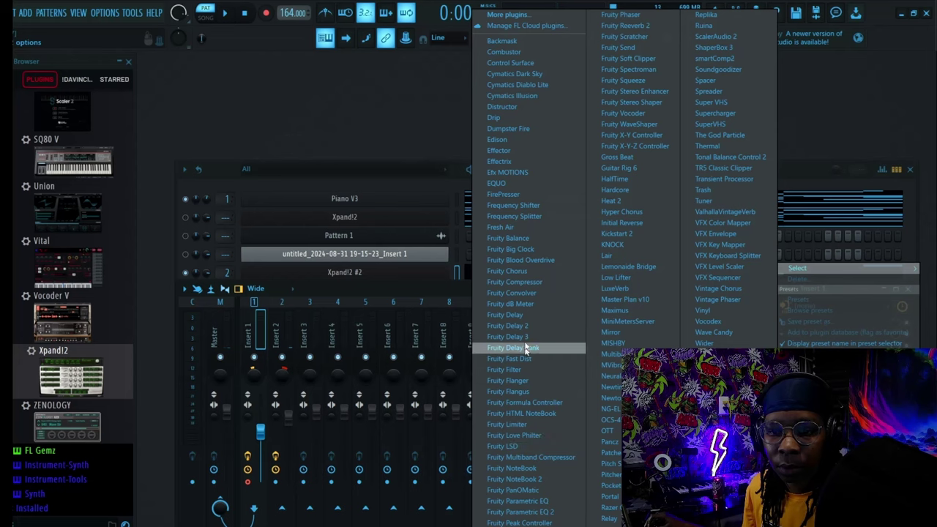
pyautogui.click(521, 282)
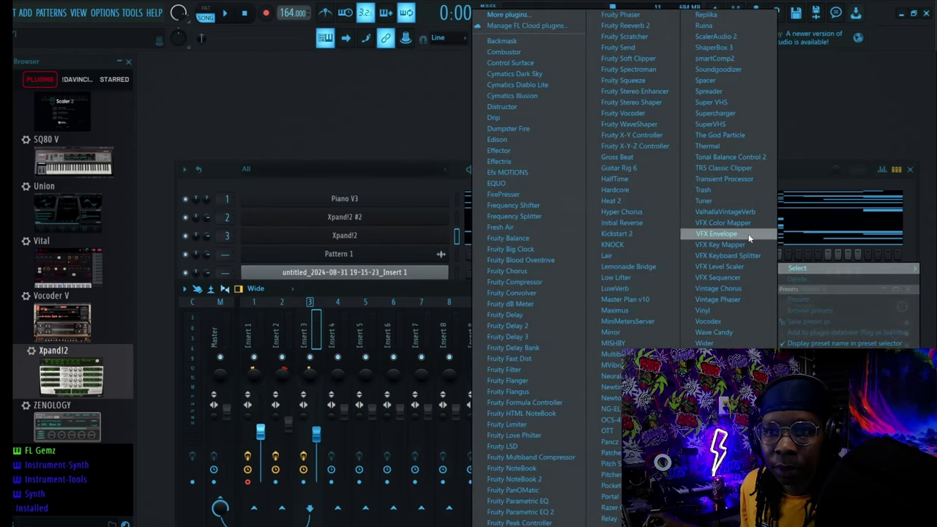
# Step: Add ValhallaVintageVerb to Insert 3 with mix 41.8%, predelay 43.40 ms and decay 2.17 s, and pan the insert 19% right
pyautogui.click(725, 212)
pyautogui.moveTo(452, 140); pyautogui.dragTo(518, 100)
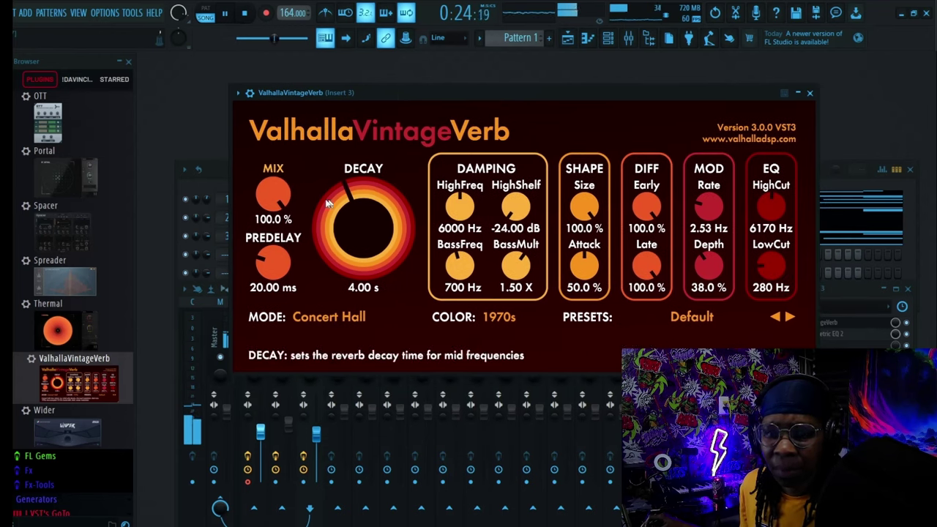
pyautogui.moveTo(273, 194); pyautogui.dragTo(275, 266)
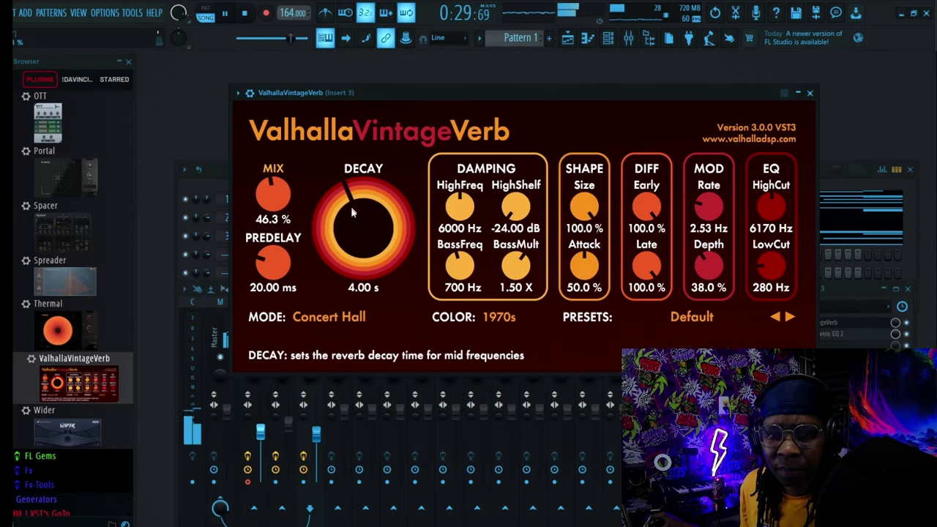
pyautogui.moveTo(350, 207); pyautogui.dragTo(315, 234)
pyautogui.moveTo(273, 265); pyautogui.dragTo(272, 248)
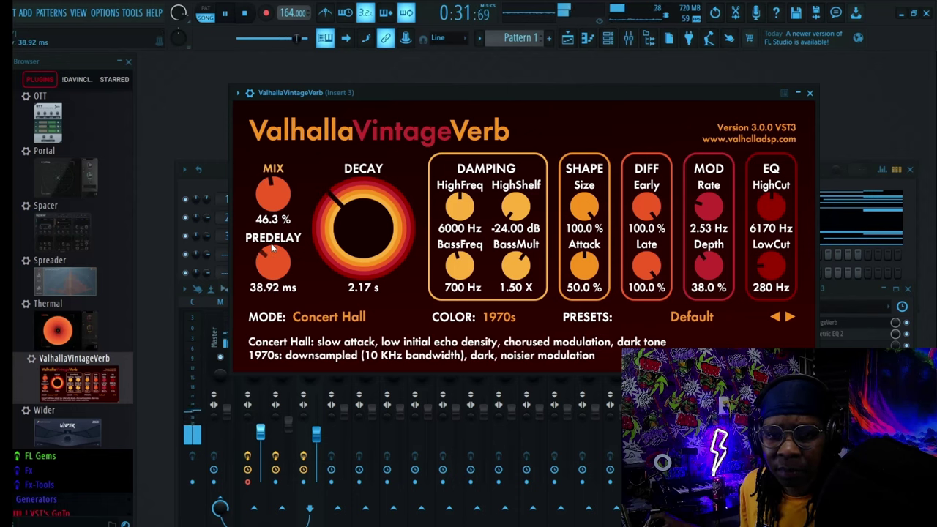
pyautogui.moveTo(267, 198); pyautogui.dragTo(267, 196)
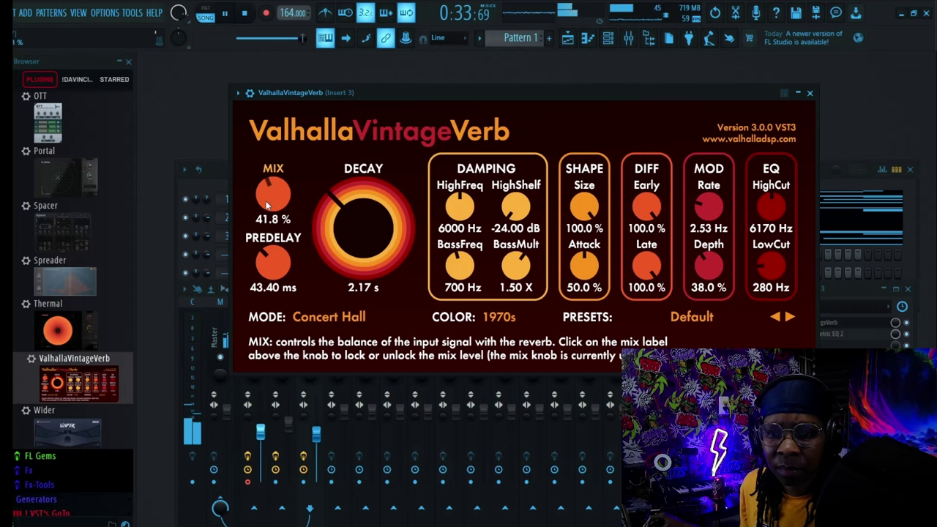
pyautogui.press('space')
pyautogui.click(808, 95)
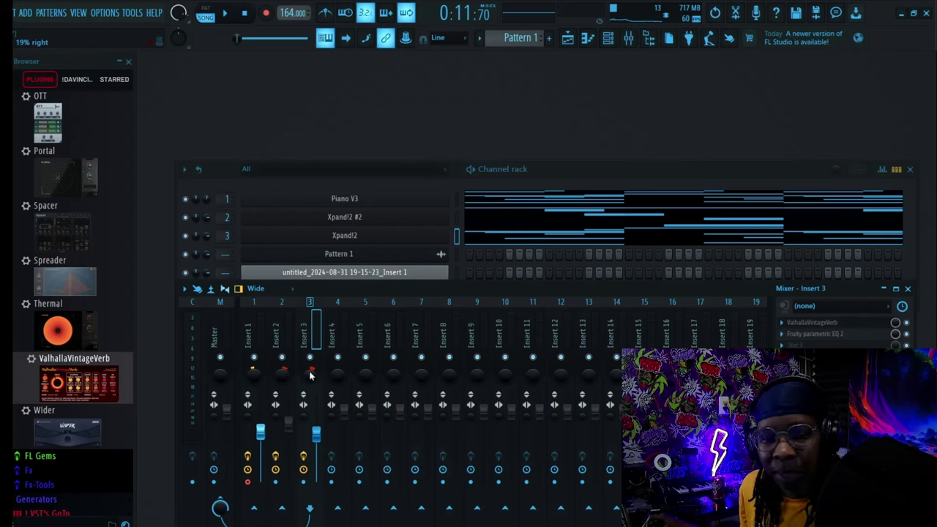
pyautogui.click(781, 333)
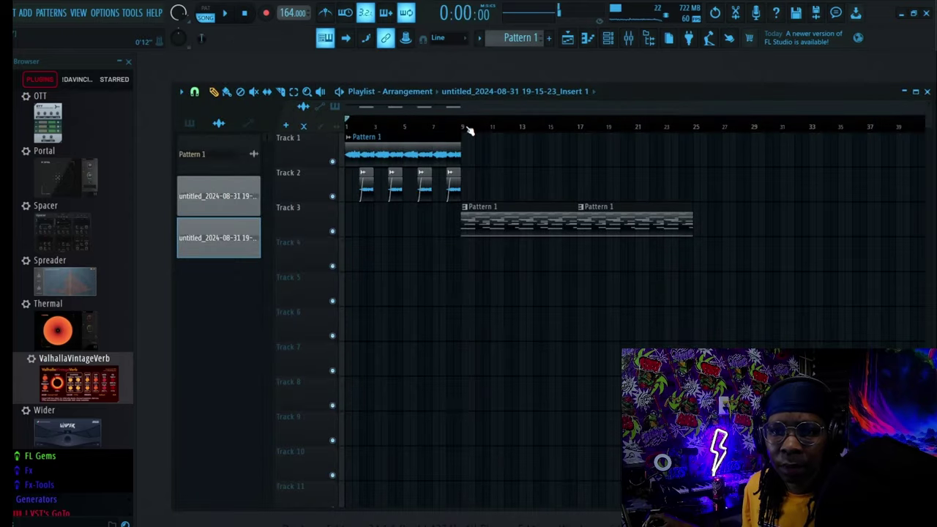
# Step: Select the playlist range from bar 9 to bar 25 covering both Pattern 1 clips, and switch to the mixer
pyautogui.click(464, 129)
pyautogui.moveTo(463, 130); pyautogui.dragTo(692, 139)
pyautogui.press('F5')
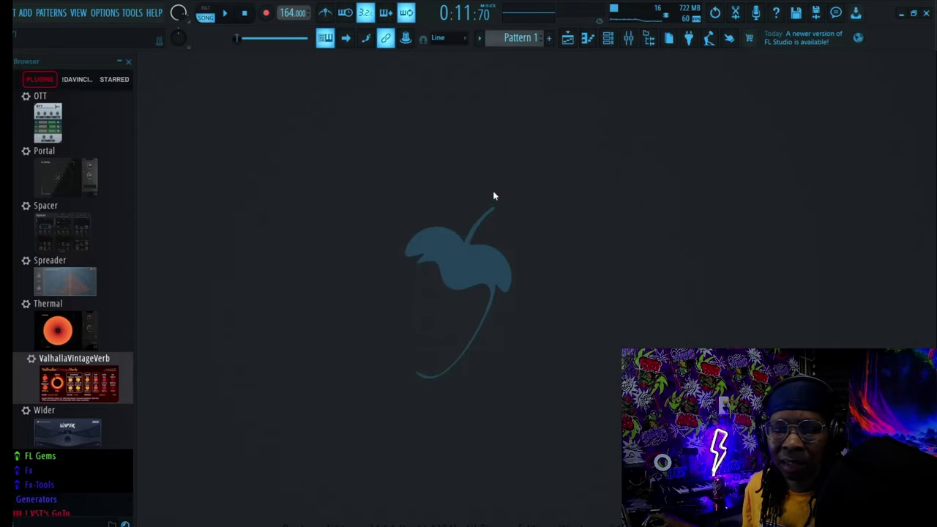
pyautogui.click(629, 38)
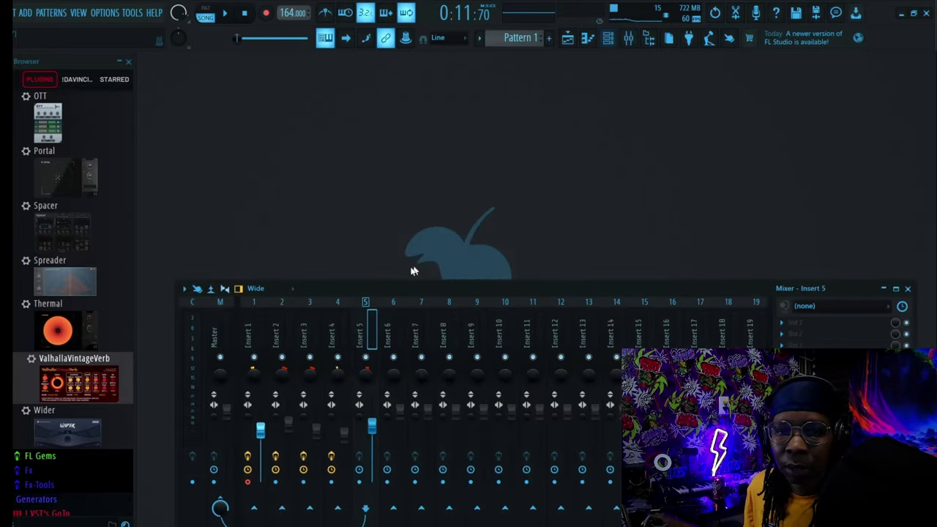
# Step: Show all channels in the channel rack with Pattern 2 active, and open the DaVinci drum kit in a wider browser
pyautogui.click(607, 38)
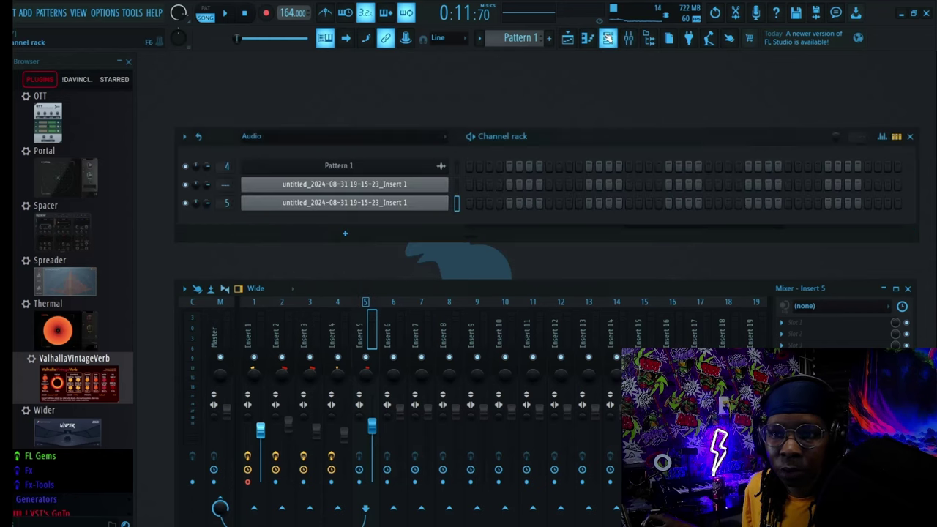
pyautogui.click(412, 139)
pyautogui.click(385, 148)
pyautogui.click(77, 79)
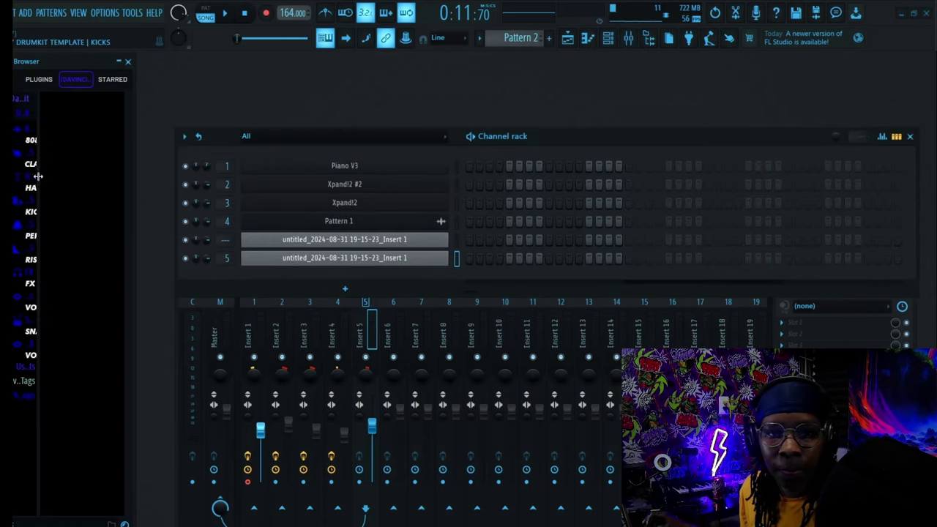
pyautogui.moveTo(137, 69); pyautogui.dragTo(175, 70)
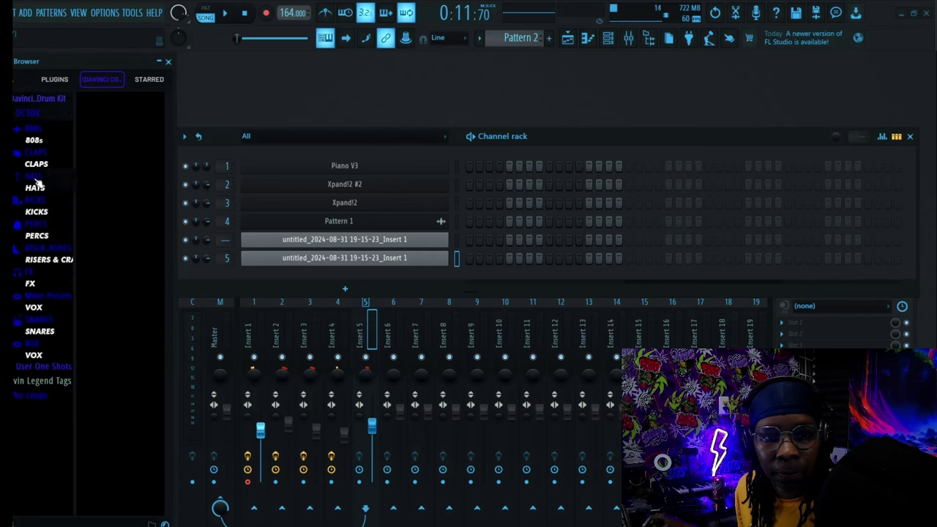
# Step: Load the closed hat Hi Hat_[ X ] as a new channel and place Pattern 2 on Track 4 at bar 9
pyautogui.click(35, 187)
pyautogui.click(57, 214)
pyautogui.moveTo(110, 496); pyautogui.dragTo(303, 274)
pyautogui.moveTo(219, 177); pyautogui.dragTo(461, 252)
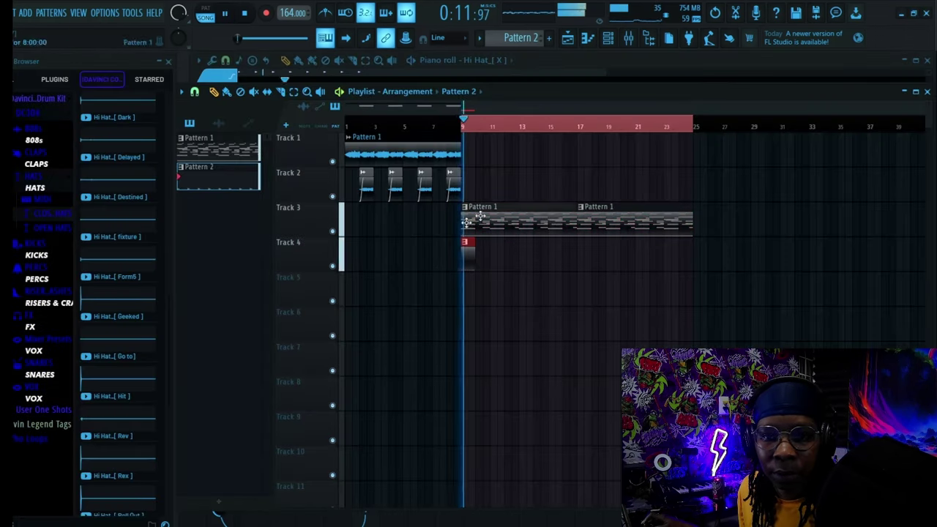
# Step: Program the hi-hat's bar 1 with a three-note A#4 roll near the start and a rising A4, A#4, B4 roll mid-bar
pyautogui.click(567, 42)
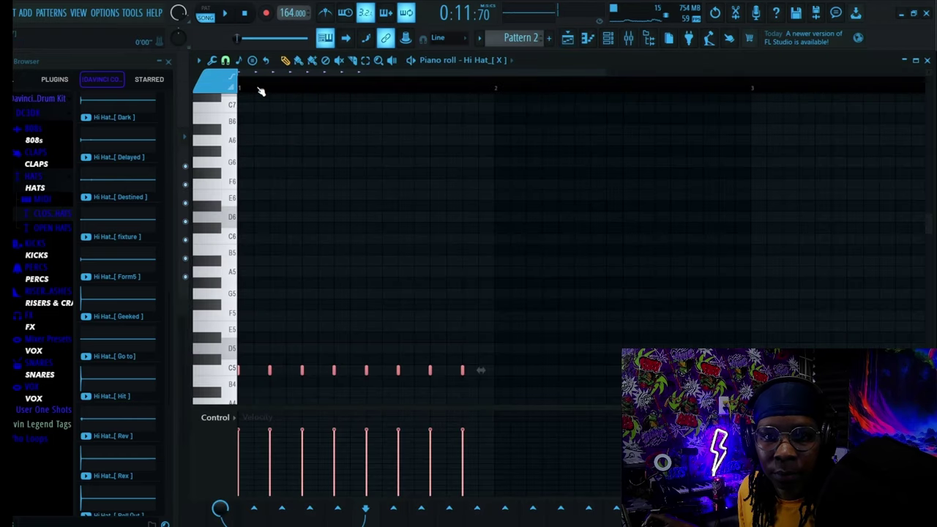
pyautogui.scroll(3, 269, 72)
pyautogui.moveTo(269, 72); pyautogui.dragTo(259, 73)
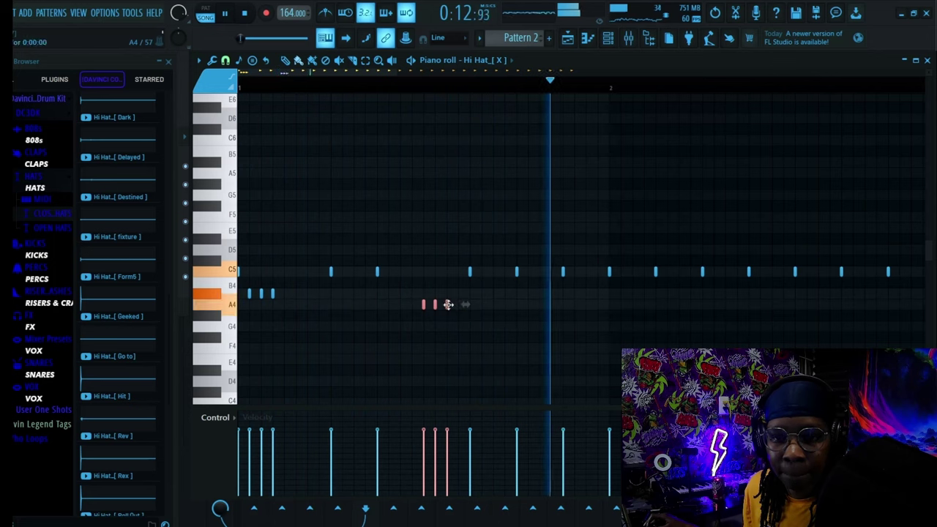
pyautogui.press('space')
pyautogui.rightClick(446, 303)
pyautogui.rightClick(435, 303)
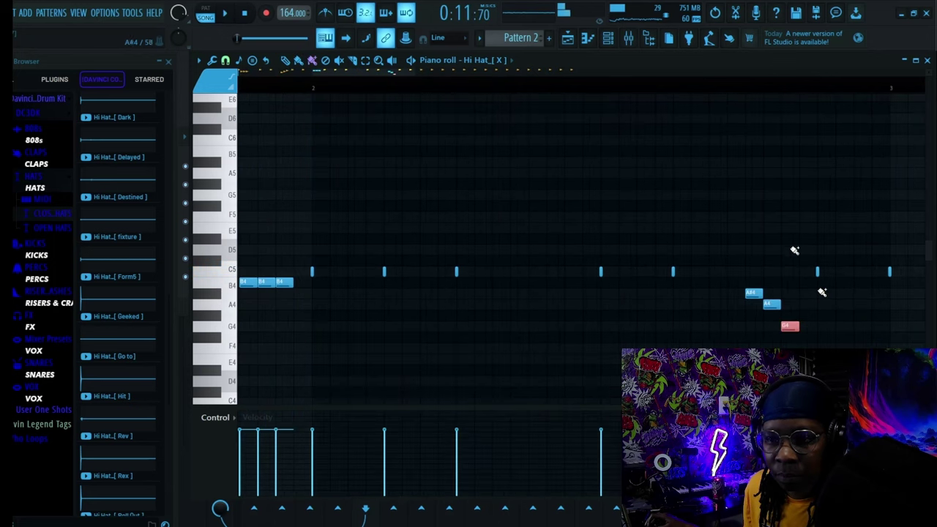
# Step: Play back the hi-hats, fill the remaining bars with further pitched rolls, and return to the channel rack
pyautogui.press('space')
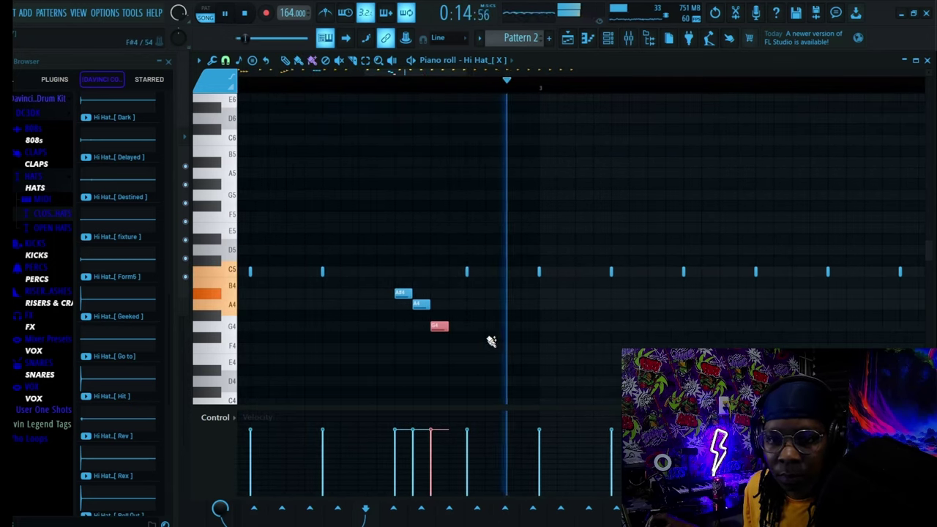
pyautogui.press('space')
pyautogui.scroll(-6, 539, 89)
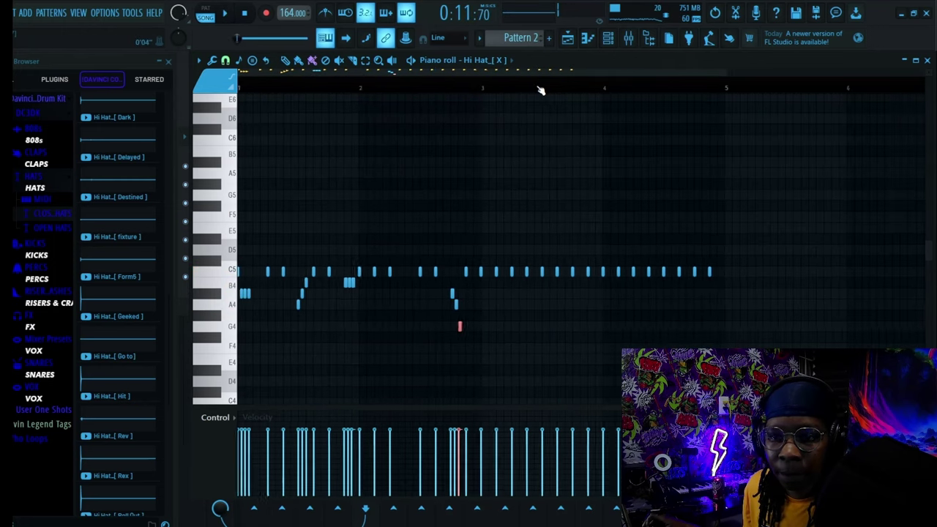
pyautogui.press('space')
pyautogui.press('Tab')
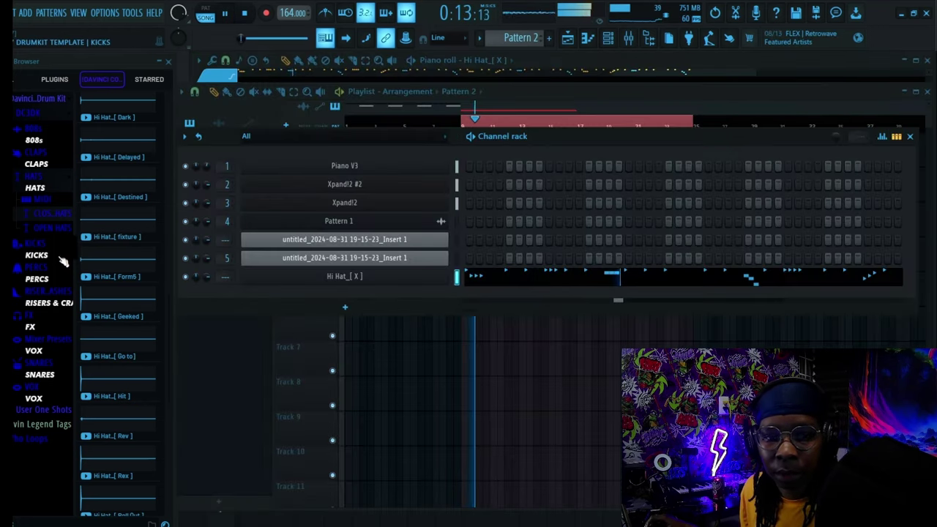
# Step: Audition the Choppa snare, load it as a new channel, and place a C5 hit on beat 3 of bar 1
pyautogui.click(39, 374)
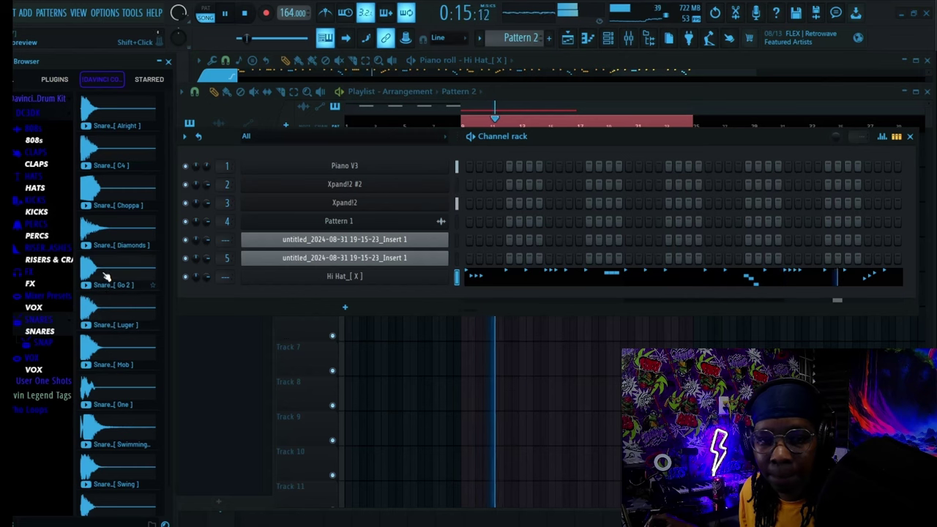
pyautogui.click(99, 188)
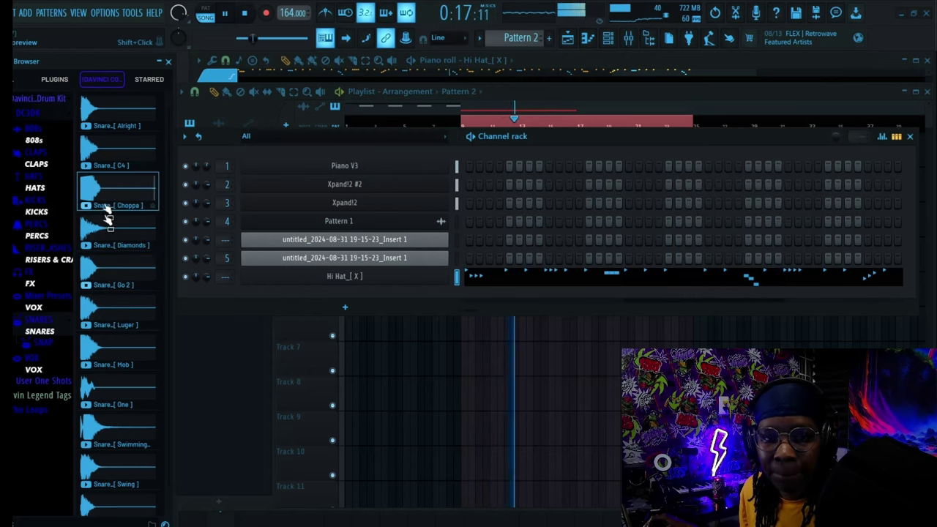
pyautogui.click(101, 190)
pyautogui.moveTo(94, 188); pyautogui.dragTo(287, 299)
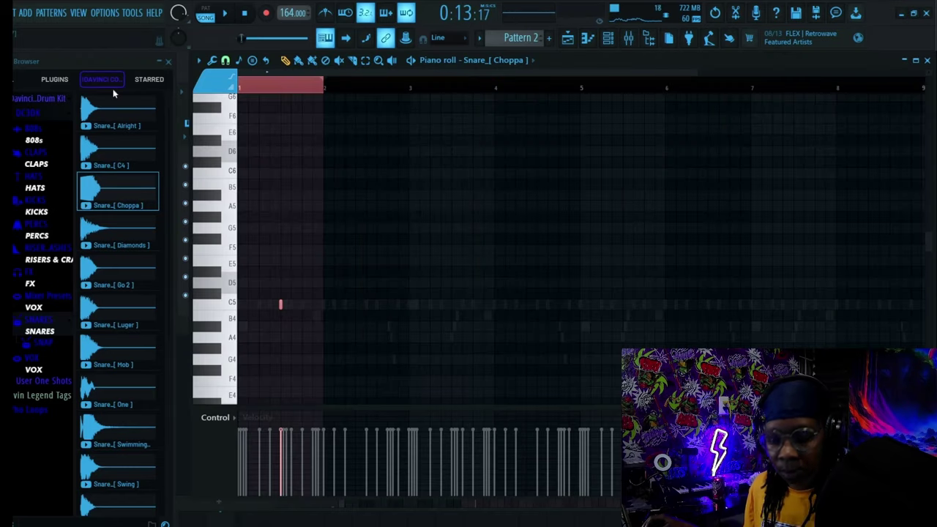
# Step: Repeat the one-bar Choppa snare hit through bar 8, play it back, and close the piano roll
pyautogui.hotkey('ctrl', 'b')
pyautogui.hotkey('ctrl', 'b')
pyautogui.hotkey('ctrl', 'b')
pyautogui.hotkey('ctrl', 'b')
pyautogui.hotkey('ctrl', 'b')
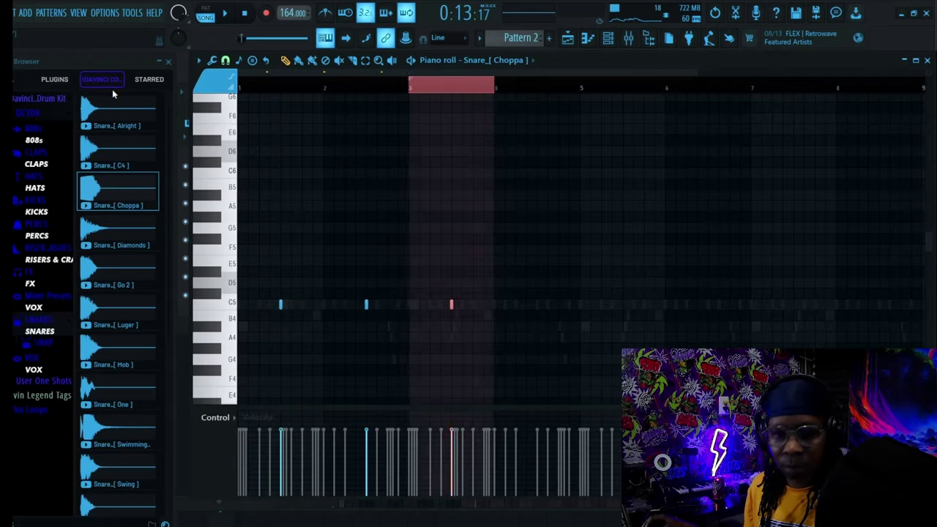
pyautogui.hotkey('ctrl', 'b')
pyautogui.hotkey('ctrl', 'b')
pyautogui.click(324, 84)
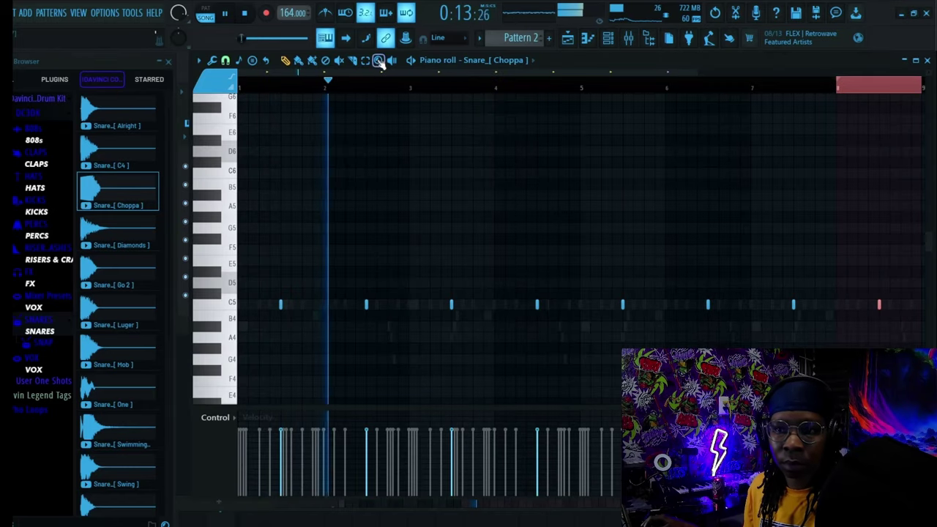
pyautogui.click(245, 14)
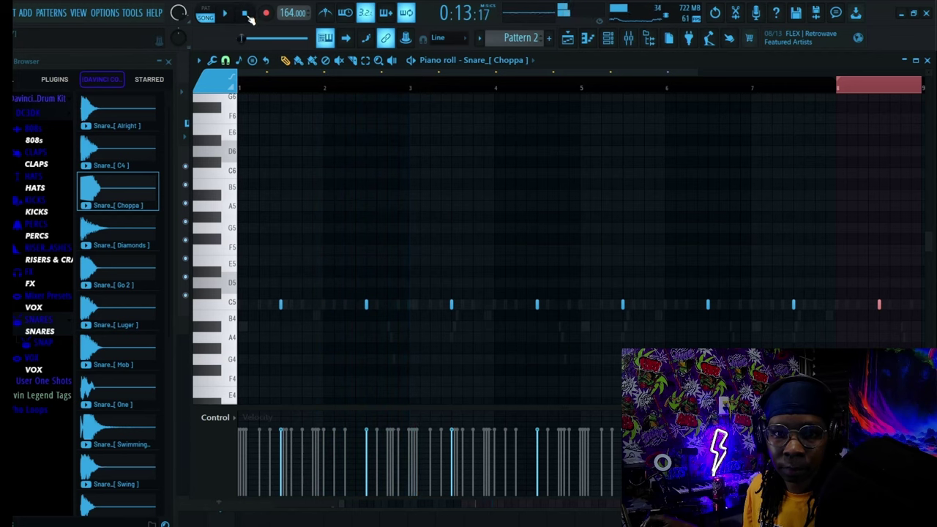
pyautogui.click(245, 14)
pyautogui.press('space')
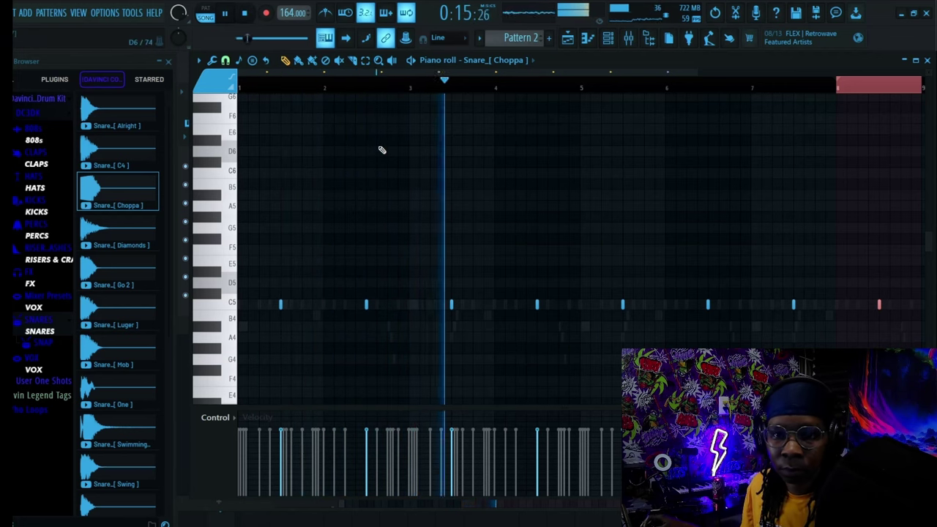
pyautogui.click(926, 60)
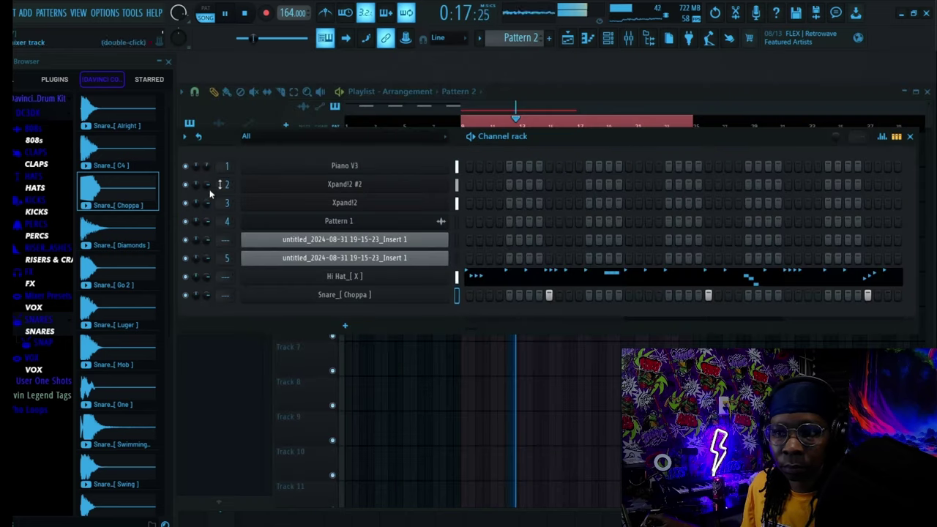
# Step: Load Snare_[ One ] as a new channel and place pairs of A#4 hits around the starts of bars 2 and 4
pyautogui.press('space')
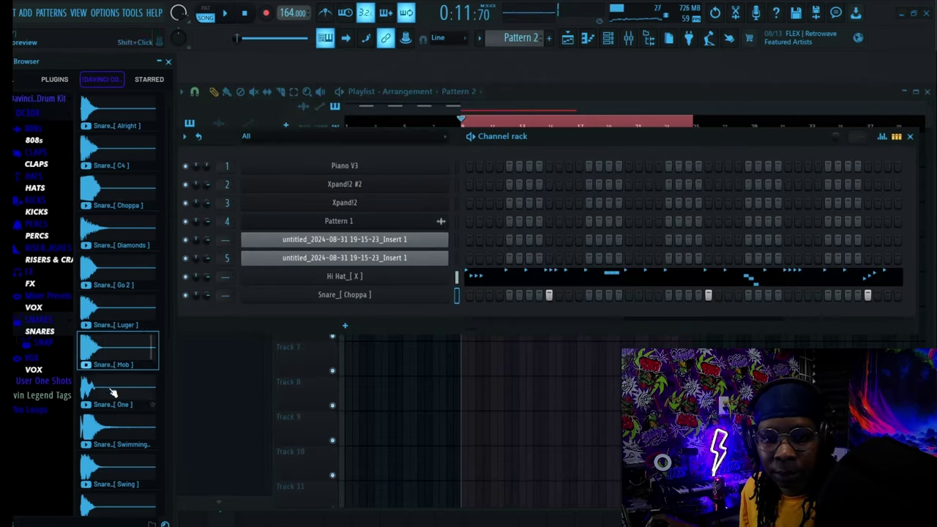
pyautogui.moveTo(110, 392); pyautogui.dragTo(398, 325)
pyautogui.rightClick(443, 313)
pyautogui.click(480, 312)
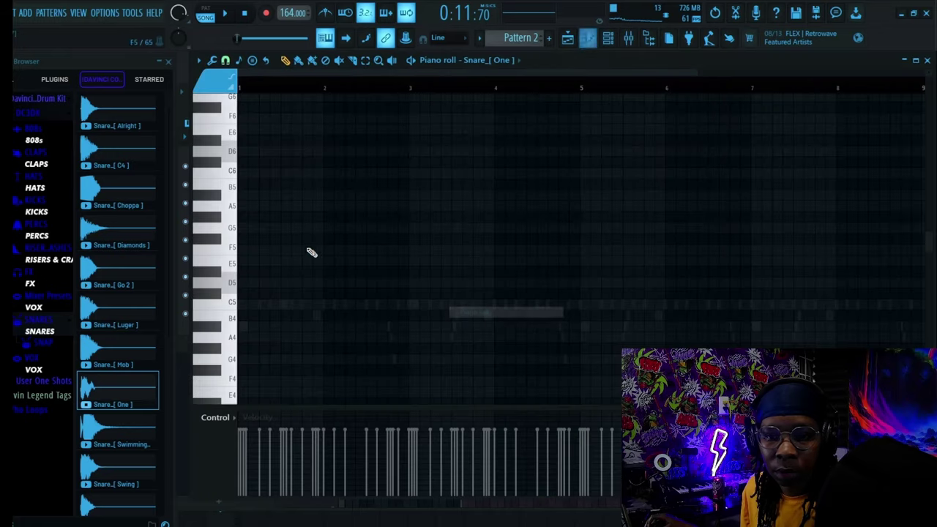
pyautogui.press('space')
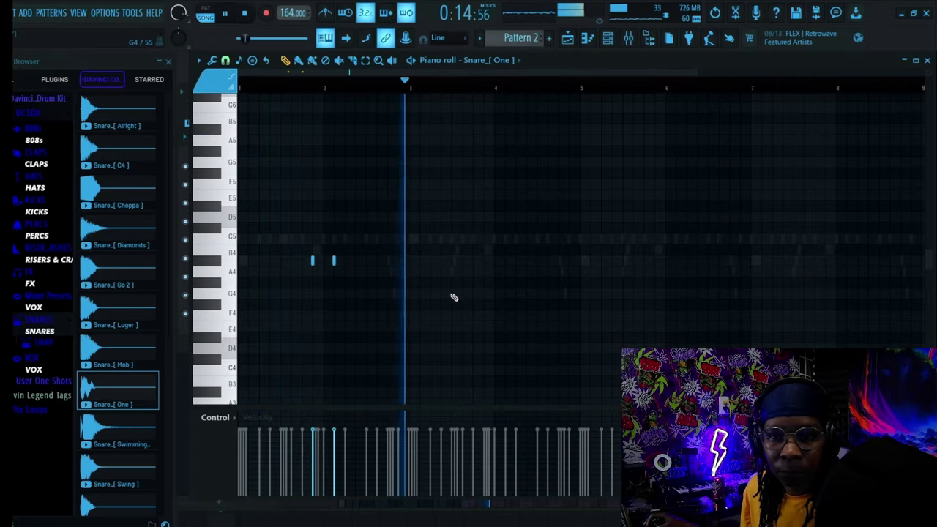
pyautogui.press('space')
pyautogui.press('space')
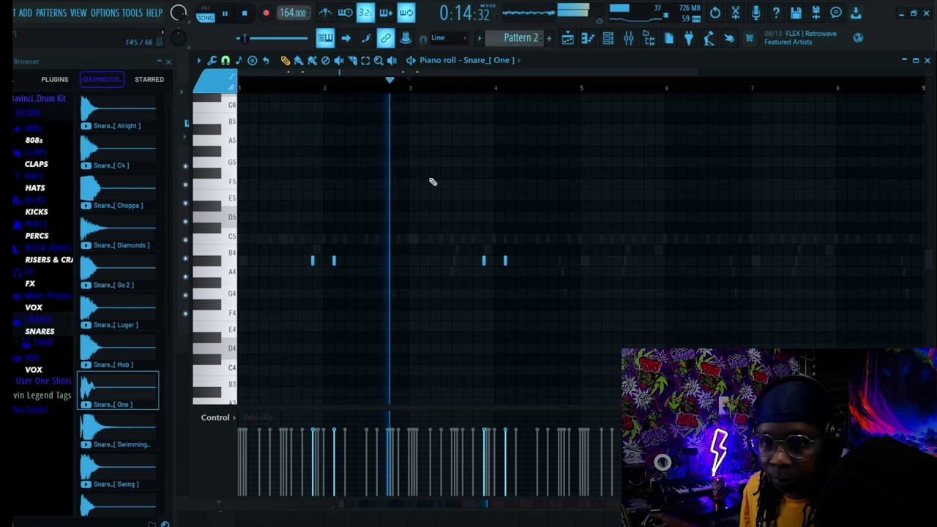
# Step: Add a falling G#4, G4, F4 fill to the One snare at the end of bar 4 and play it back
pyautogui.click(548, 282)
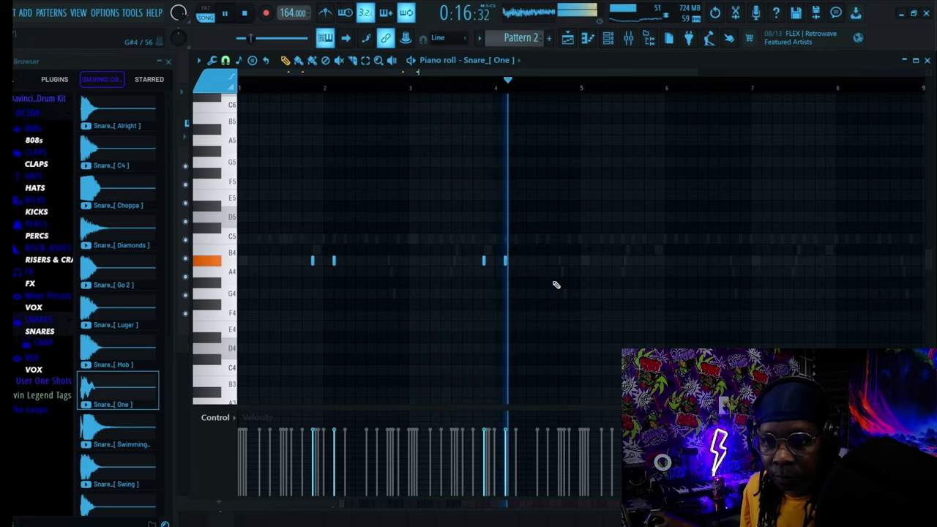
pyautogui.press('space')
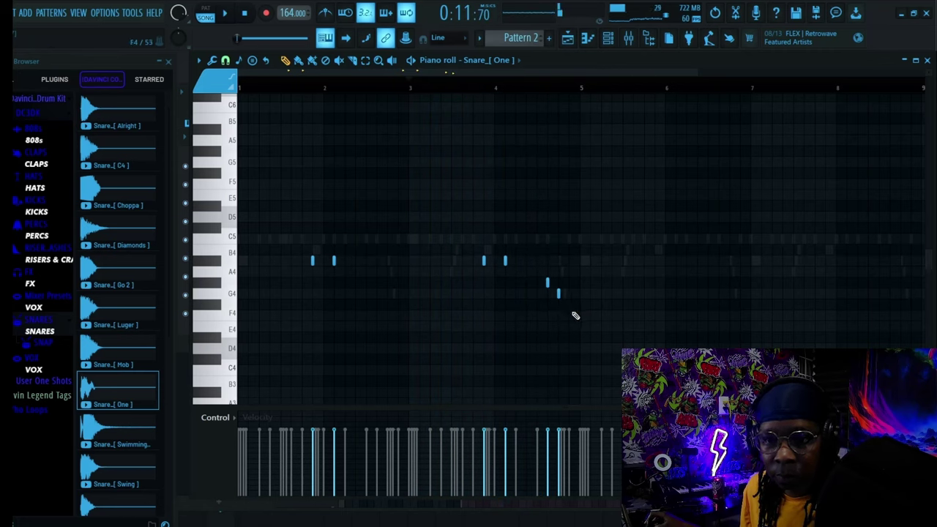
pyautogui.press('space')
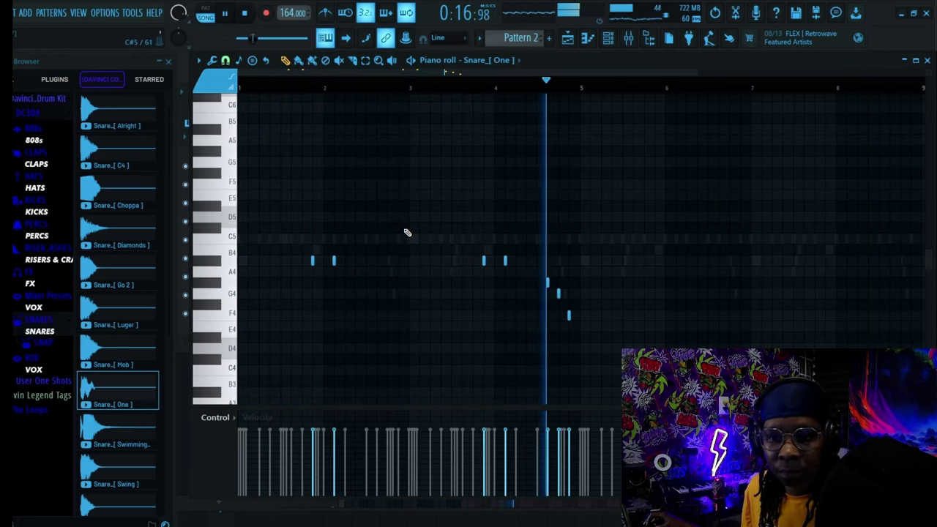
pyautogui.press('space')
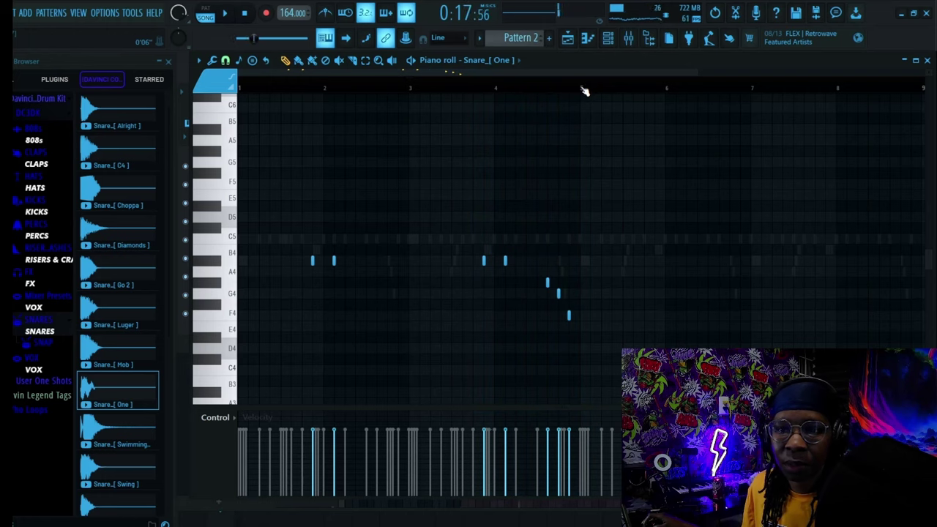
# Step: Duplicate the One snare's first four bars into bars 5 to 8 and close the piano roll
pyautogui.moveTo(582, 89); pyautogui.dragTo(100, 157)
pyautogui.hotkey('ctrl', 'b')
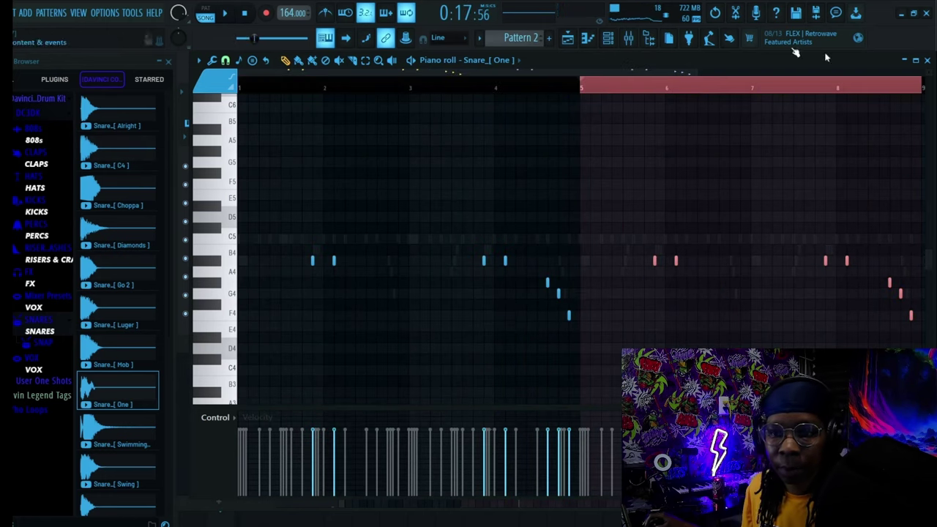
pyautogui.click(926, 61)
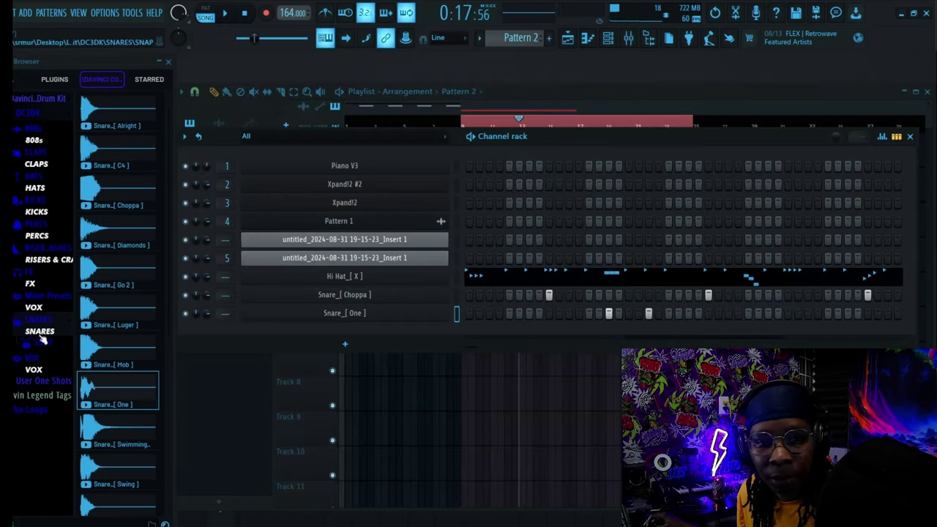
# Step: Load the open hat OH_[ Blood ] as a new channel and place a C5 hit on beat 2 of bar 1
pyautogui.click(45, 189)
pyautogui.click(51, 227)
pyautogui.moveTo(116, 150); pyautogui.dragTo(281, 333)
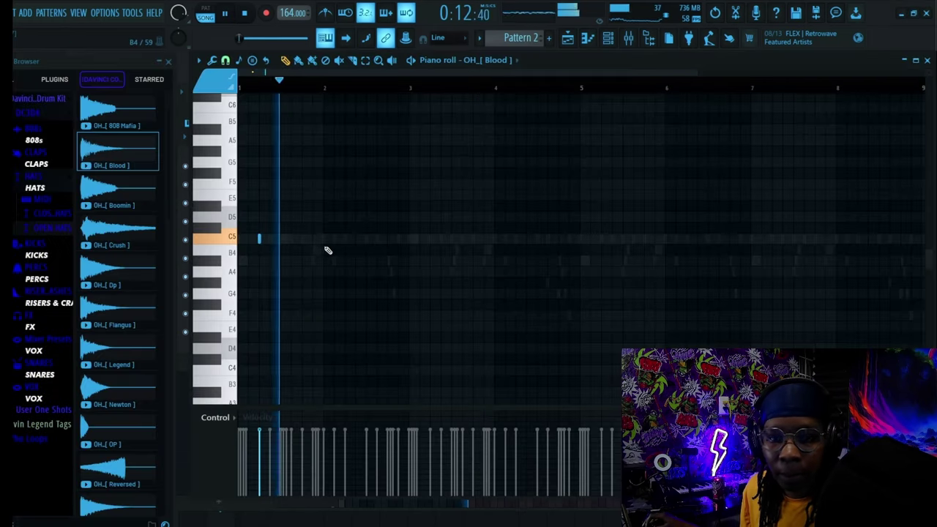
# Step: Add C5 open-hat hits on beat 2 of bar 3 and beat 4 of bar 4, and duplicate bars 1 to 4 into bars 5 to 8
pyautogui.click(430, 239)
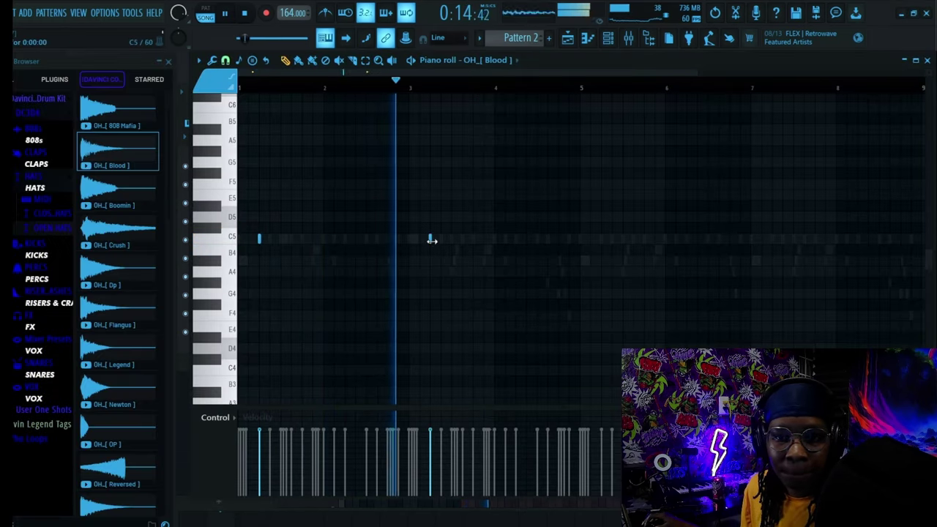
pyautogui.click(560, 239)
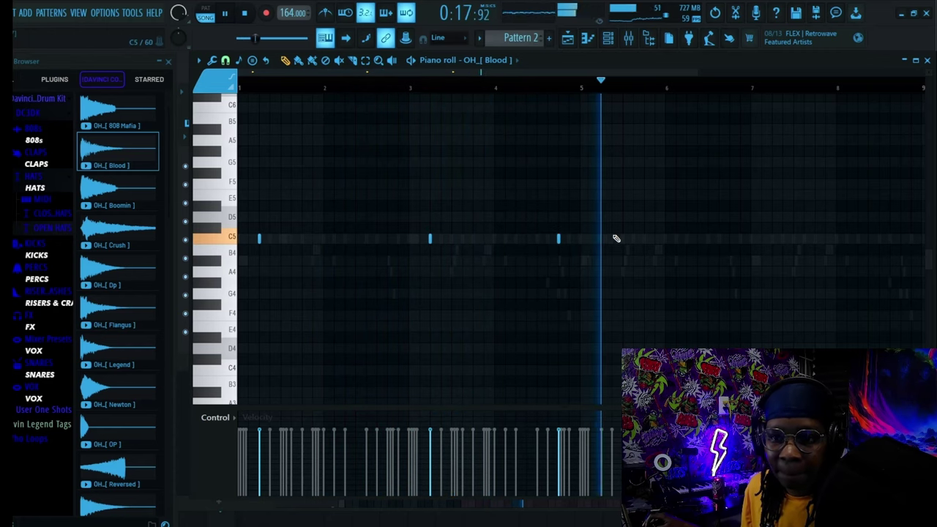
pyautogui.click(600, 239)
pyautogui.press('space')
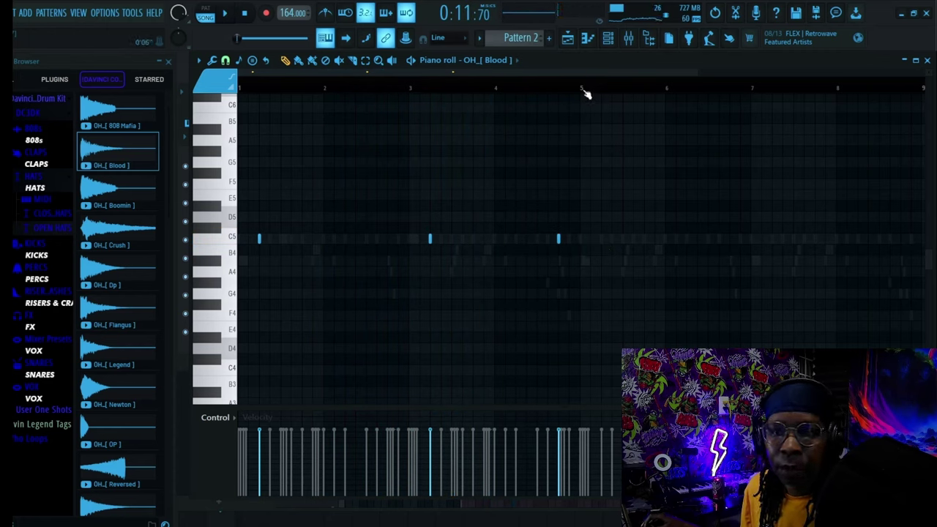
pyautogui.moveTo(584, 92); pyautogui.dragTo(258, 110)
pyautogui.hotkey('ctrl', 'b')
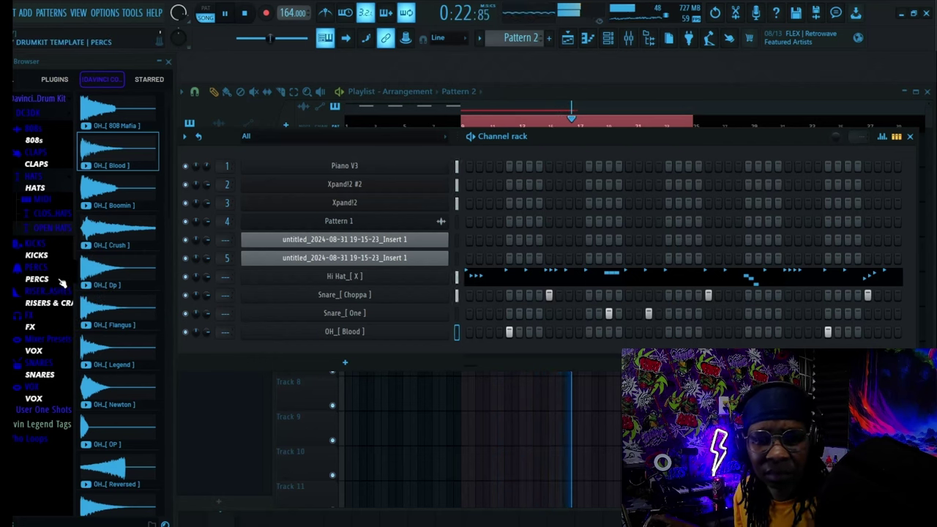
# Step: Audition the drum kit's FX samples over the beat and load FX_[ Arise Riser ] as a new channel
pyautogui.press('space')
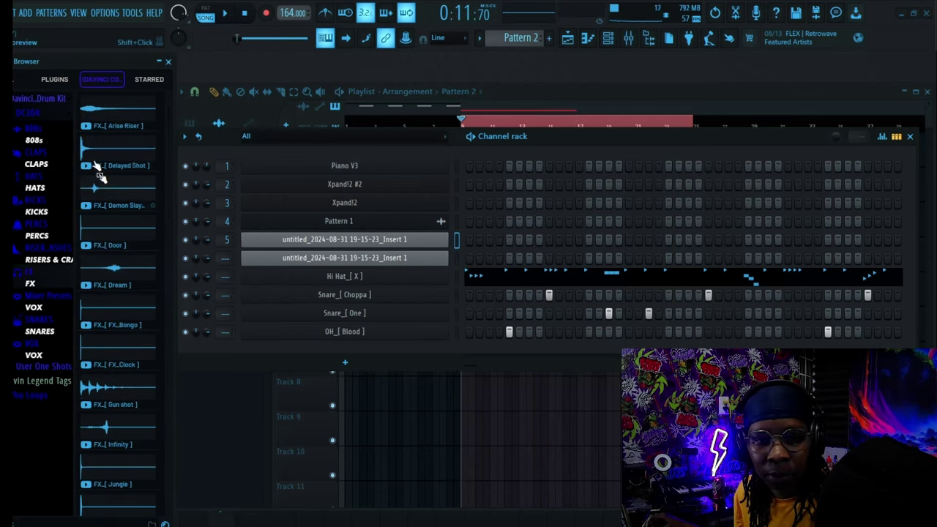
pyautogui.press('space')
pyautogui.click(91, 151)
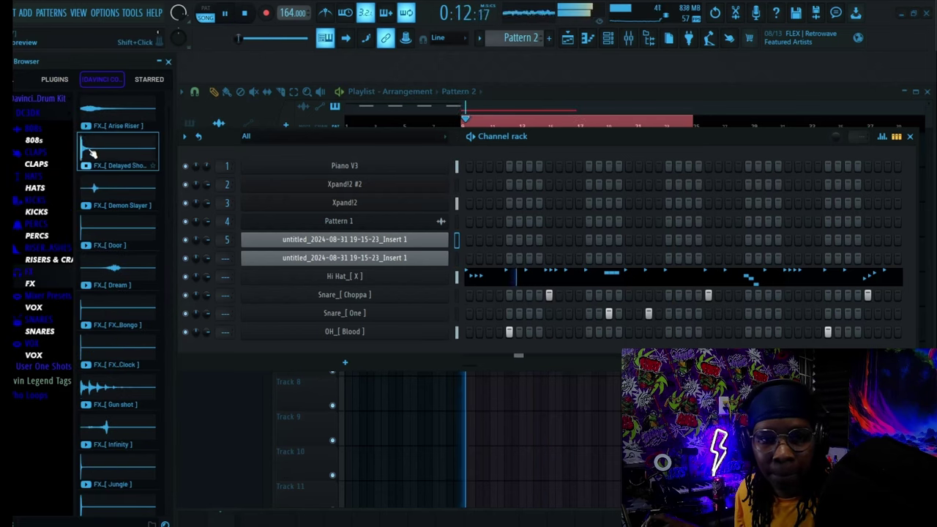
pyautogui.click(120, 114)
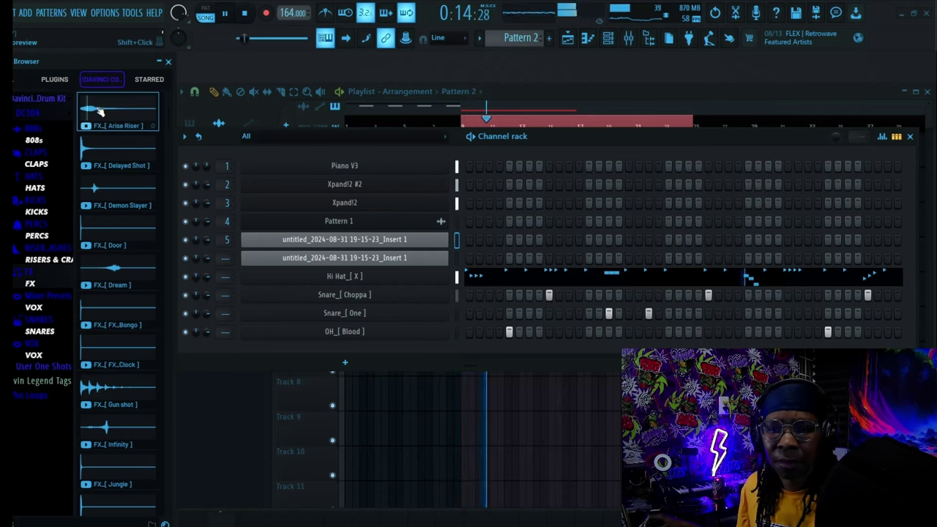
pyautogui.press('space')
pyautogui.moveTo(100, 112); pyautogui.dragTo(315, 350)
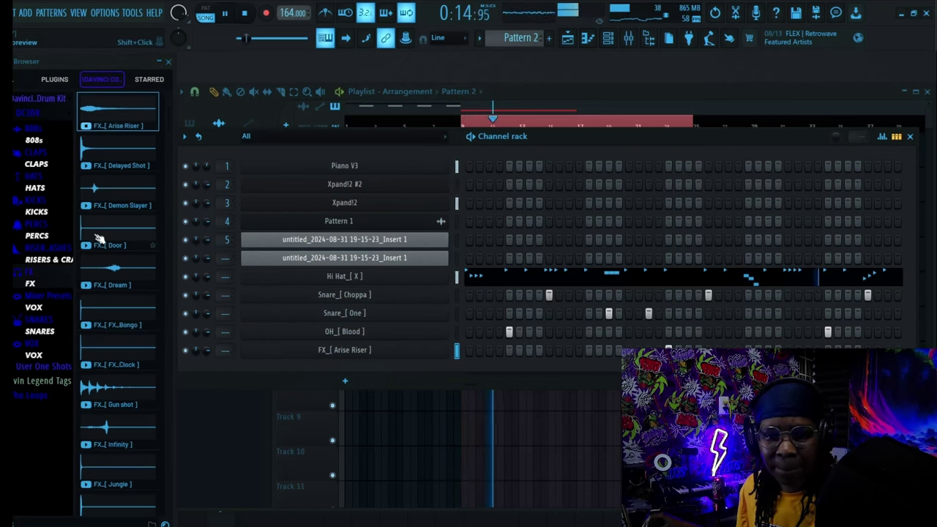
# Step: Audition FX_[ Delayed Shot ] over the beat and load it as a new channel
pyautogui.click(102, 154)
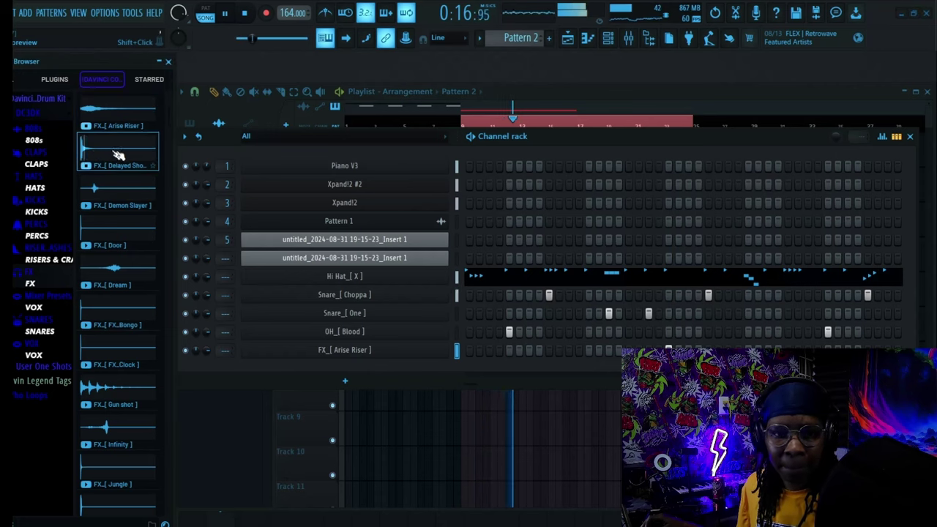
pyautogui.press('space')
pyautogui.moveTo(91, 152); pyautogui.dragTo(308, 369)
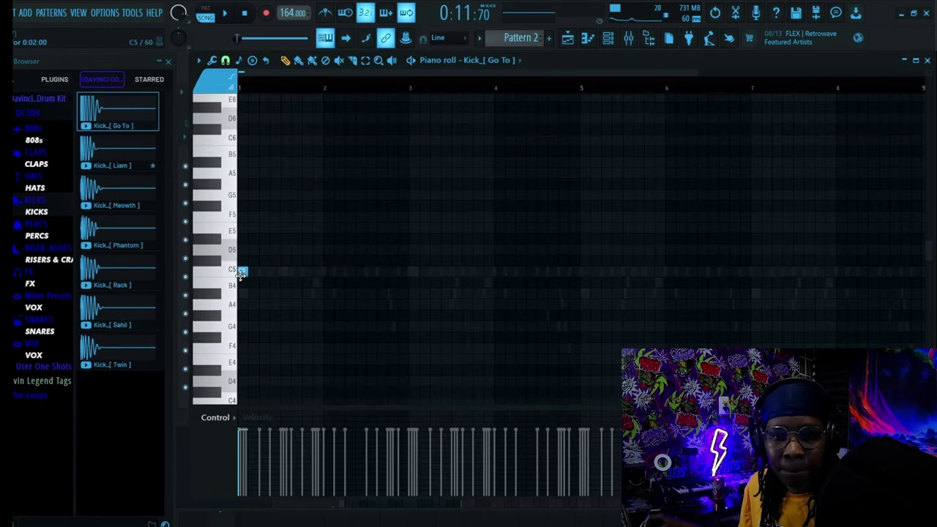
# Step: Place C5 hits for Kick_[ Go To ] across bars 1 to 4, ending bar 2 with a quick run, while the beat plays
pyautogui.press('space')
pyautogui.click(274, 272)
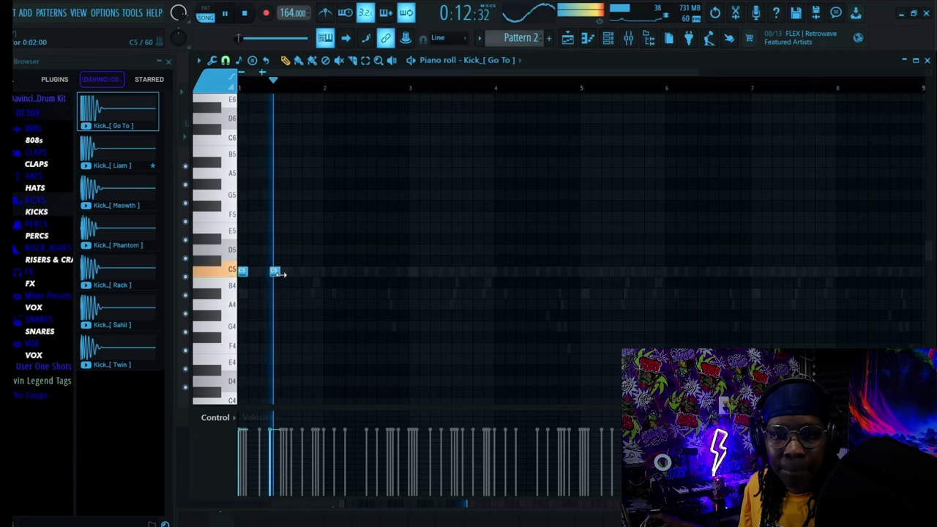
pyautogui.click(350, 271)
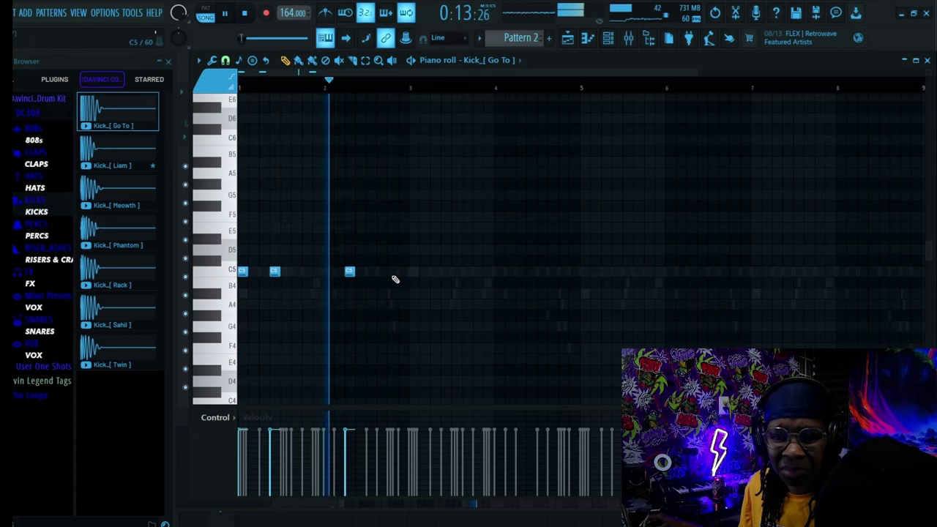
pyautogui.click(392, 271)
pyautogui.click(405, 273)
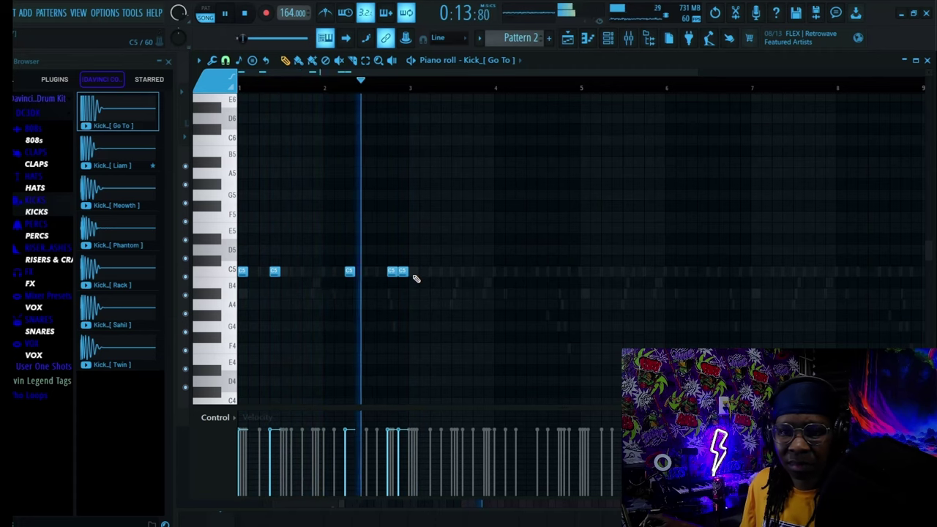
pyautogui.click(415, 273)
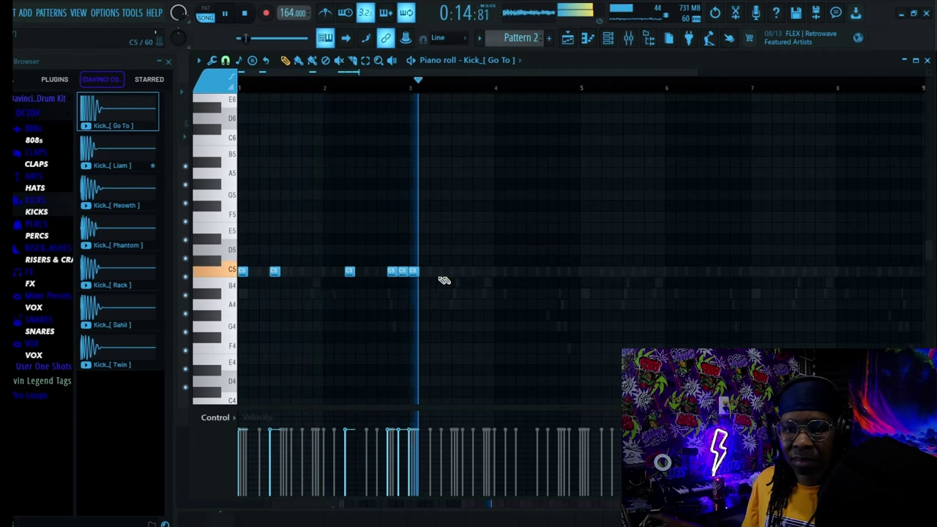
pyautogui.click(499, 271)
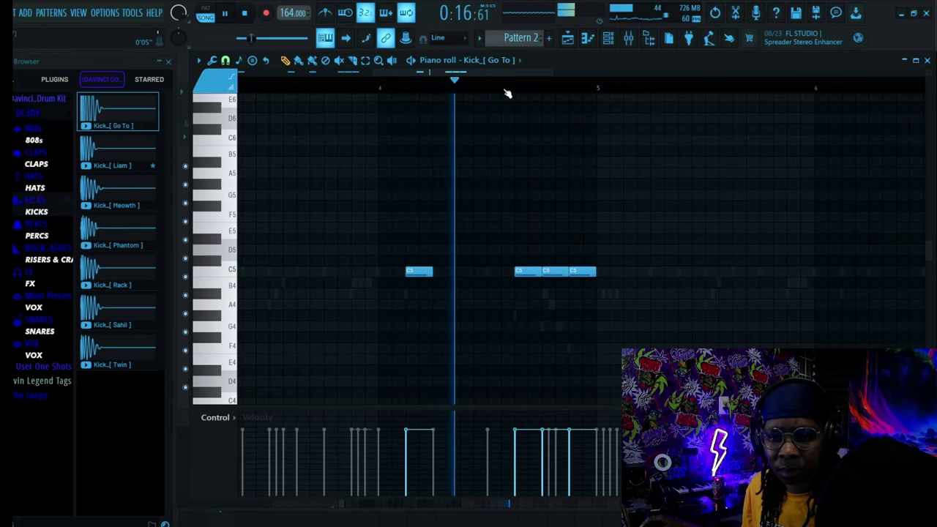
# Step: Duplicate the kick's first four bars into bars 5 to 8 and close the piano roll
pyautogui.scroll(-4, 507, 91)
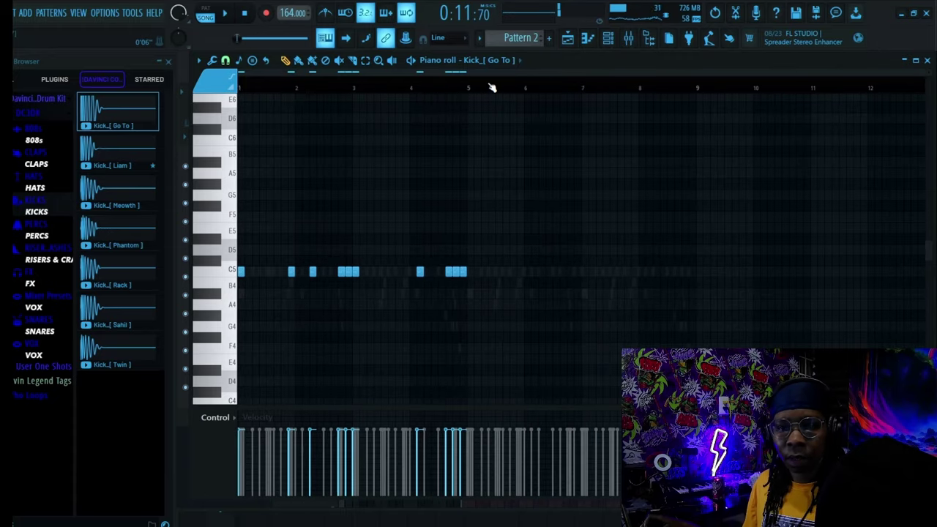
pyautogui.hotkey('ctrl', 'b')
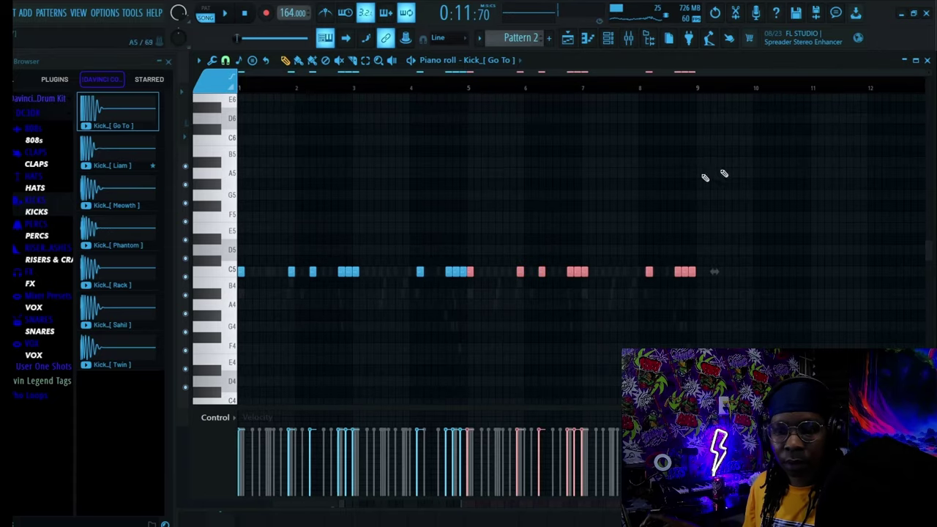
pyautogui.click(926, 60)
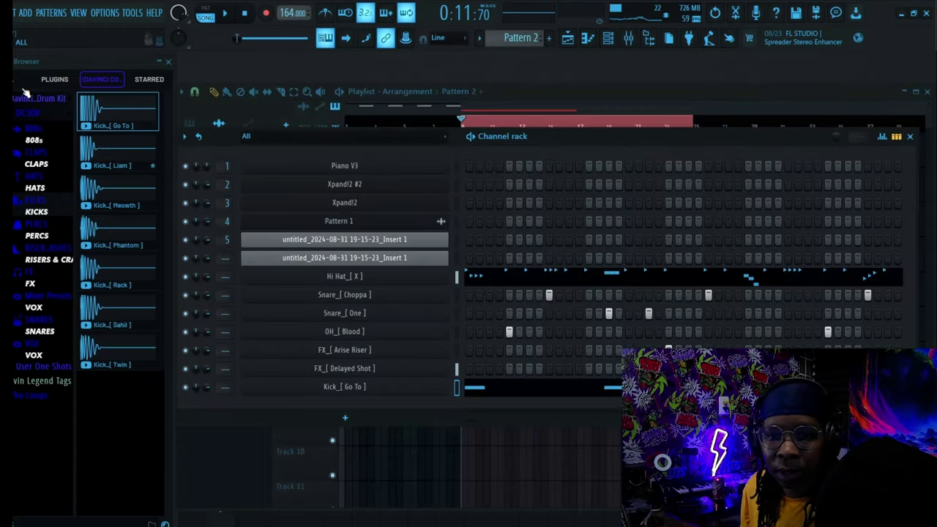
# Step: Load 808_[ Spinz ] as a new channel and place D5 notes at the start and end of bar 1 and on beat 2 of bar 2
pyautogui.click(35, 139)
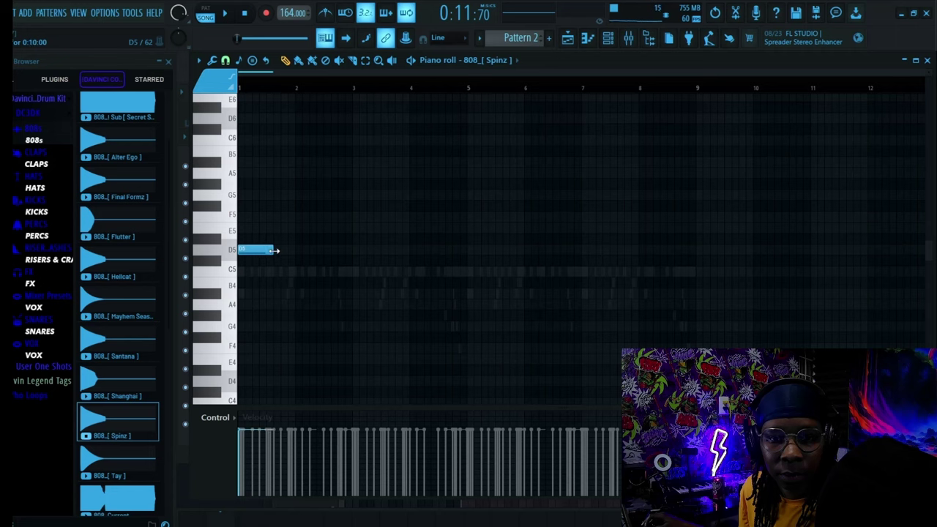
pyautogui.press('space')
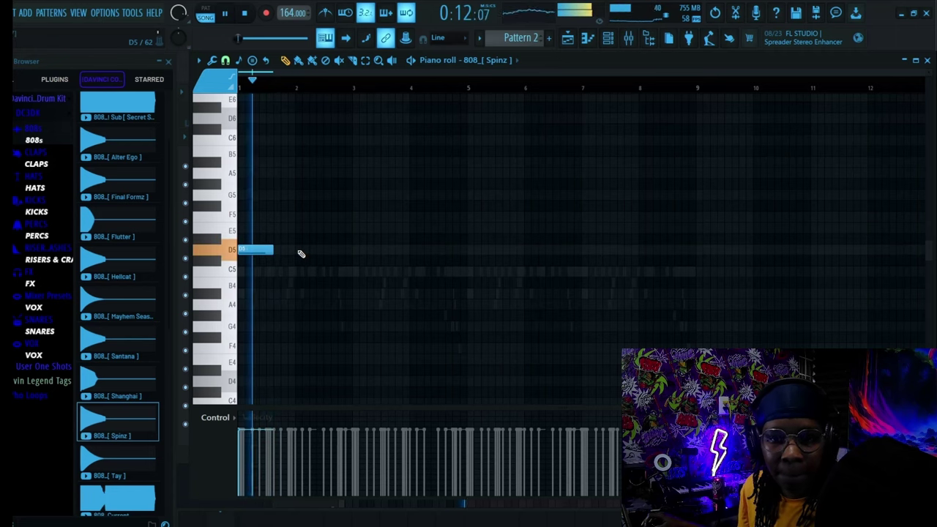
pyautogui.click(301, 254)
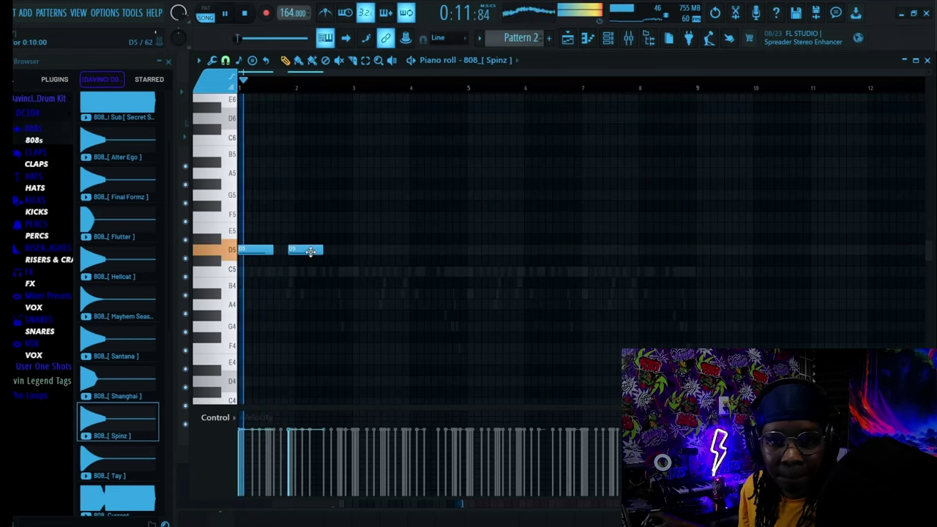
pyautogui.press('space')
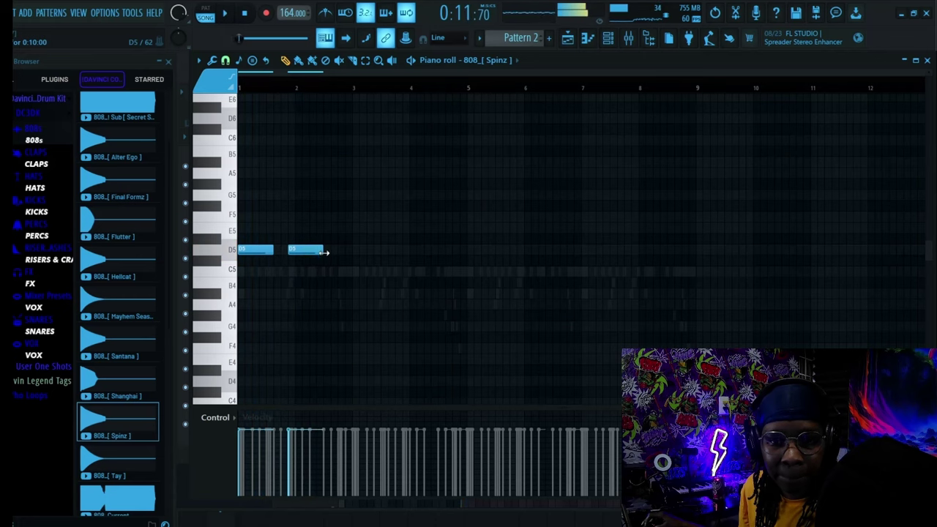
pyautogui.press('space')
pyautogui.click(314, 253)
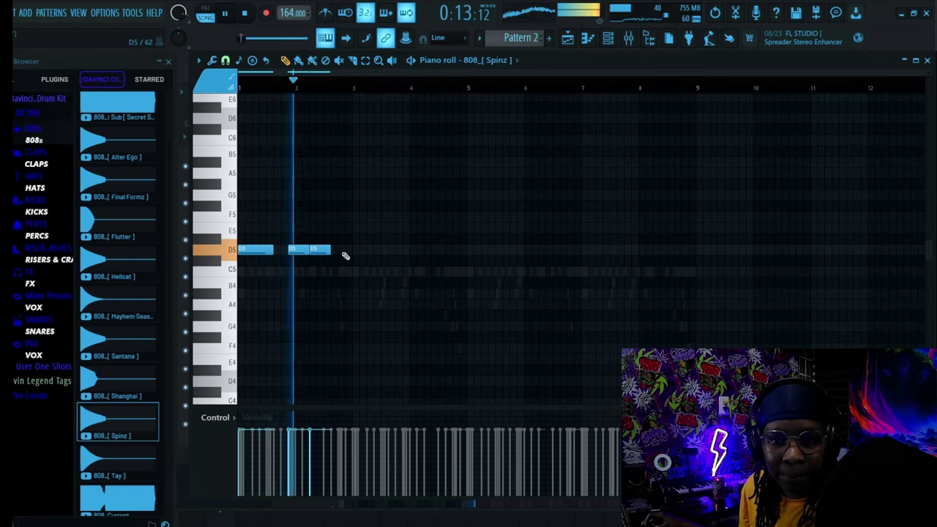
# Step: Continue the 808 line with short D5 notes from beat 4 of bar 2, and lower the E5 note in bar 4 to D5
pyautogui.click(346, 252)
pyautogui.press('space')
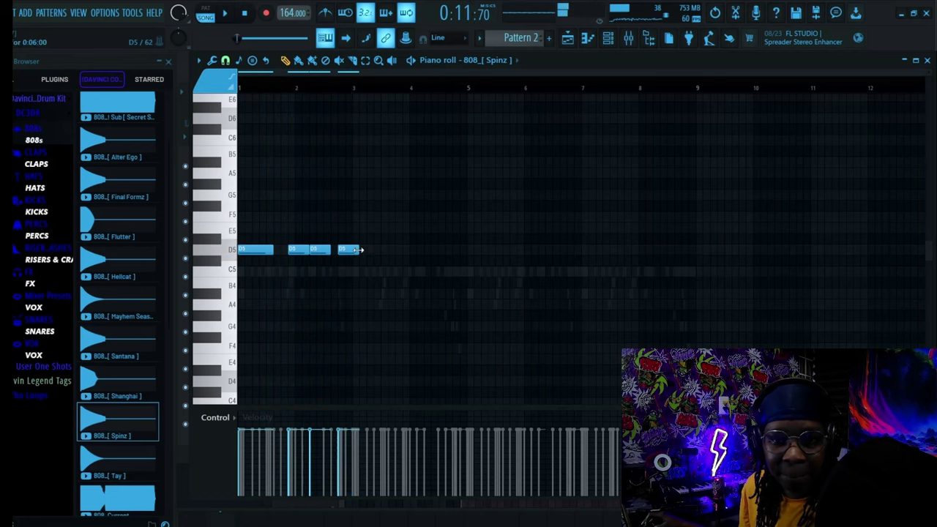
pyautogui.press('space')
pyautogui.click(347, 251)
pyautogui.scroll(4, 355, 86)
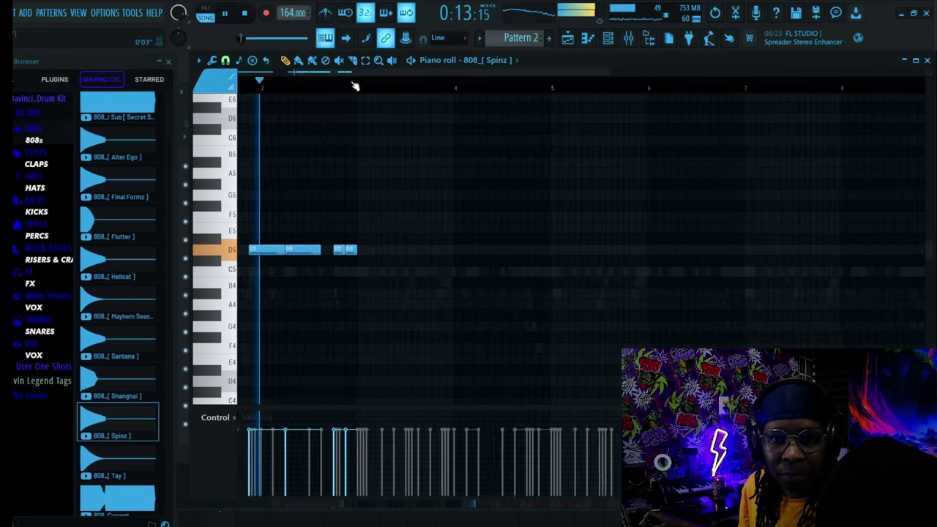
pyautogui.click(382, 251)
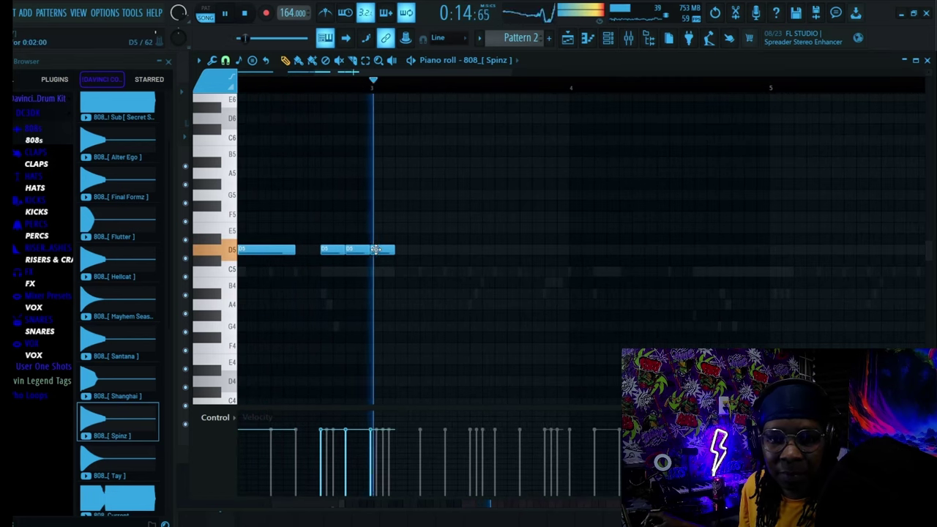
pyautogui.click(447, 251)
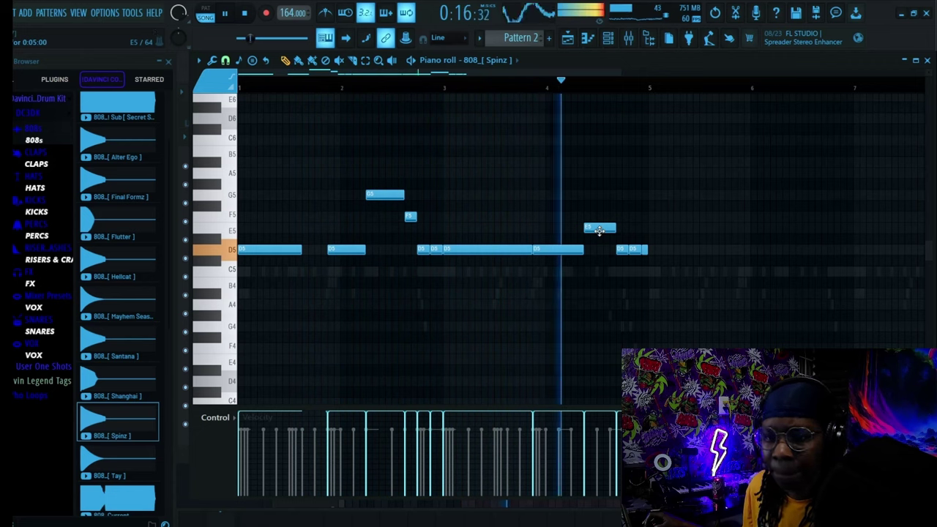
pyautogui.moveTo(598, 231); pyautogui.dragTo(574, 249)
pyautogui.press('space')
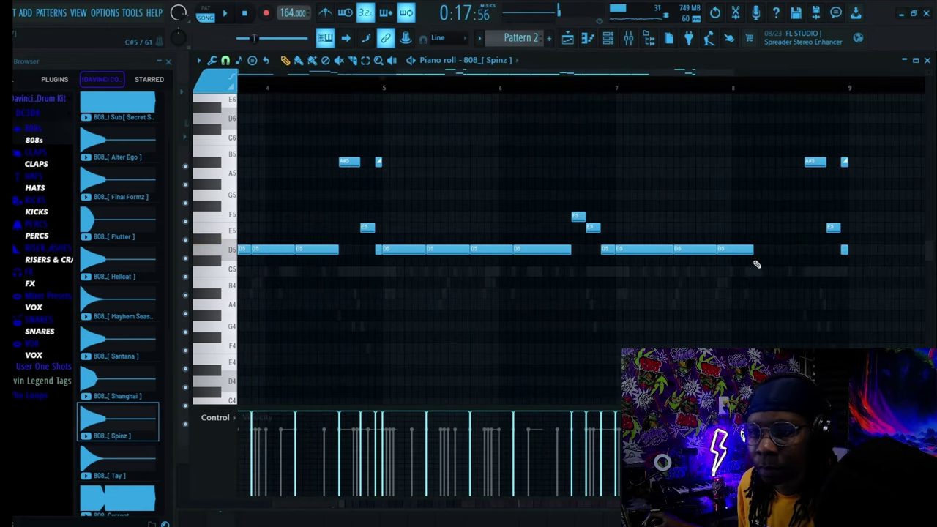
# Step: Add a D5 note in bar 8 of the 808 line, lengthen it to meet the A#5 note, and play it back
pyautogui.click(763, 251)
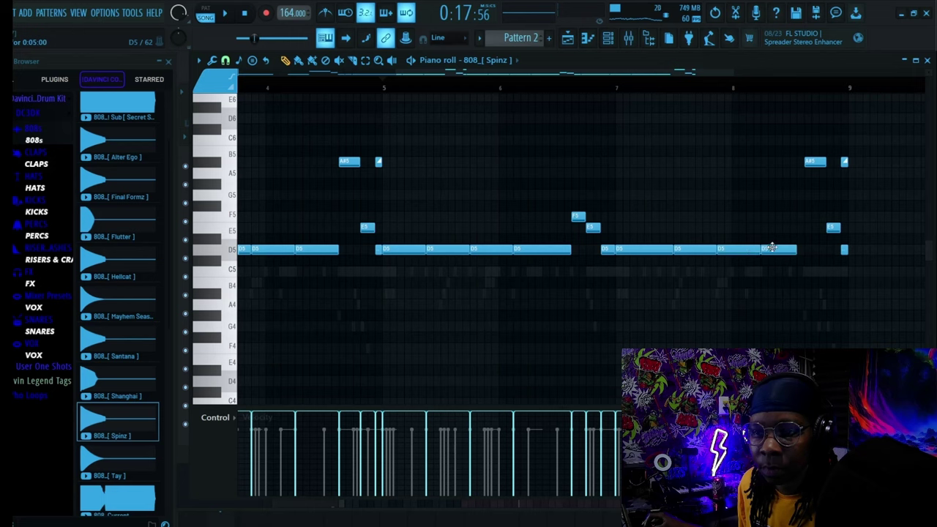
pyautogui.moveTo(796, 250); pyautogui.dragTo(804, 249)
pyautogui.press('space')
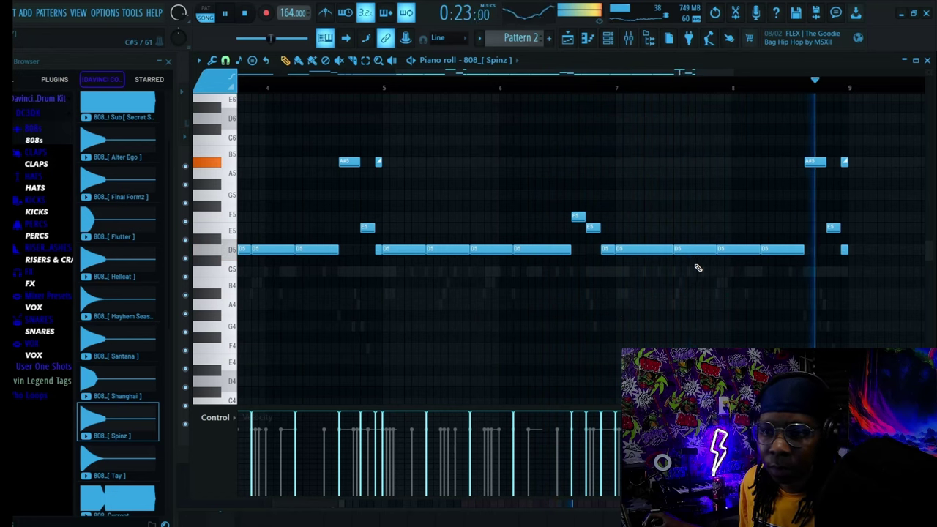
# Step: Play back the 808 line and lengthen the D5 note starting in bar 7 to reach the A#5 note in bar 8
pyautogui.scroll(-3, 743, 86)
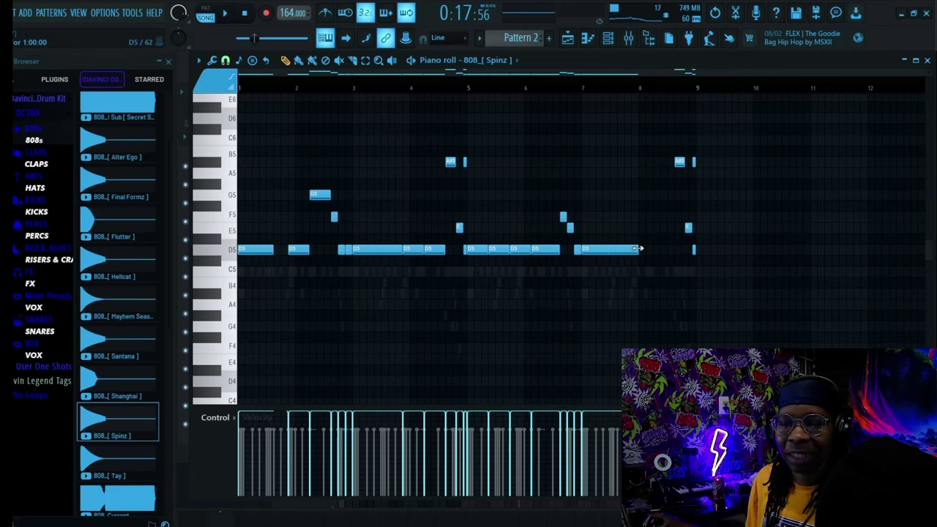
pyautogui.press('space')
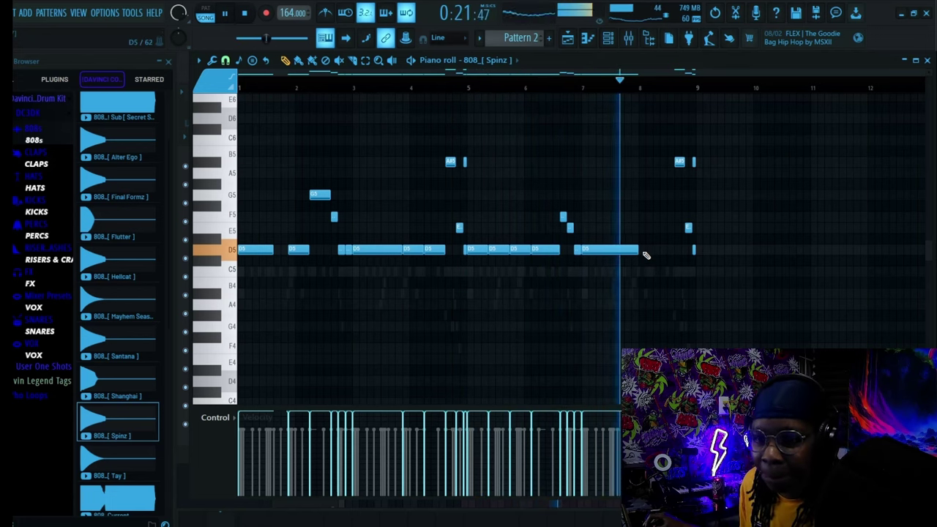
pyautogui.moveTo(638, 250); pyautogui.dragTo(672, 251)
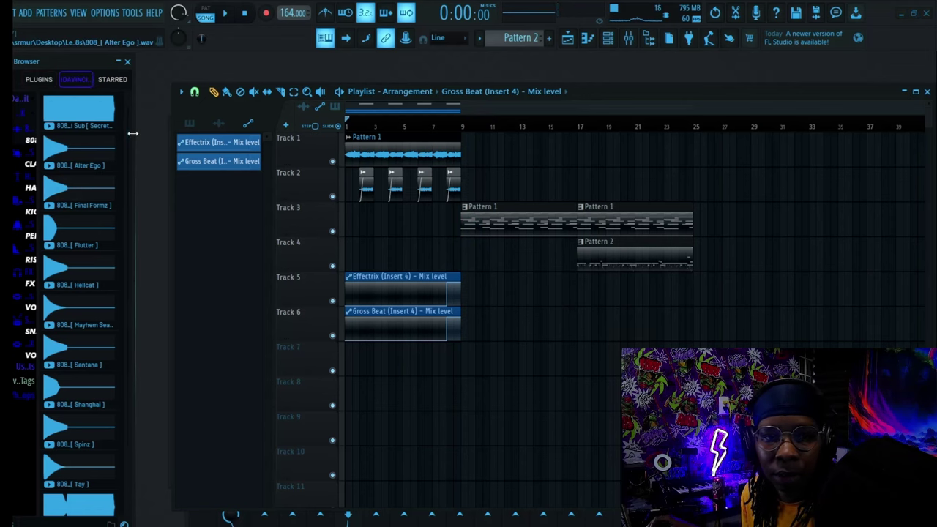
# Step: Widen the sample browser and open the drum kit's risers and crashes folder
pyautogui.moveTo(133, 133); pyautogui.dragTo(189, 149)
pyautogui.click(54, 261)
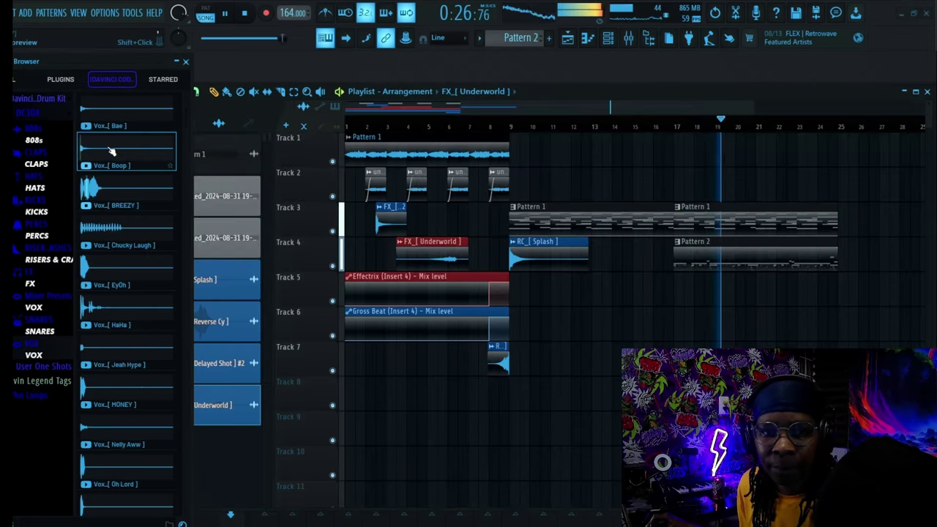
# Step: Audition Vox_[ Bae ] and Vox_[ Boop ] over the arrangement, and load Vox_[ Boop ] as a new channel in the channel rack
pyautogui.click(132, 110)
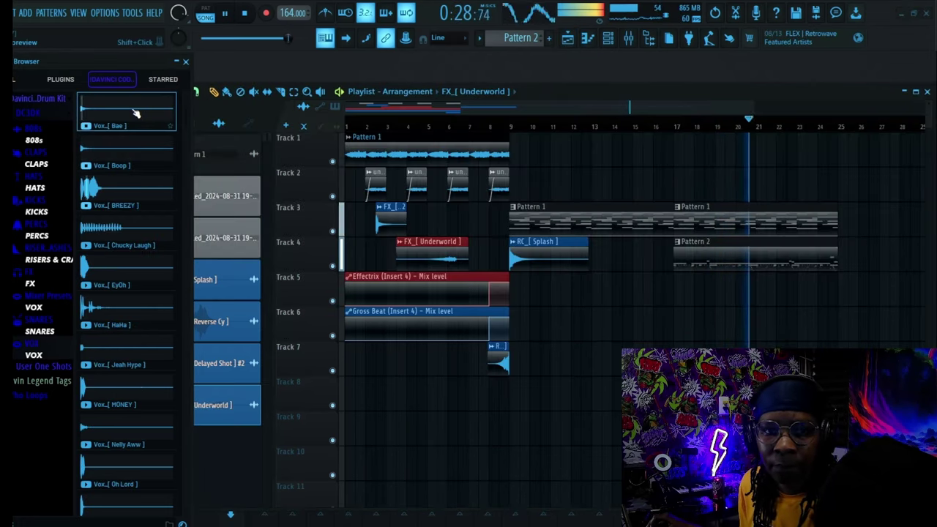
pyautogui.click(117, 154)
pyautogui.press('space')
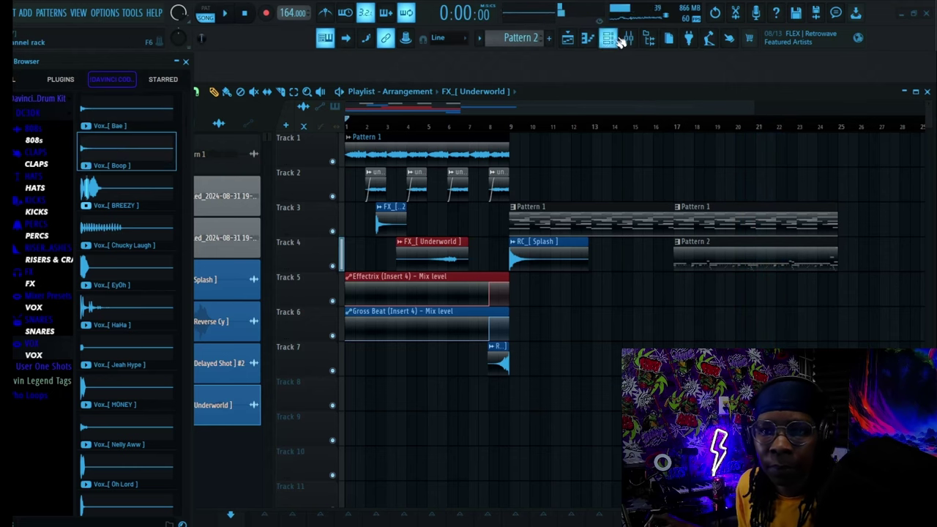
pyautogui.click(607, 38)
pyautogui.moveTo(482, 117); pyautogui.dragTo(590, 106)
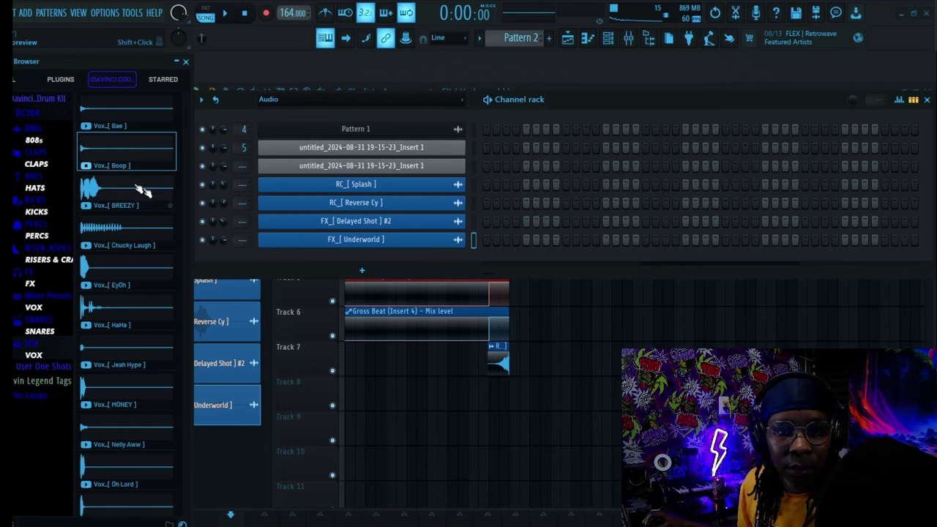
pyautogui.moveTo(113, 150); pyautogui.dragTo(351, 300)
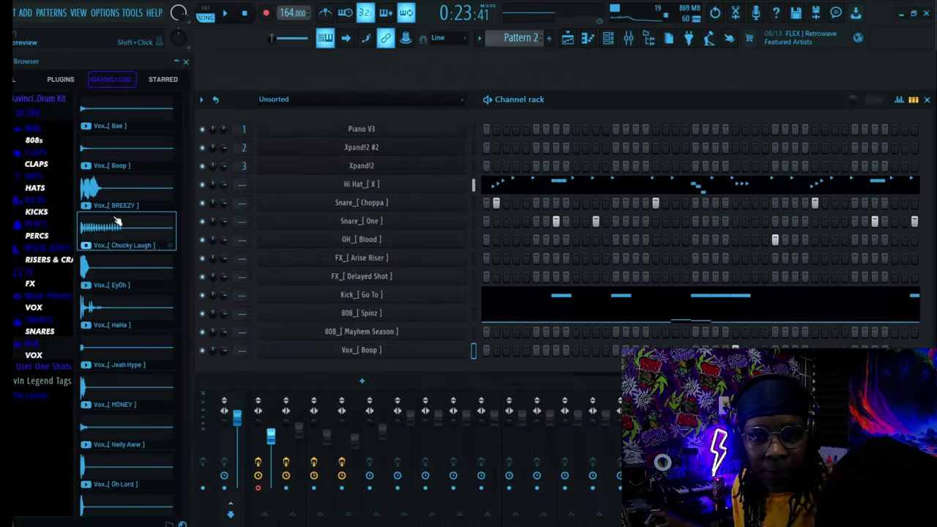
# Step: Audition the vocal samples Vox_[ HaHa ] and Vox_[ MONEY ] while the arrangement plays
pyautogui.press('space')
pyautogui.click(109, 311)
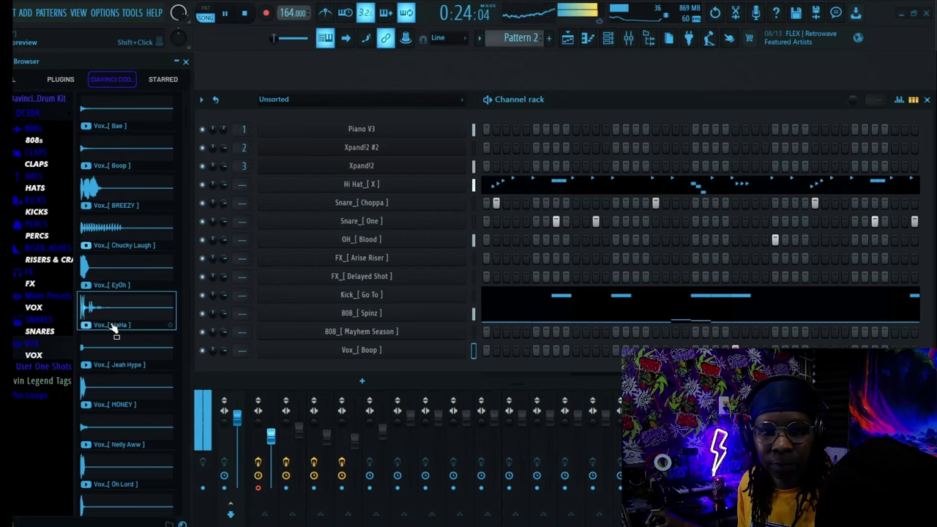
pyautogui.click(113, 396)
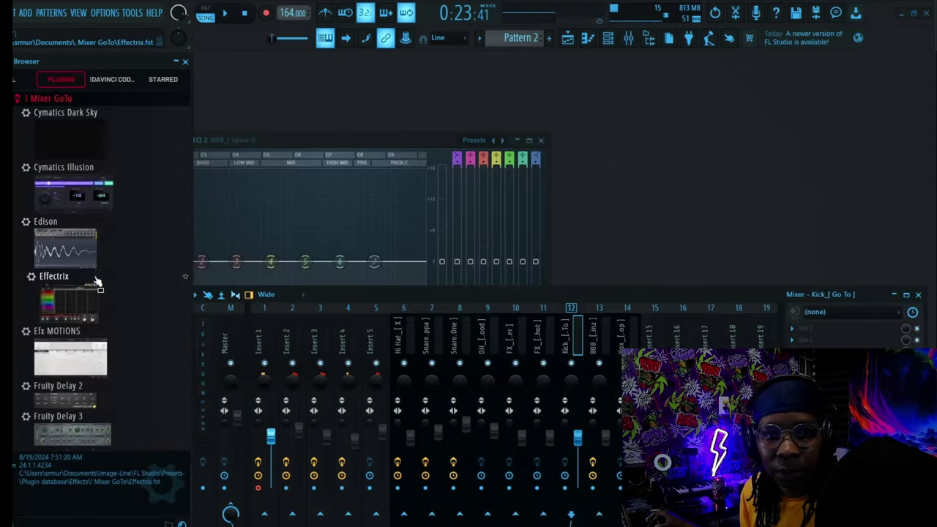
# Step: Load Fruity Peak Controller onto the Kick_[ Go To ] mixer insert and bring up the 808_[ Spinz ] insert's Fruity Parametric EQ 2
pyautogui.scroll(-5, 97, 281)
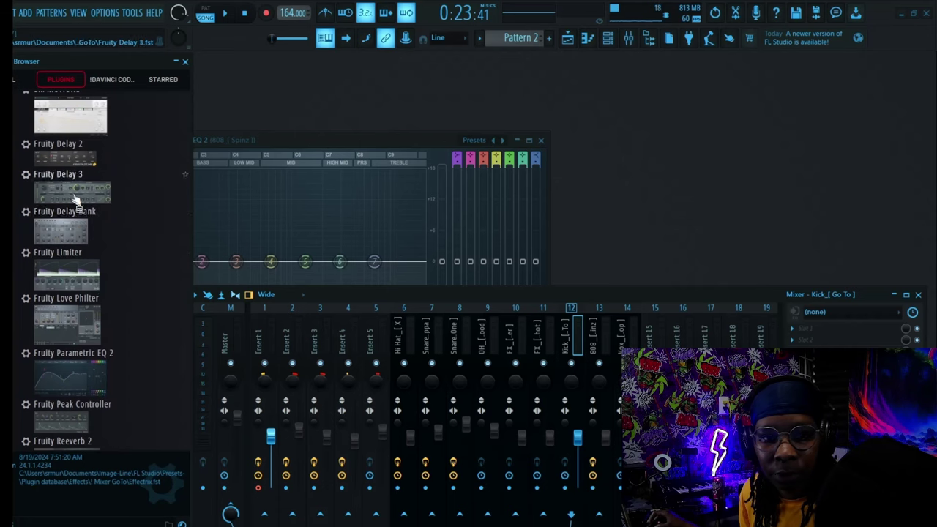
pyautogui.scroll(-3, 117, 278)
pyautogui.moveTo(63, 241); pyautogui.dragTo(805, 338)
pyautogui.moveTo(820, 341); pyautogui.dragTo(822, 343)
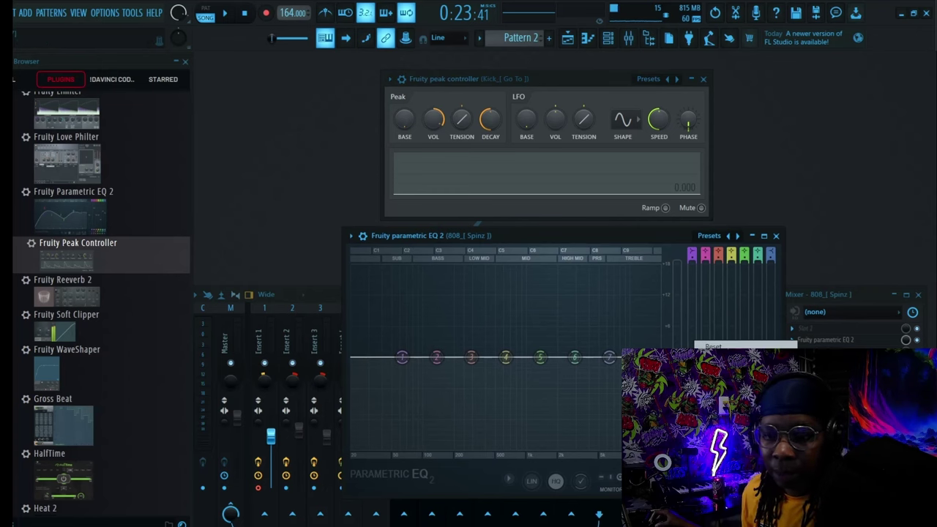
# Step: Link the Band 1 level of the 808_[ Spinz ] EQ to Peak ctrl - Peak with the Inverted mapping formula
pyautogui.click(735, 448)
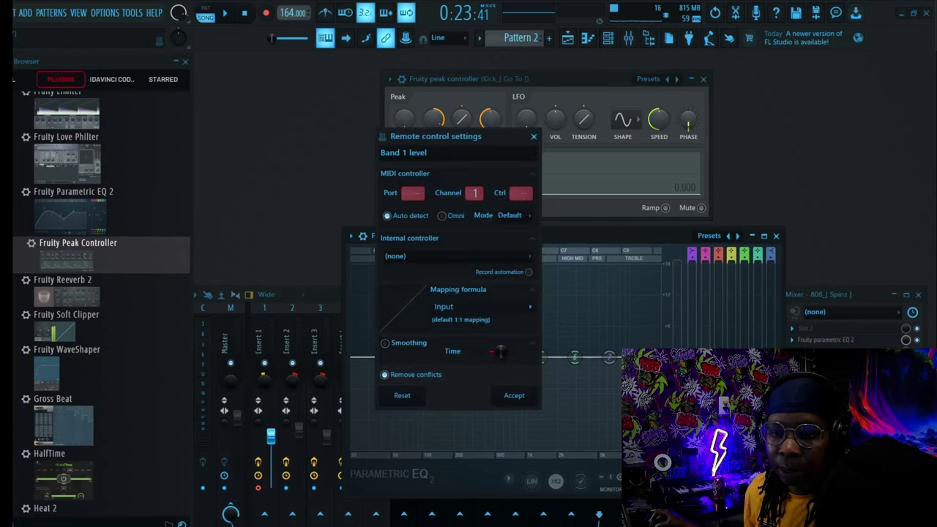
pyautogui.click(416, 257)
pyautogui.click(430, 312)
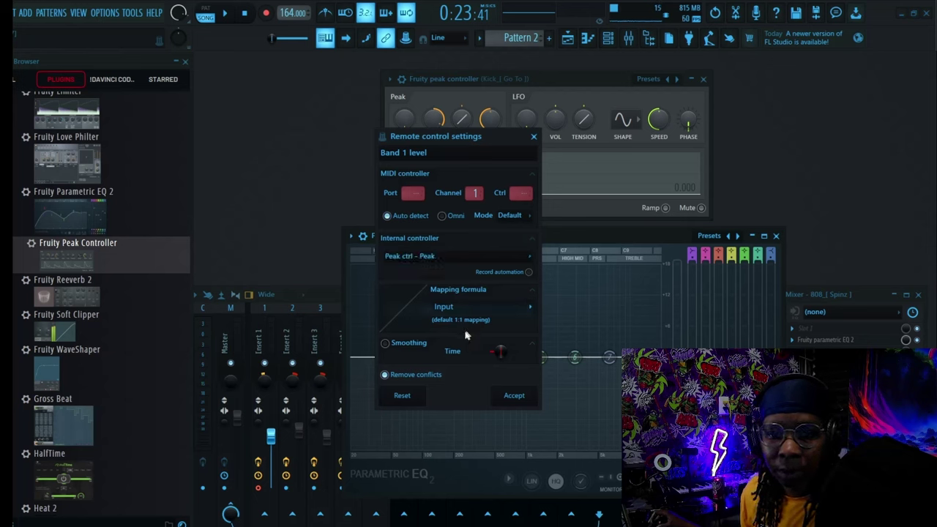
pyautogui.click(529, 309)
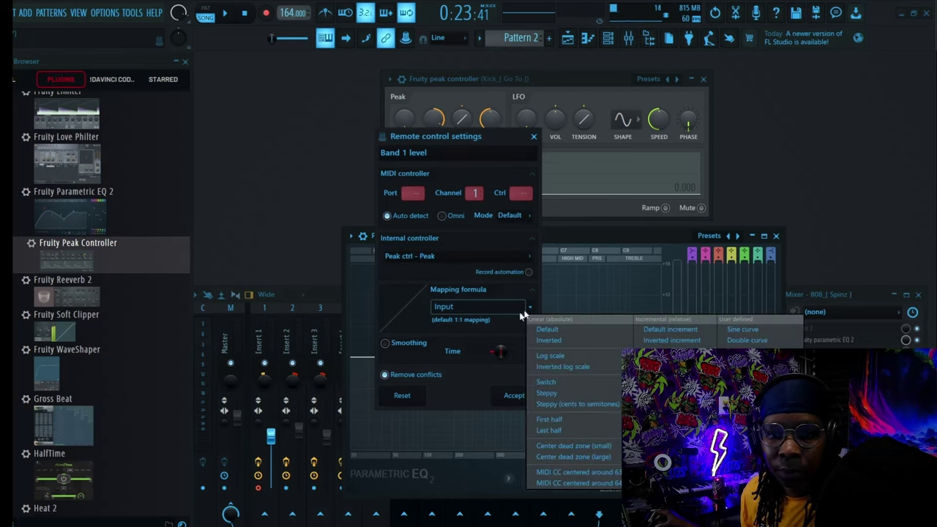
pyautogui.click(557, 340)
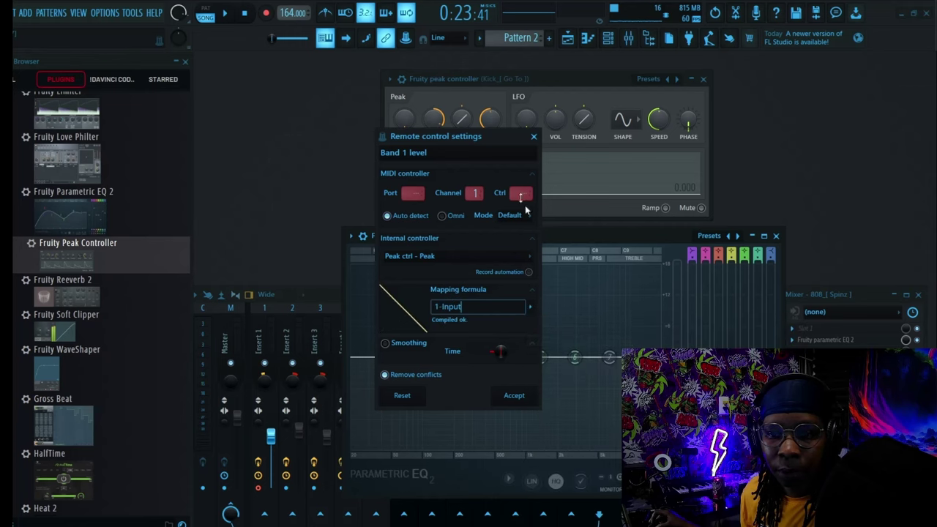
pyautogui.click(513, 396)
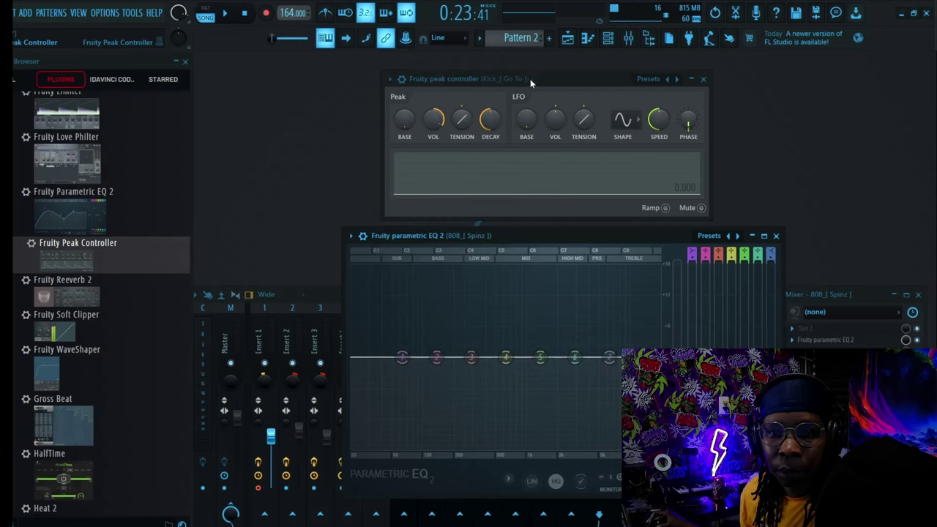
# Step: Raise the peak base level of the kick's Fruity Peak Controller and play the song
pyautogui.moveTo(531, 83); pyautogui.dragTo(523, 86)
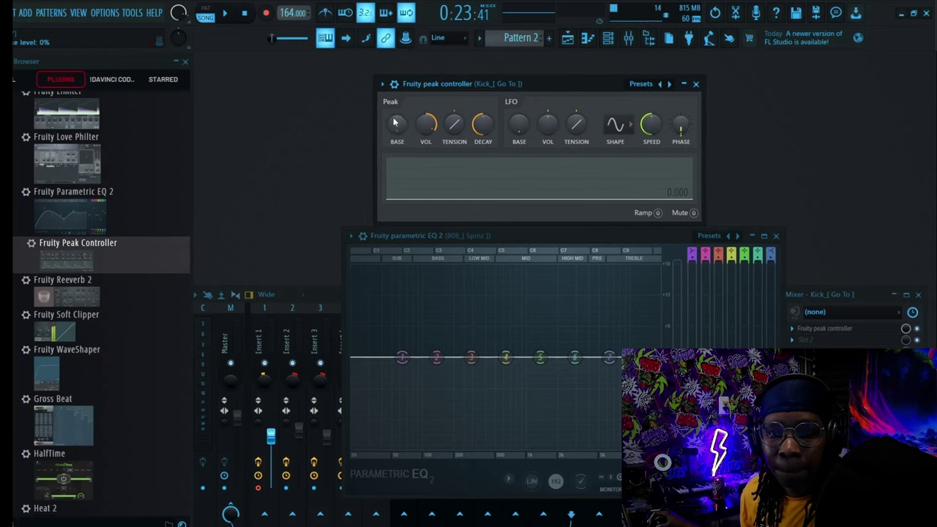
pyautogui.moveTo(399, 126); pyautogui.dragTo(399, 88)
pyautogui.press('space')
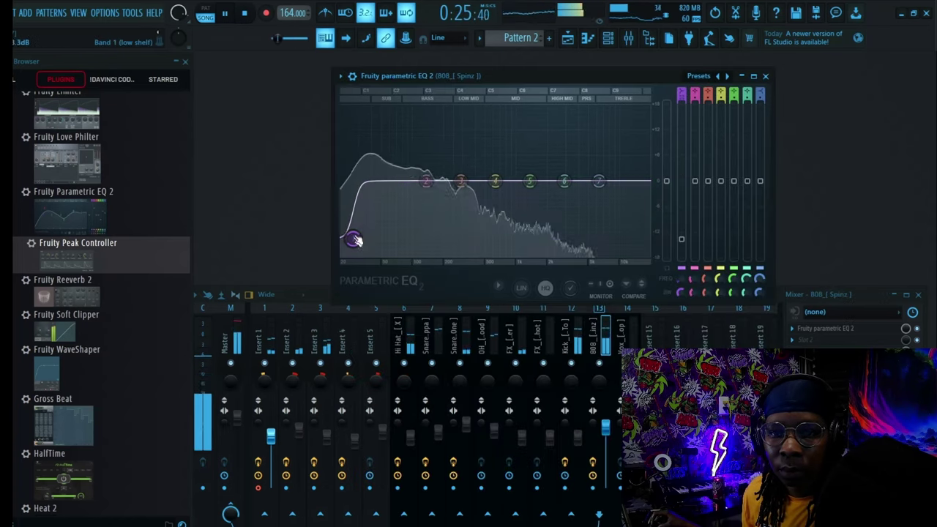
# Step: Shape the 808_[ Spinz ] EQ with slight boosts on bands 2 and 3, a band 7 high cut and a lower band 1, then close it
pyautogui.moveTo(425, 181); pyautogui.dragTo(385, 174)
pyautogui.moveTo(599, 181); pyautogui.dragTo(557, 245)
pyautogui.moveTo(461, 181); pyautogui.dragTo(380, 170)
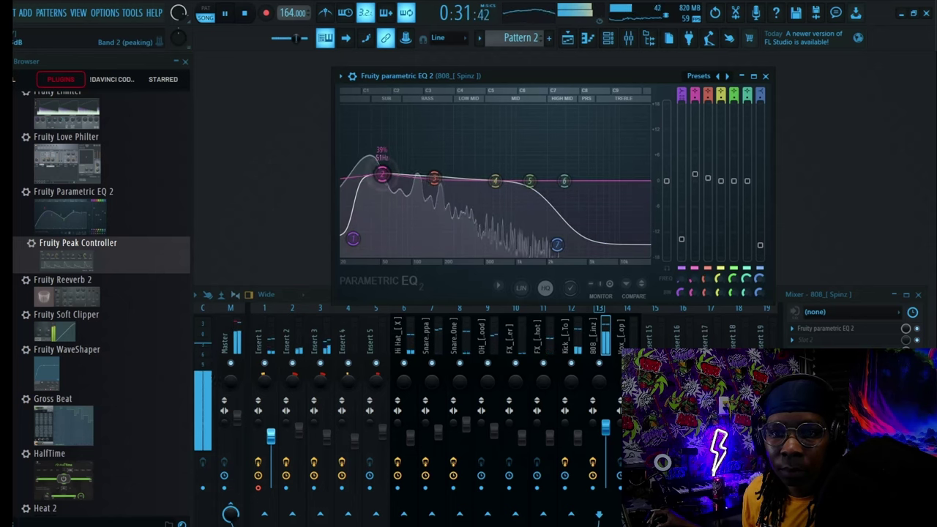
pyautogui.moveTo(352, 238); pyautogui.dragTo(358, 252)
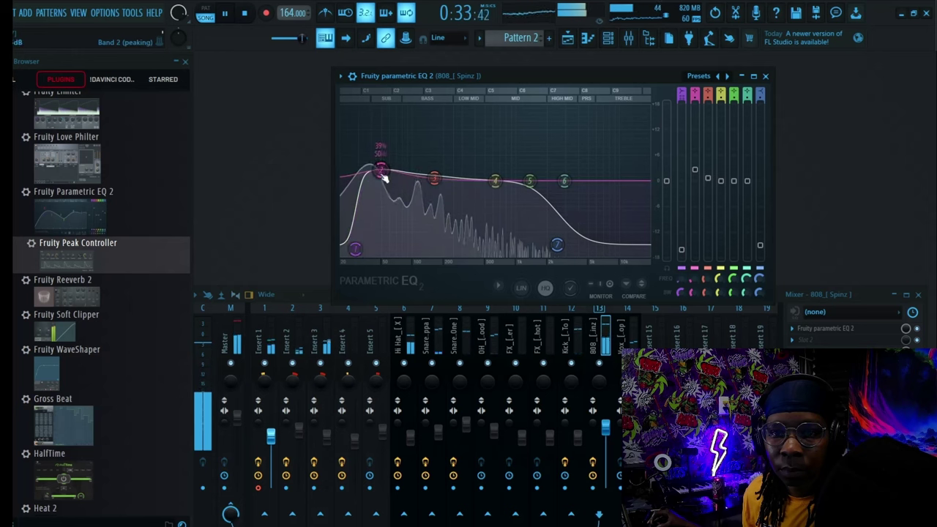
pyautogui.press('space')
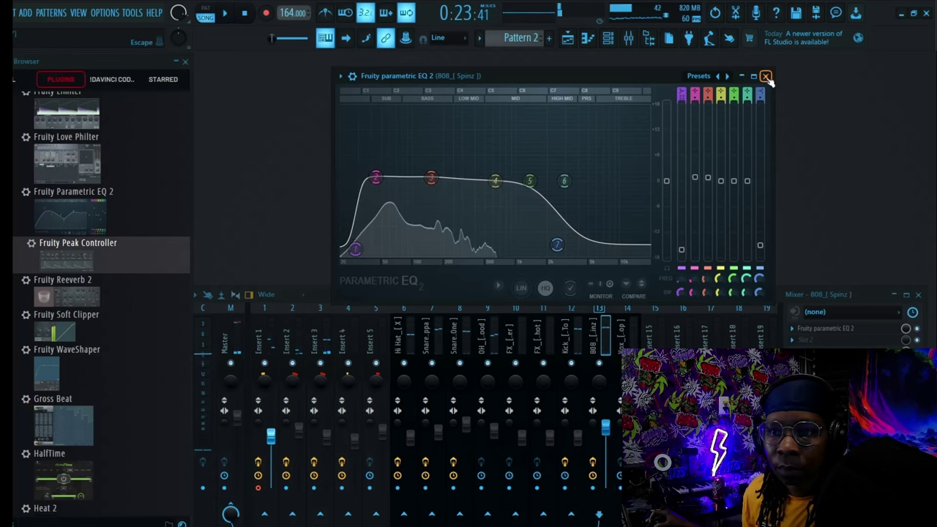
pyautogui.click(766, 75)
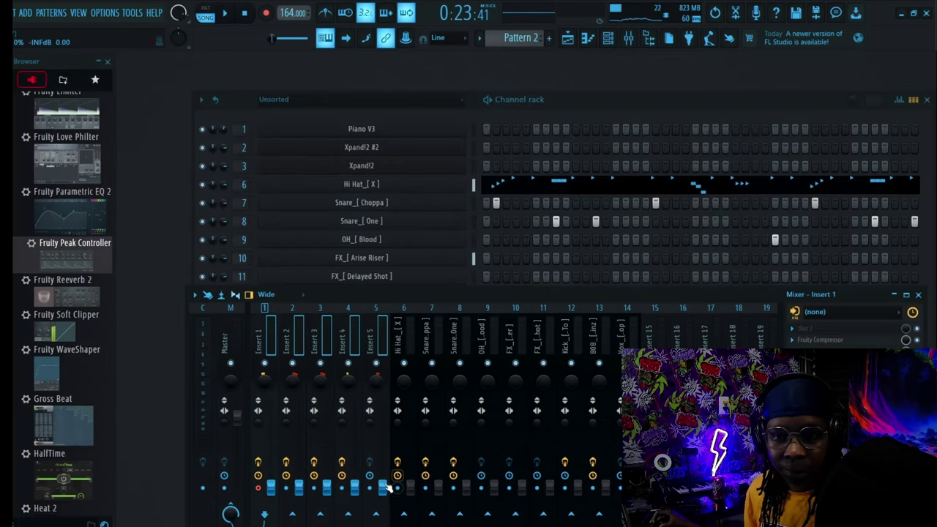
# Step: Rebalance the mixer insert faders from zero while the song plays
pyautogui.press('space')
pyautogui.click(386, 487)
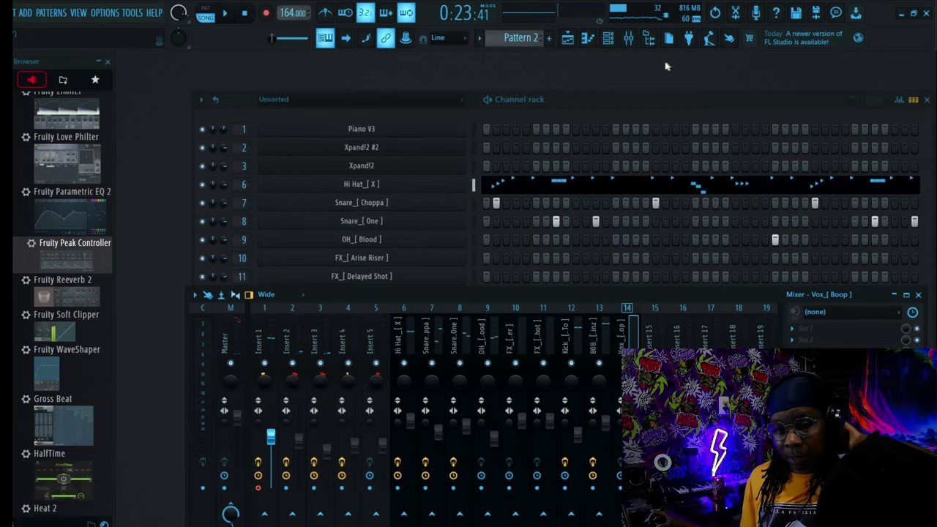
# Step: Clear the playlist's time selection from bar 17 to bar 25 and move the playhead to the song start
pyautogui.click(567, 37)
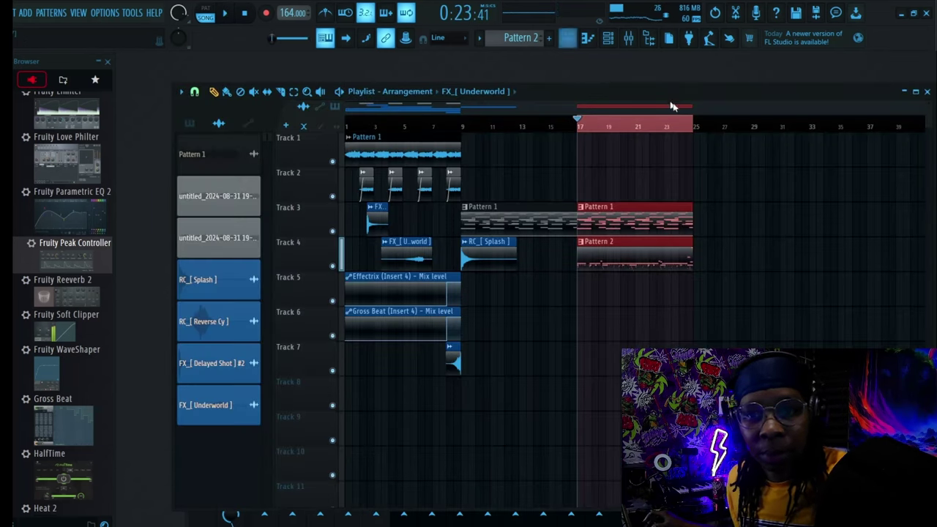
pyautogui.click(661, 129)
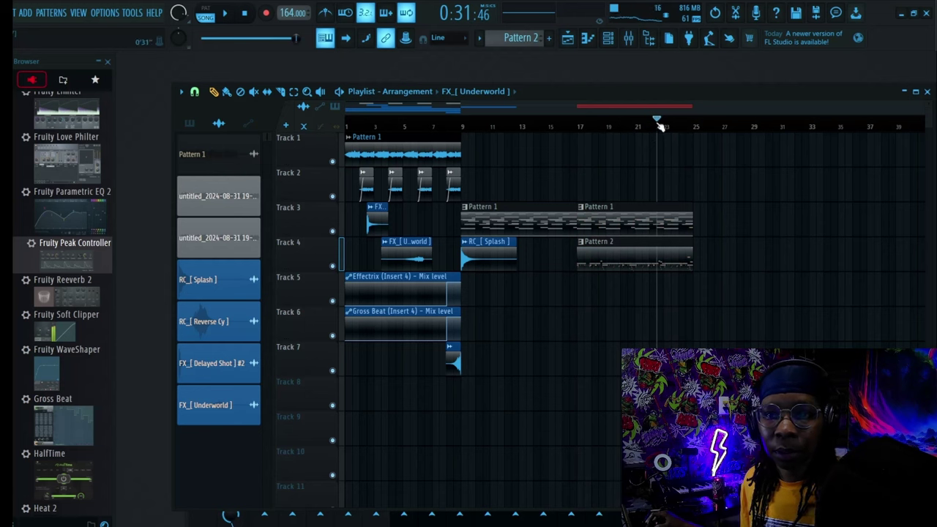
pyautogui.moveTo(660, 127); pyautogui.dragTo(209, 137)
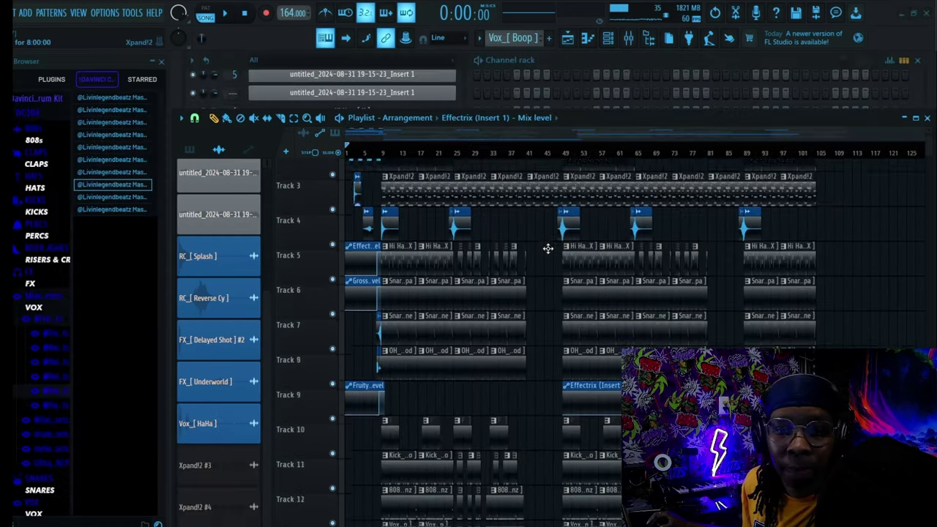
# Step: Examine the full playlist arrangement across Tracks 1 to 15, including the intro automation, drum patterns and Effectrix mix level clips
pyautogui.scroll(-4, 545, 253)
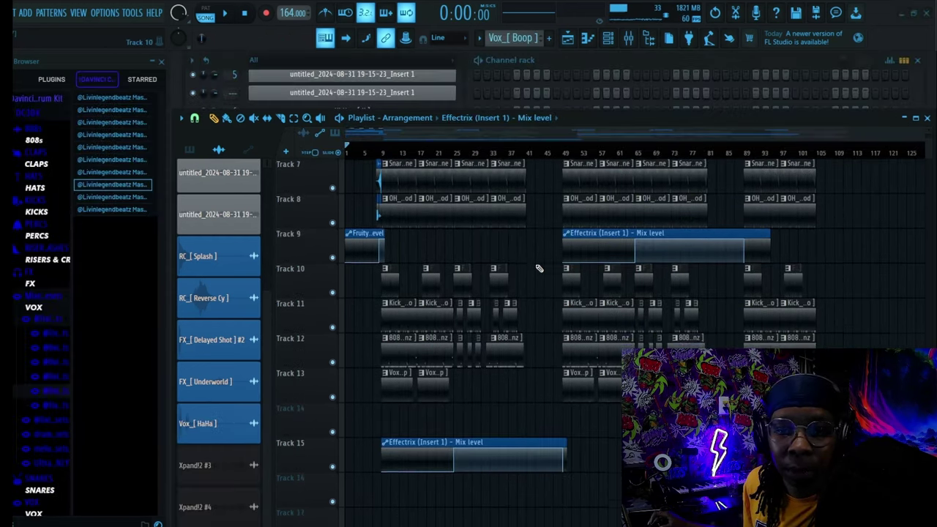
pyautogui.scroll(2, 519, 259)
pyautogui.scroll(-2, 520, 259)
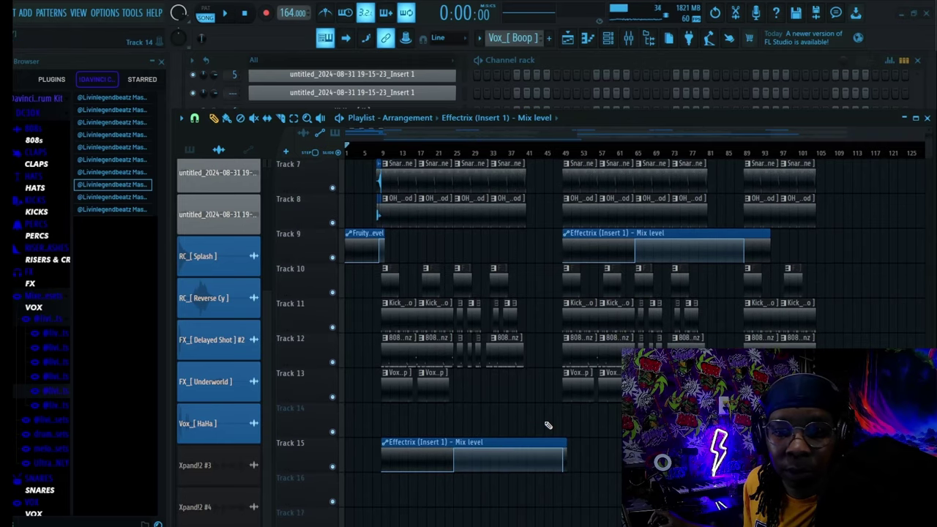
pyautogui.scroll(2, 547, 425)
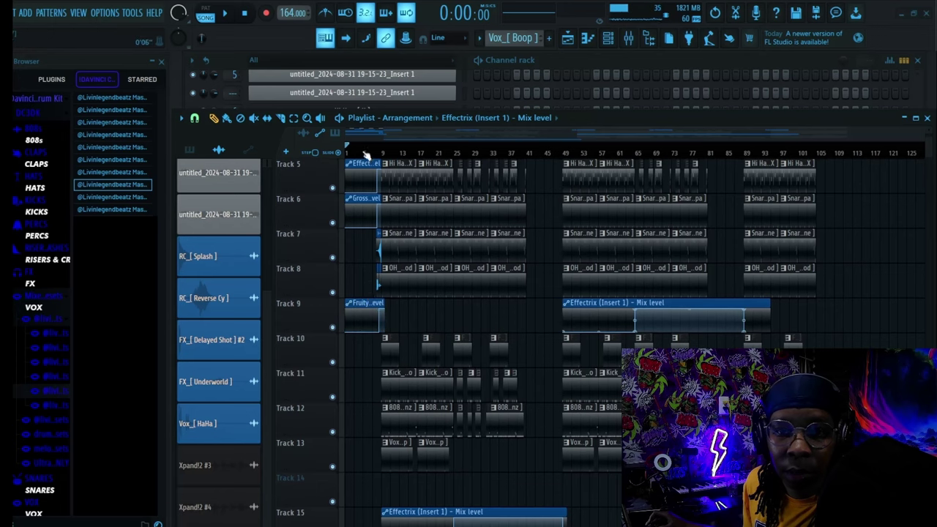
pyautogui.scroll(5, 365, 154)
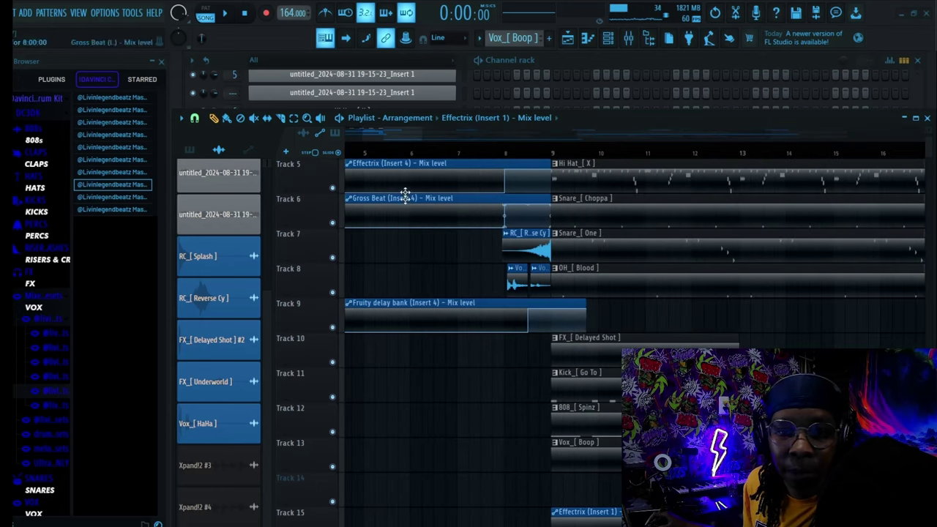
pyautogui.scroll(4, 429, 286)
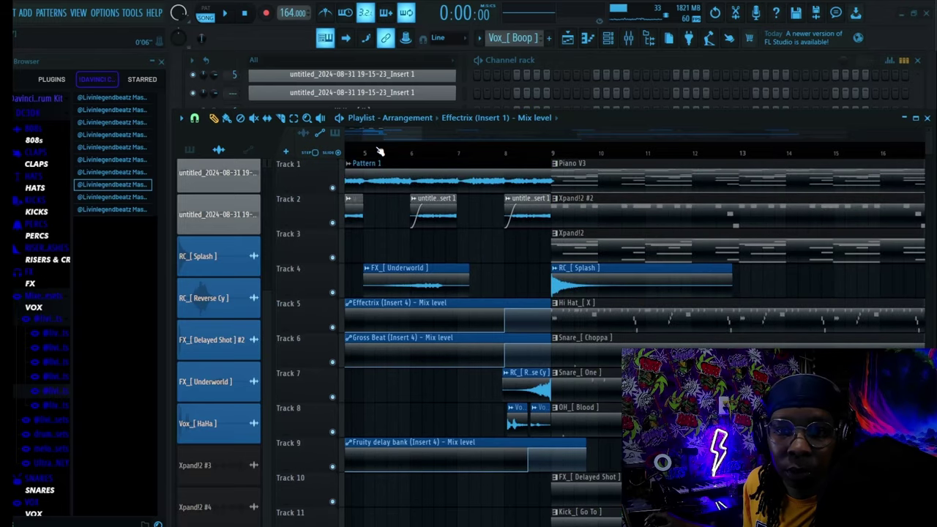
pyautogui.scroll(-2, 379, 151)
pyautogui.scroll(-3, 379, 150)
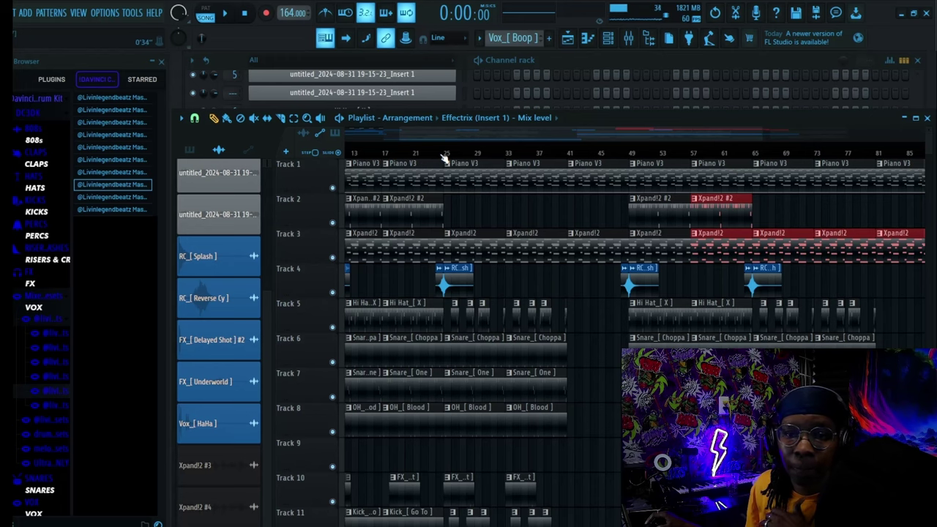
pyautogui.scroll(-2, 443, 157)
pyautogui.scroll(-1, 442, 157)
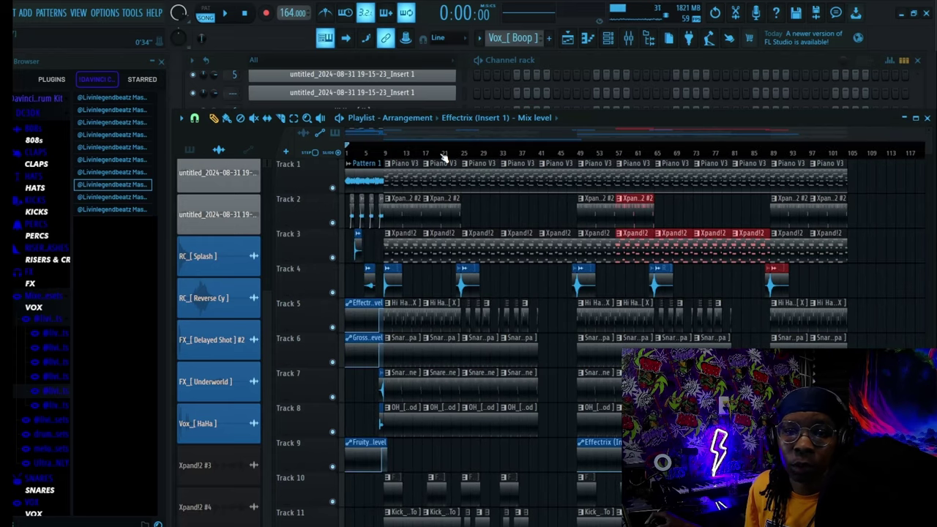